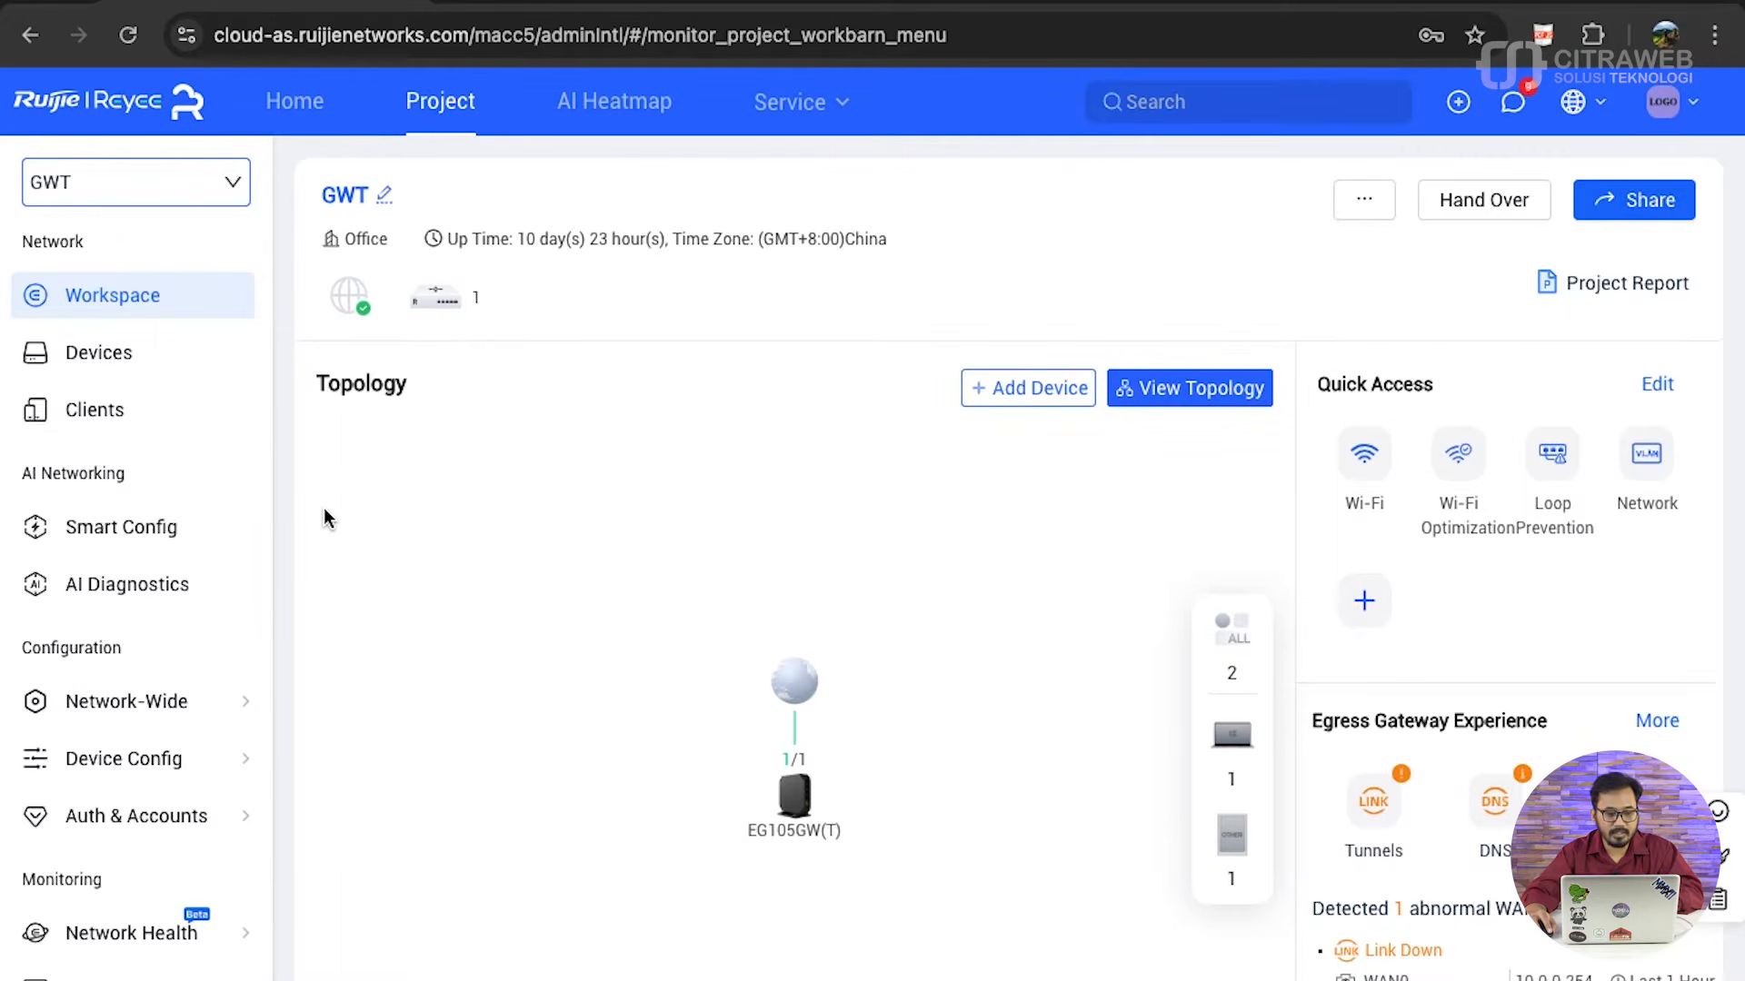
- Open the Multi-WAN configuration, add a WAN link, and convert the WAN1/LAN3 port to a WAN port
{"action": "mouse_move", "coordinate": [173, 708]}
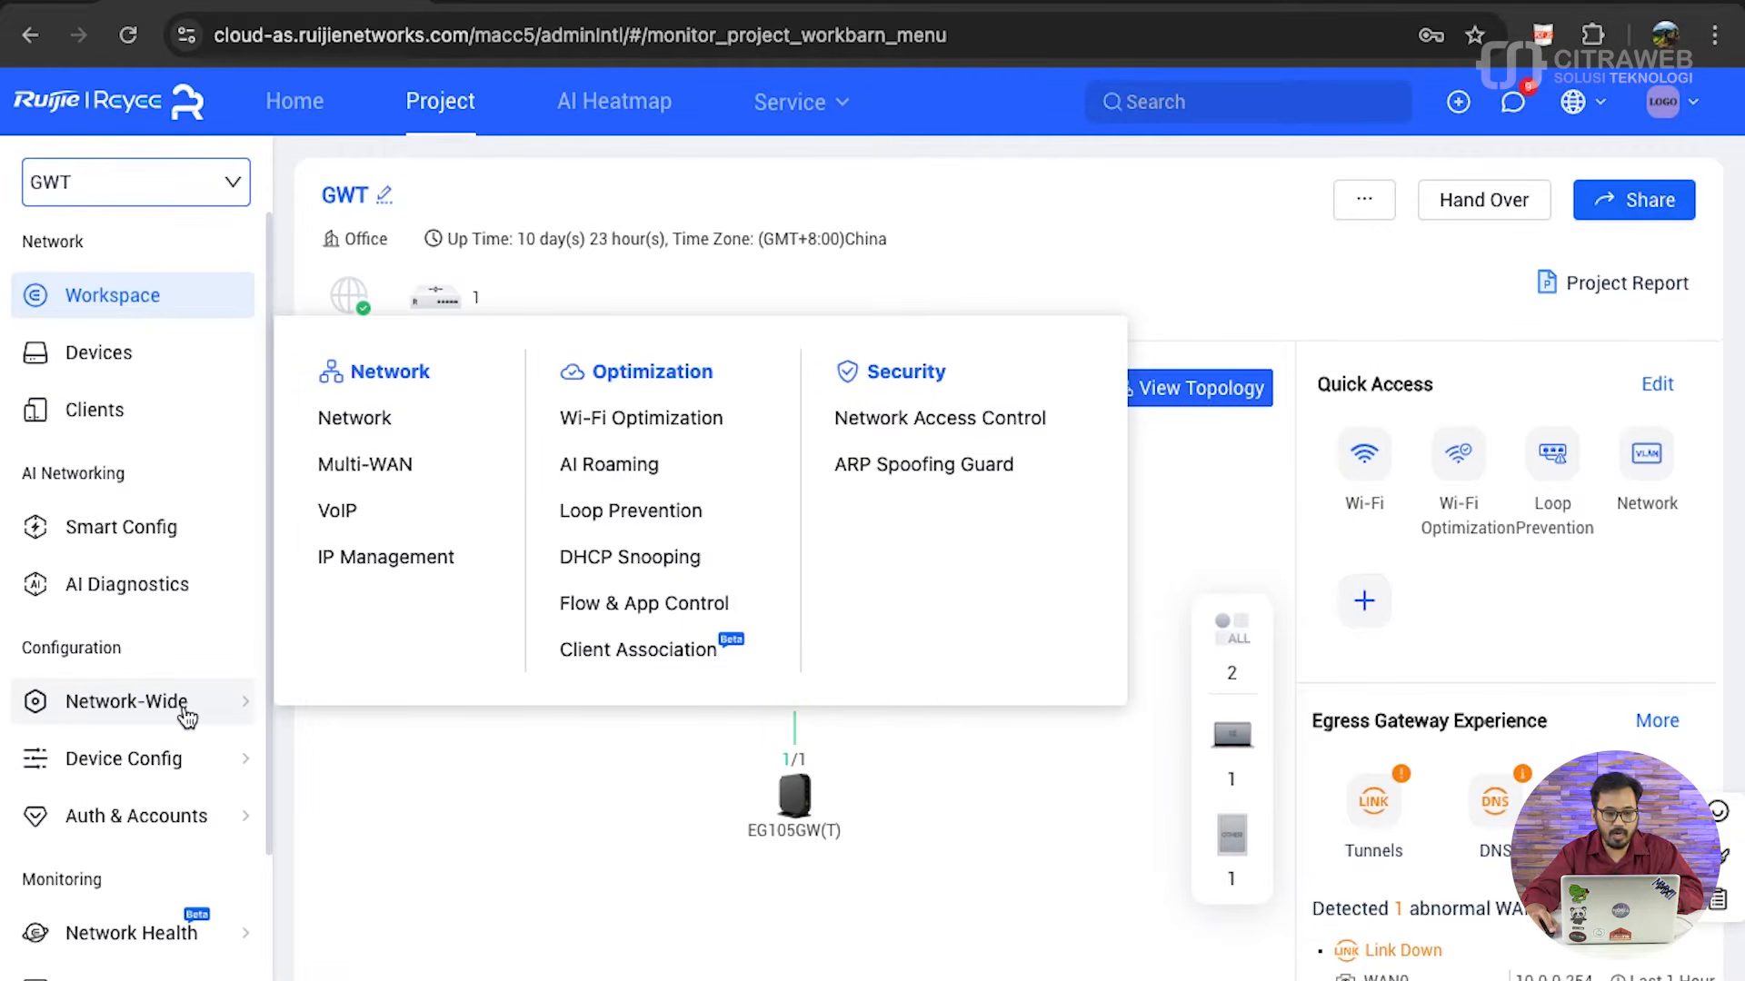
{"action": "left_click", "coordinate": [418, 475]}
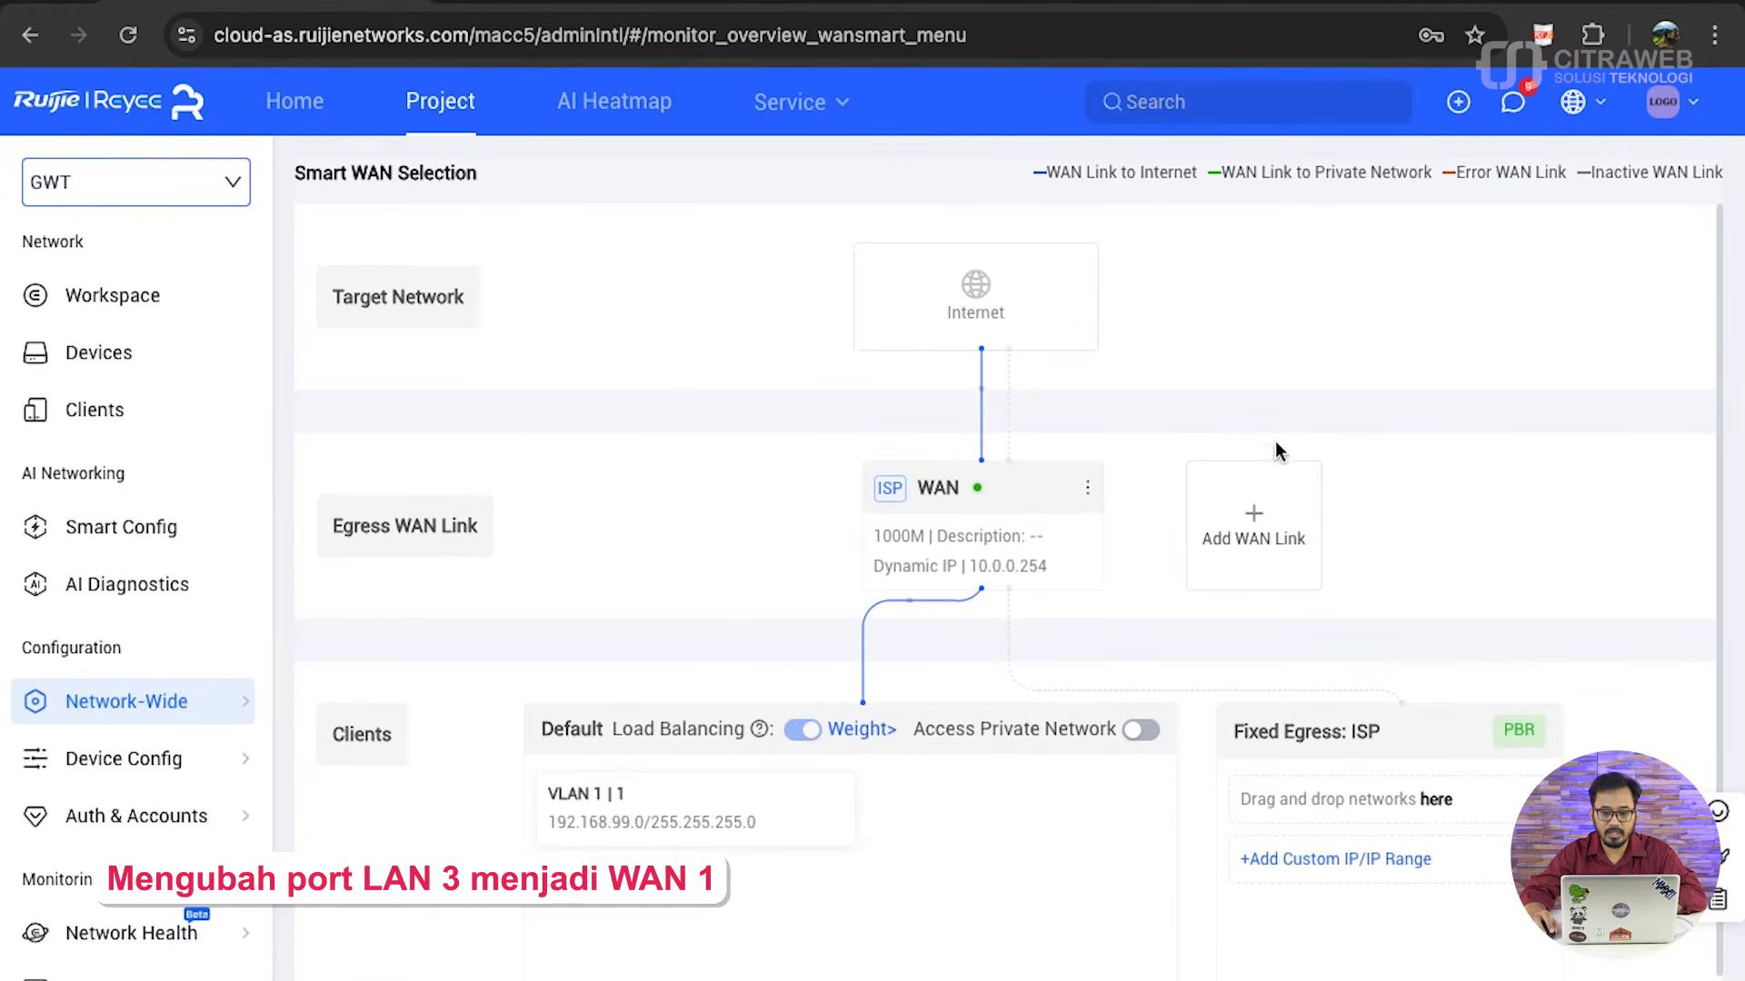
{"action": "left_click", "coordinate": [1273, 544]}
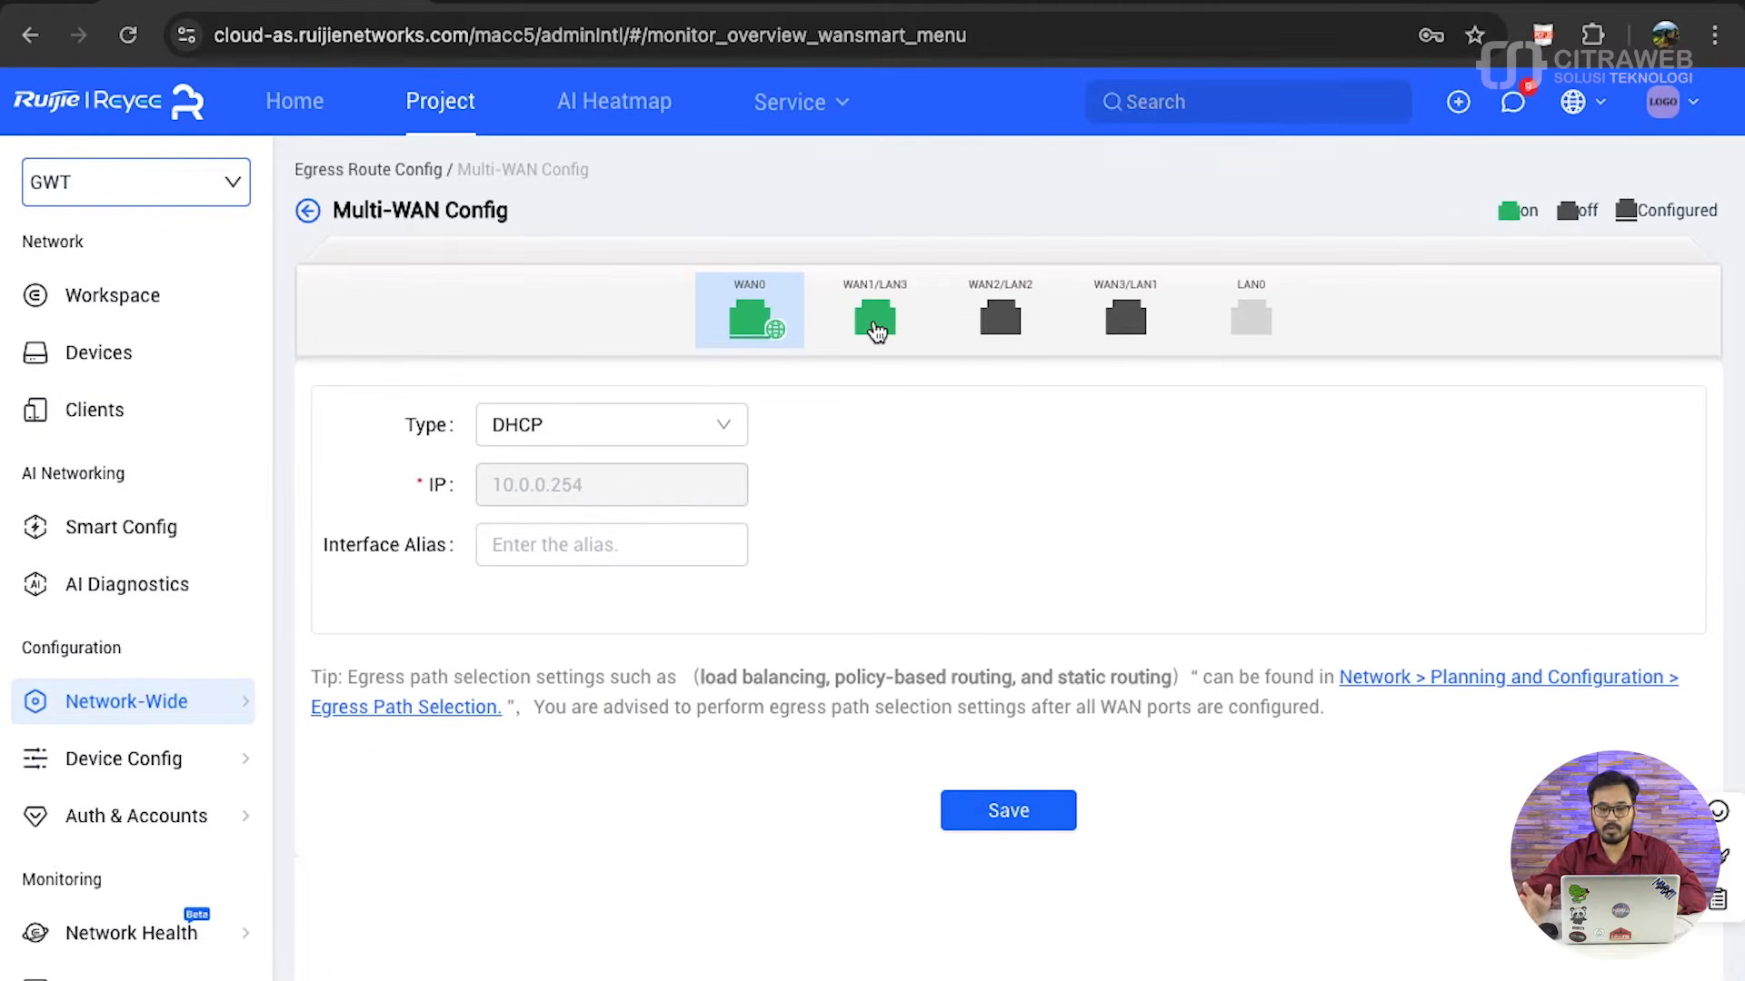
{"action": "left_click", "coordinate": [875, 329]}
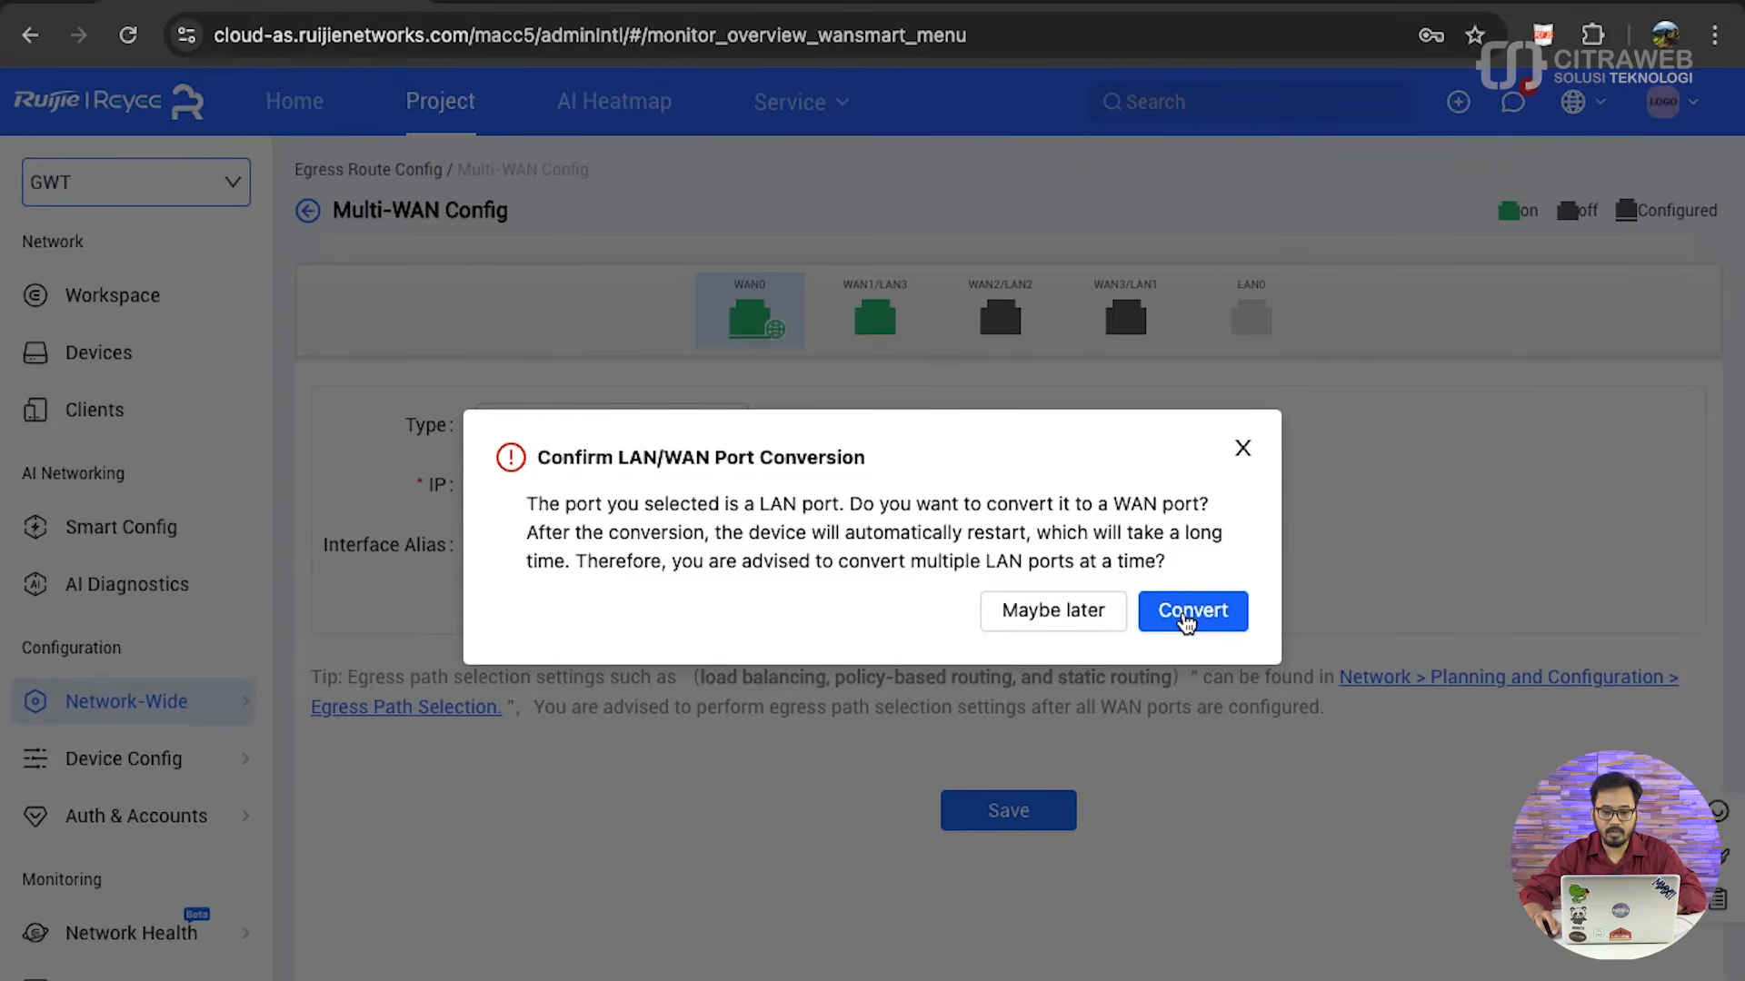
{"action": "left_click", "coordinate": [1187, 618]}
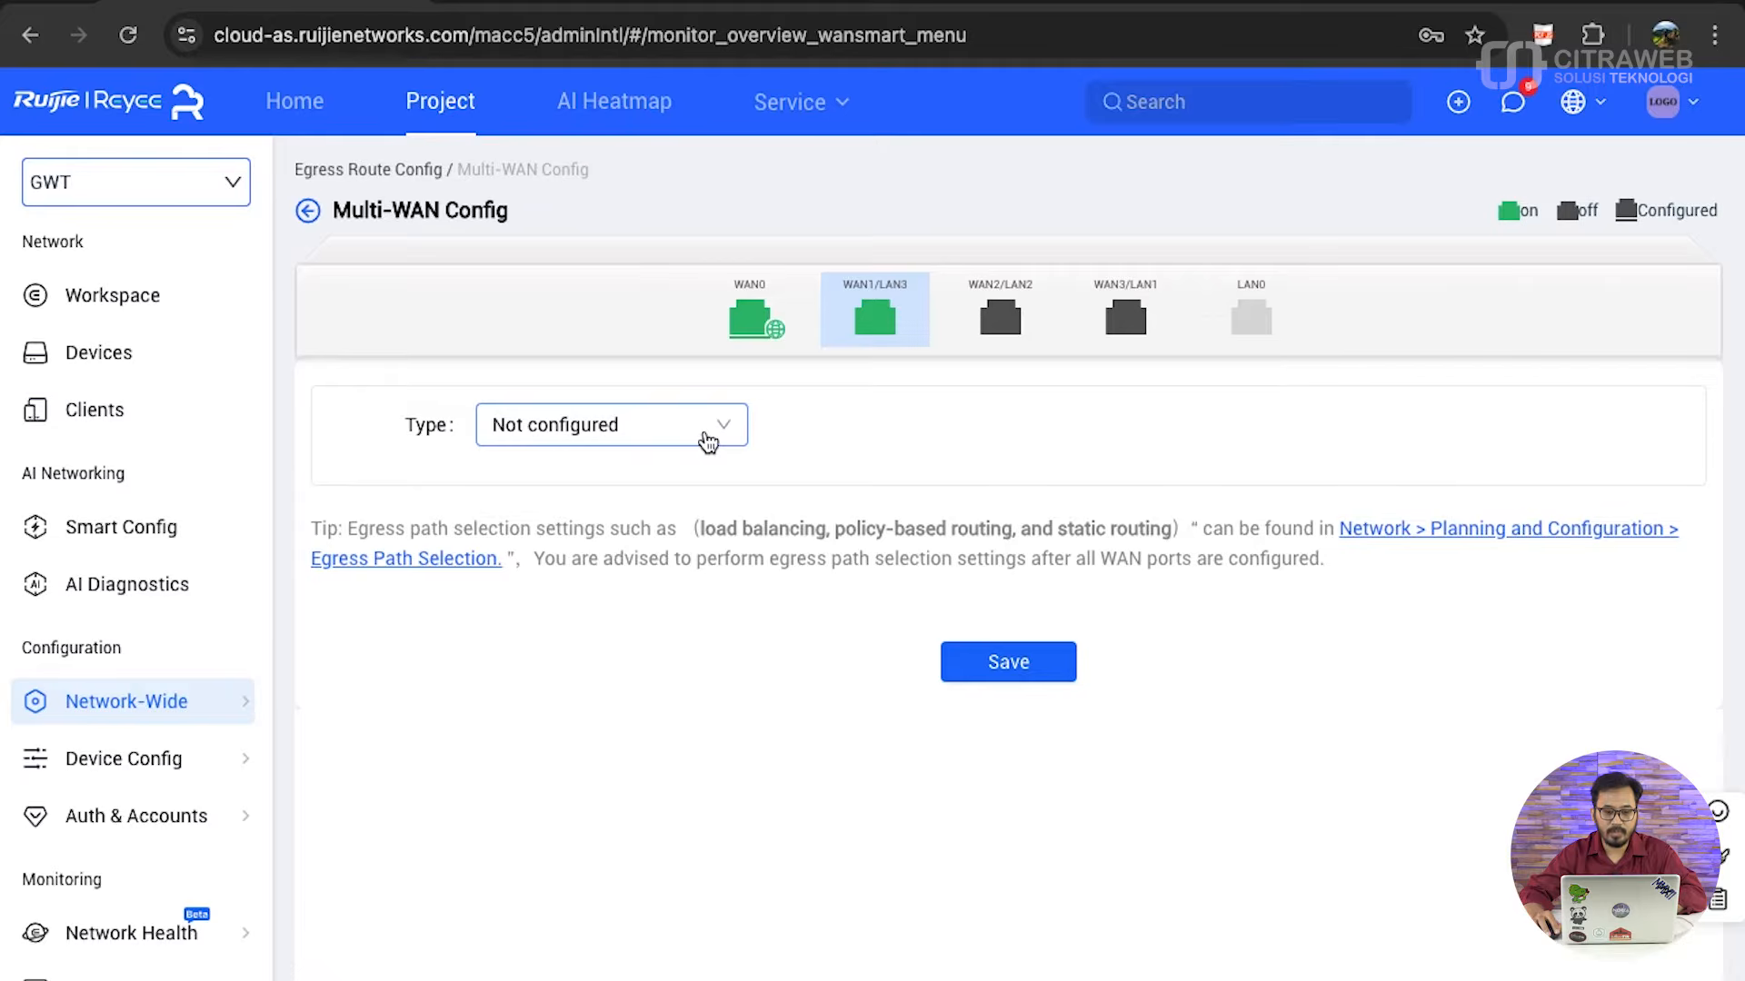
- Configure WAN1 with type DHCP and interface alias WAN1-Backup, save it, and return to the Smart WAN Selection overview
{"action": "left_click", "coordinate": [708, 443]}
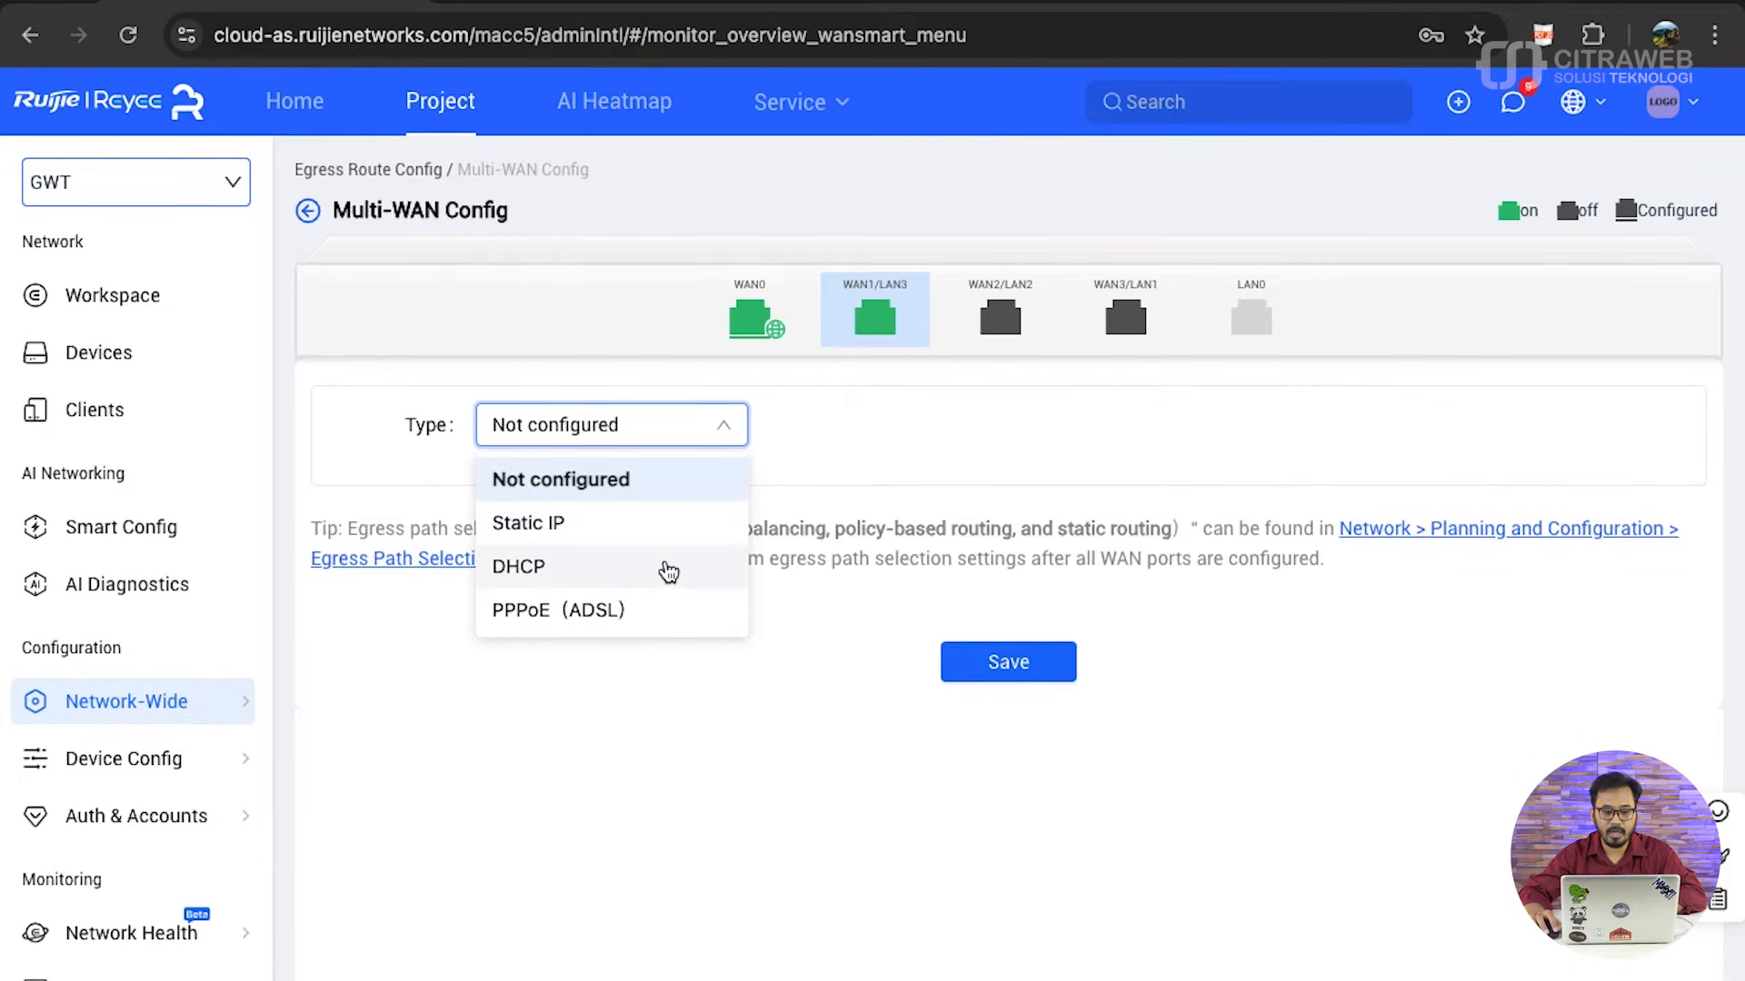
{"action": "left_click", "coordinate": [669, 568]}
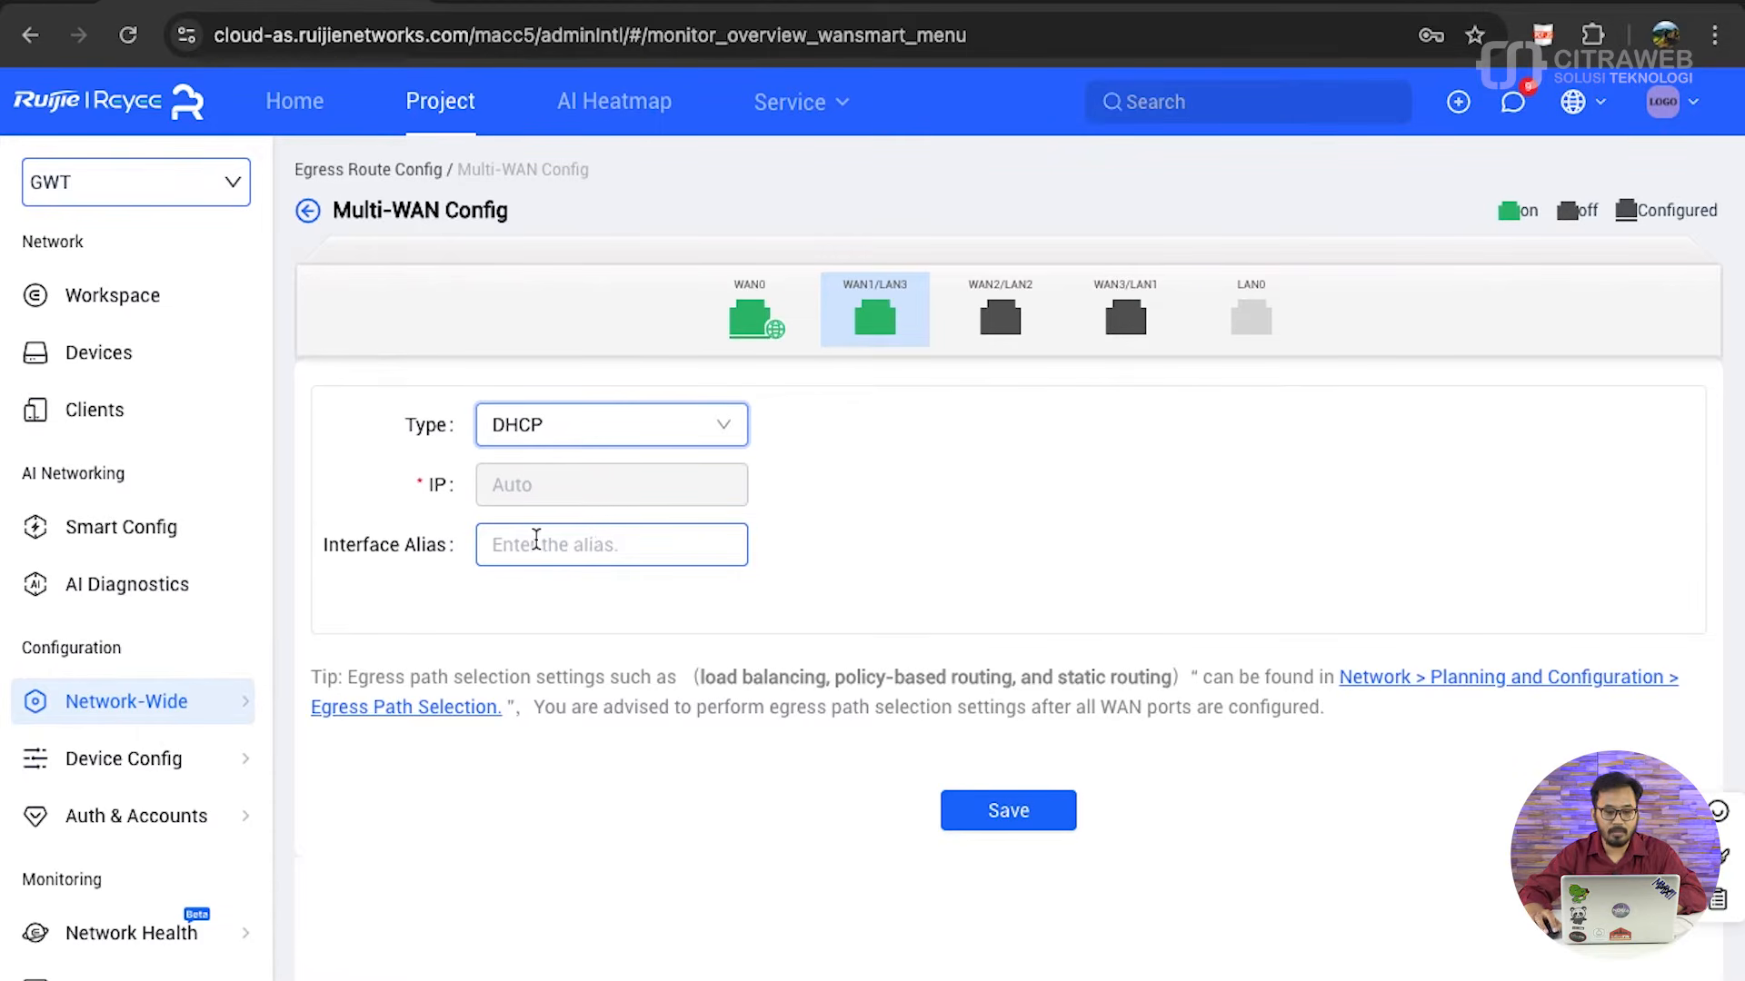
{"action": "left_click", "coordinate": [533, 559]}
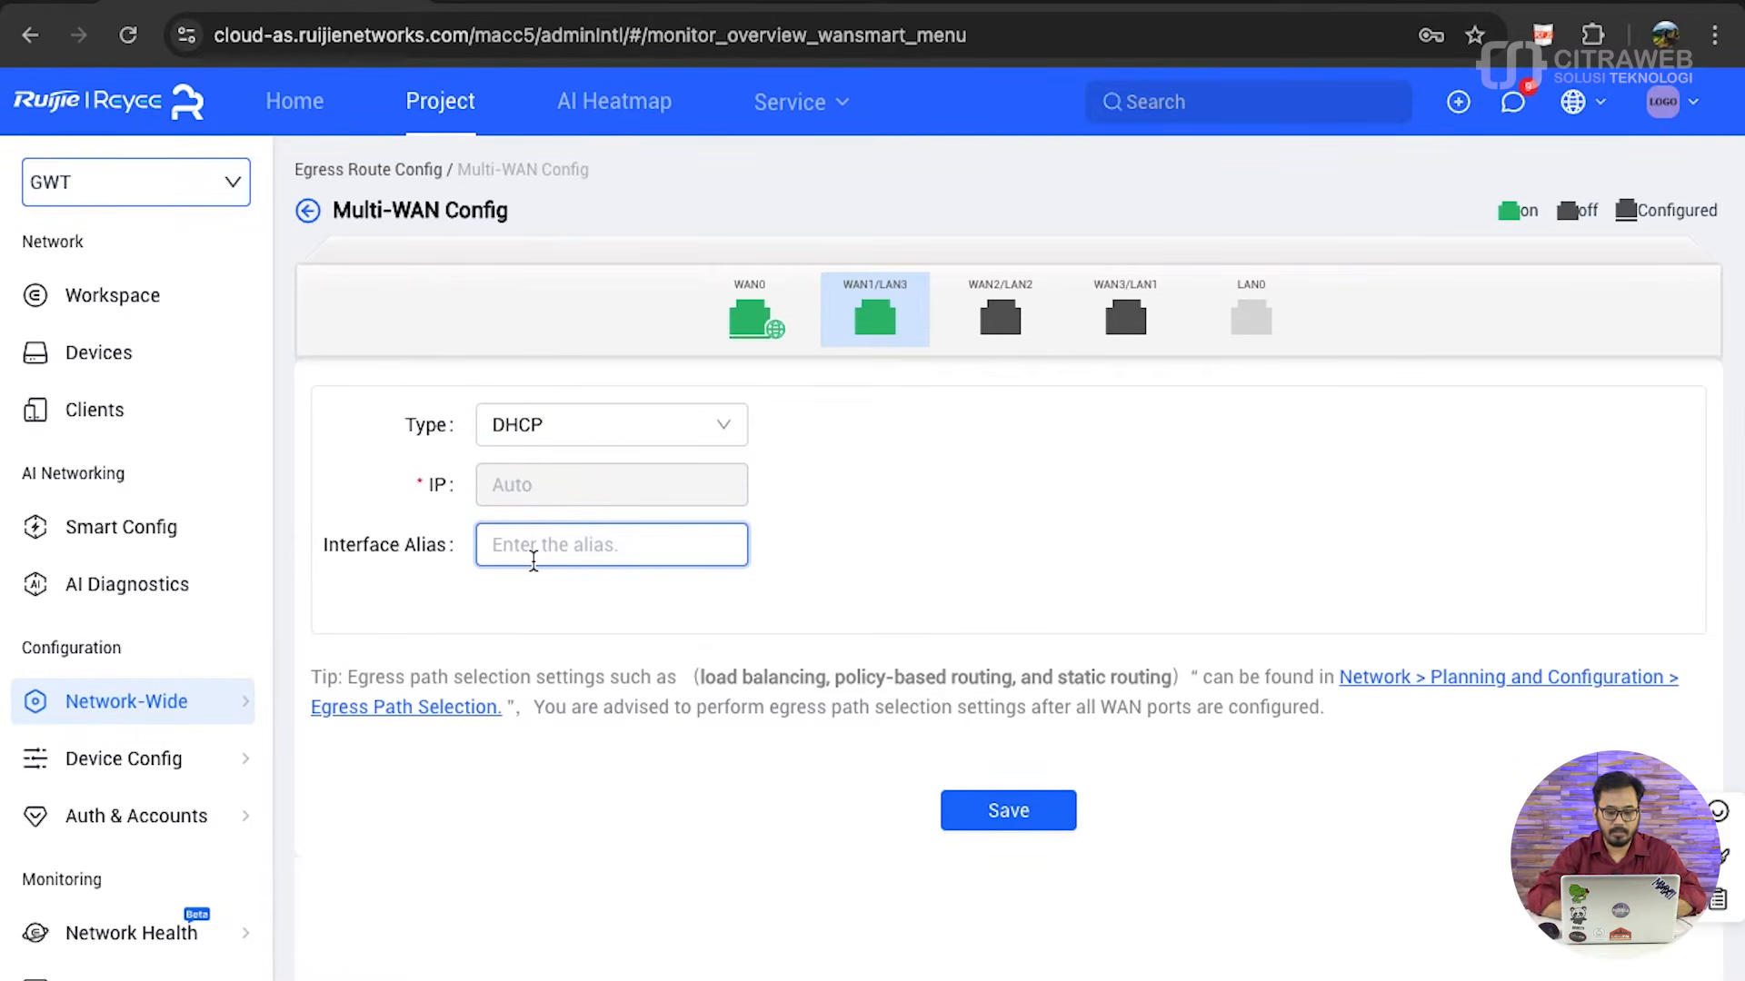
{"action": "type", "text": "WAN1"}
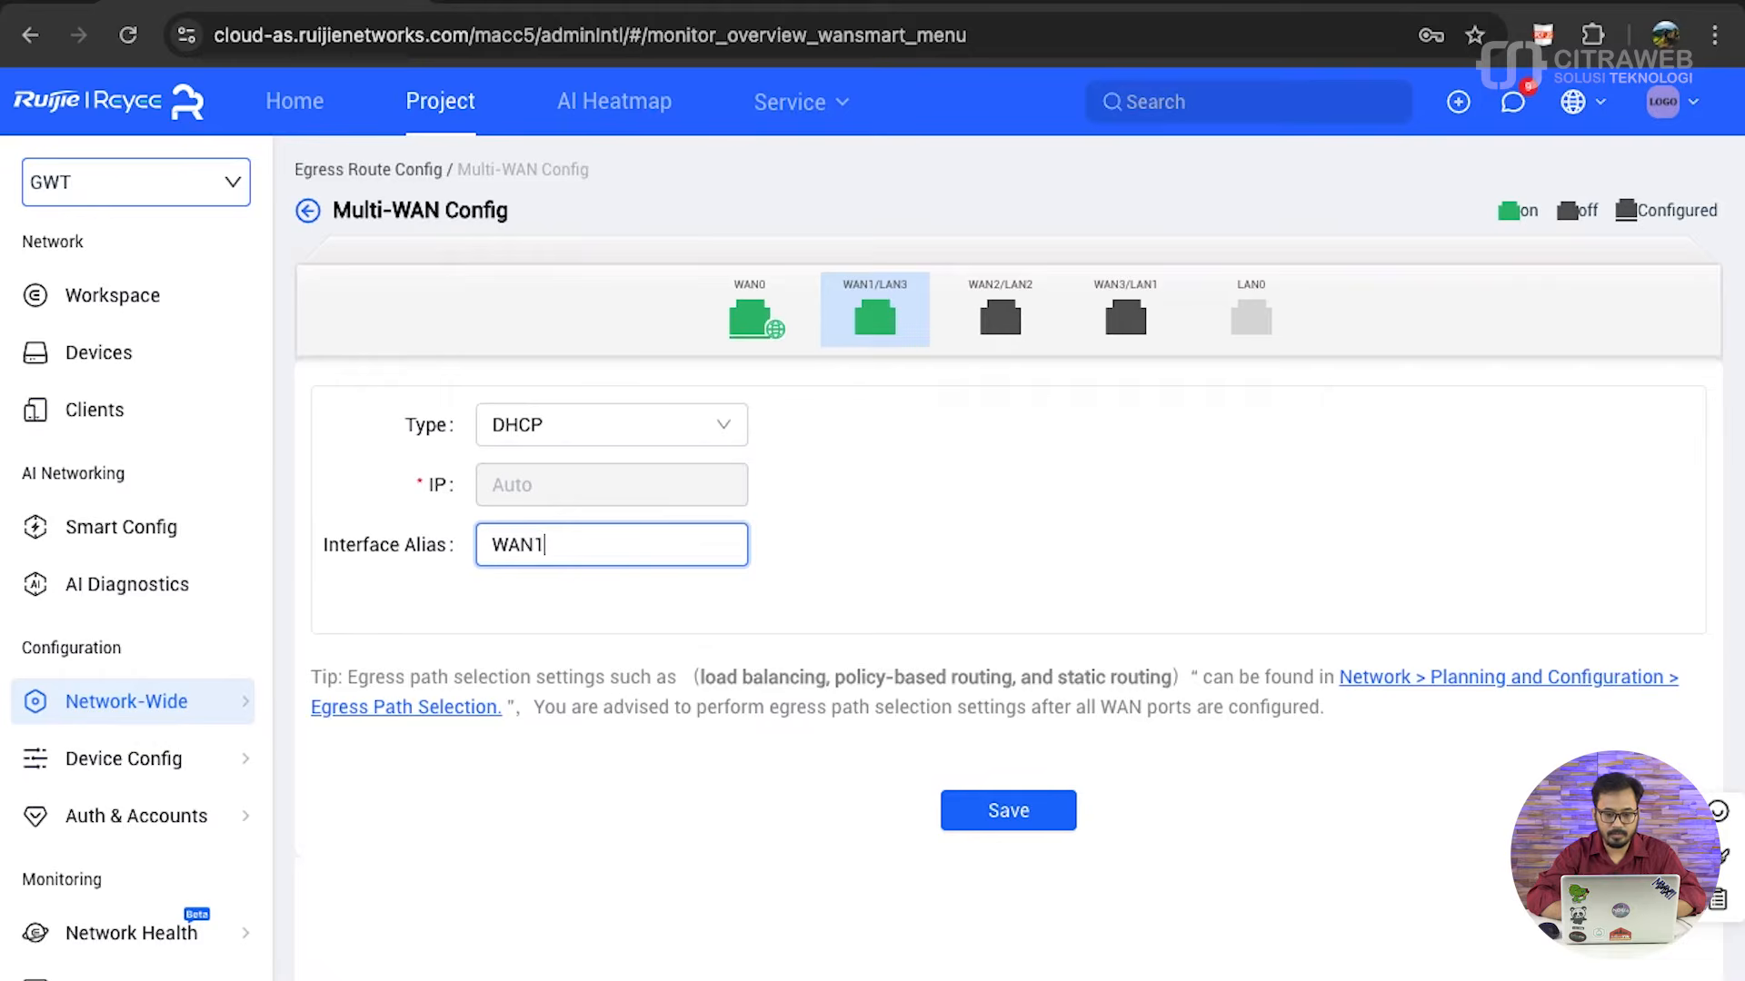
{"action": "type", "text": "-Backup"}
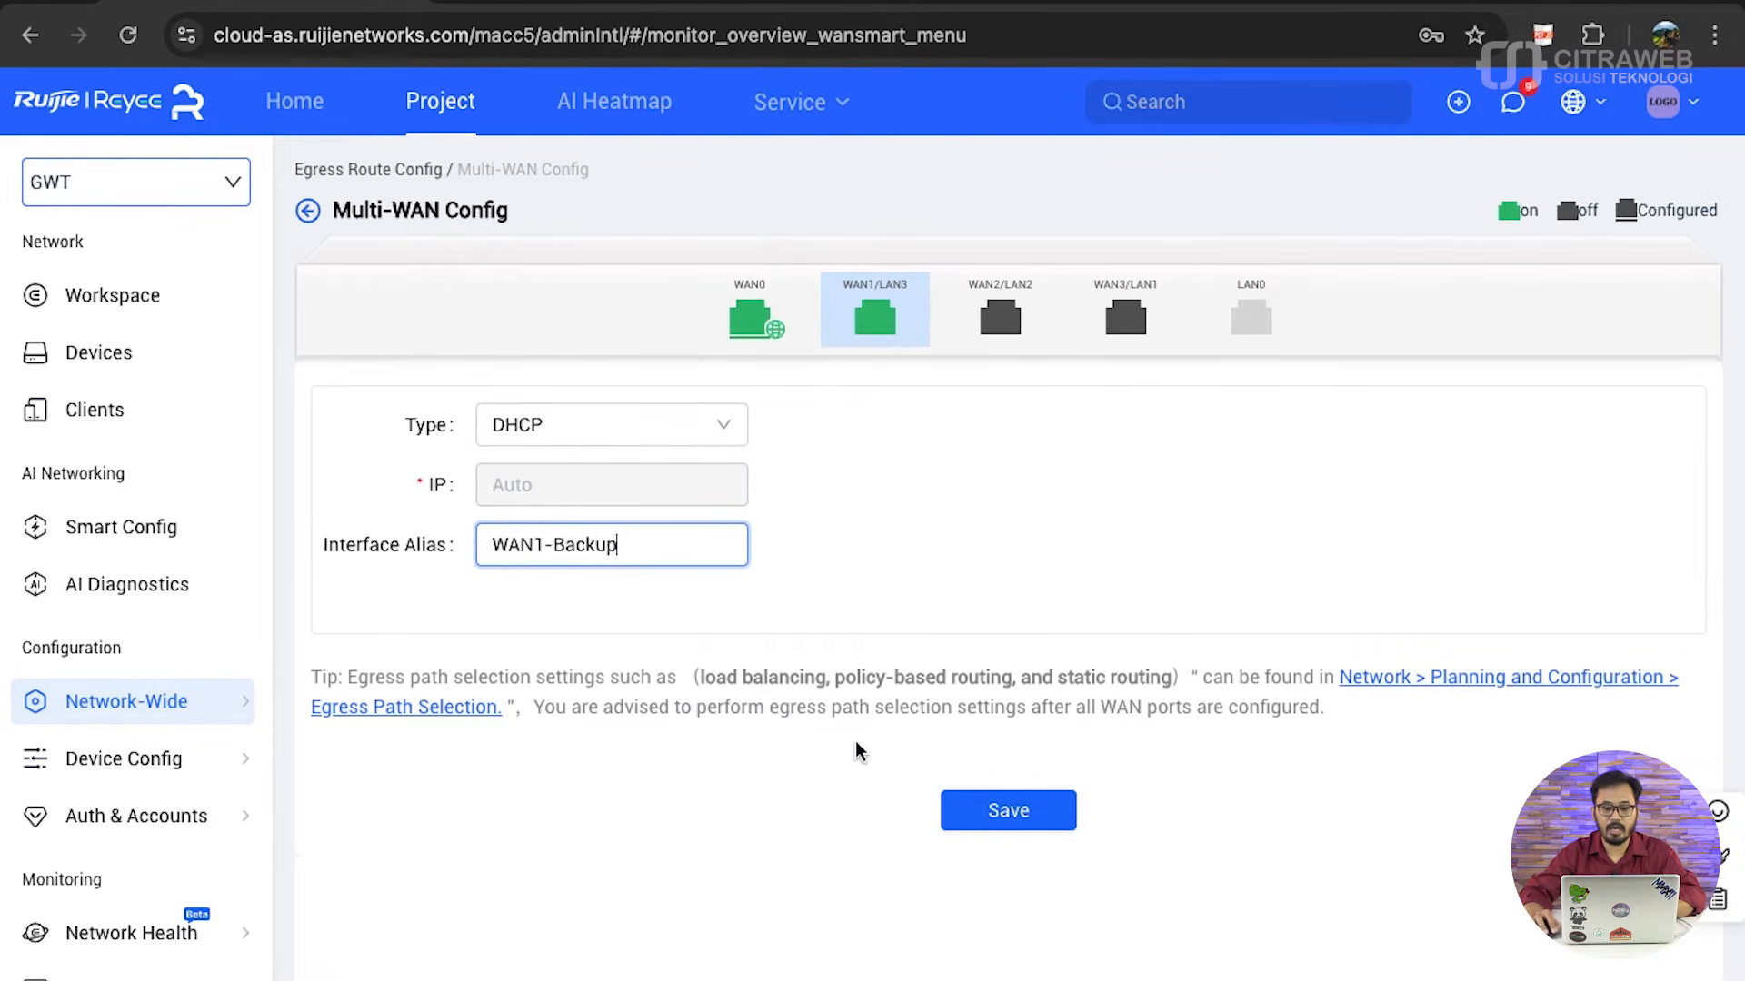
{"action": "left_click", "coordinate": [989, 820]}
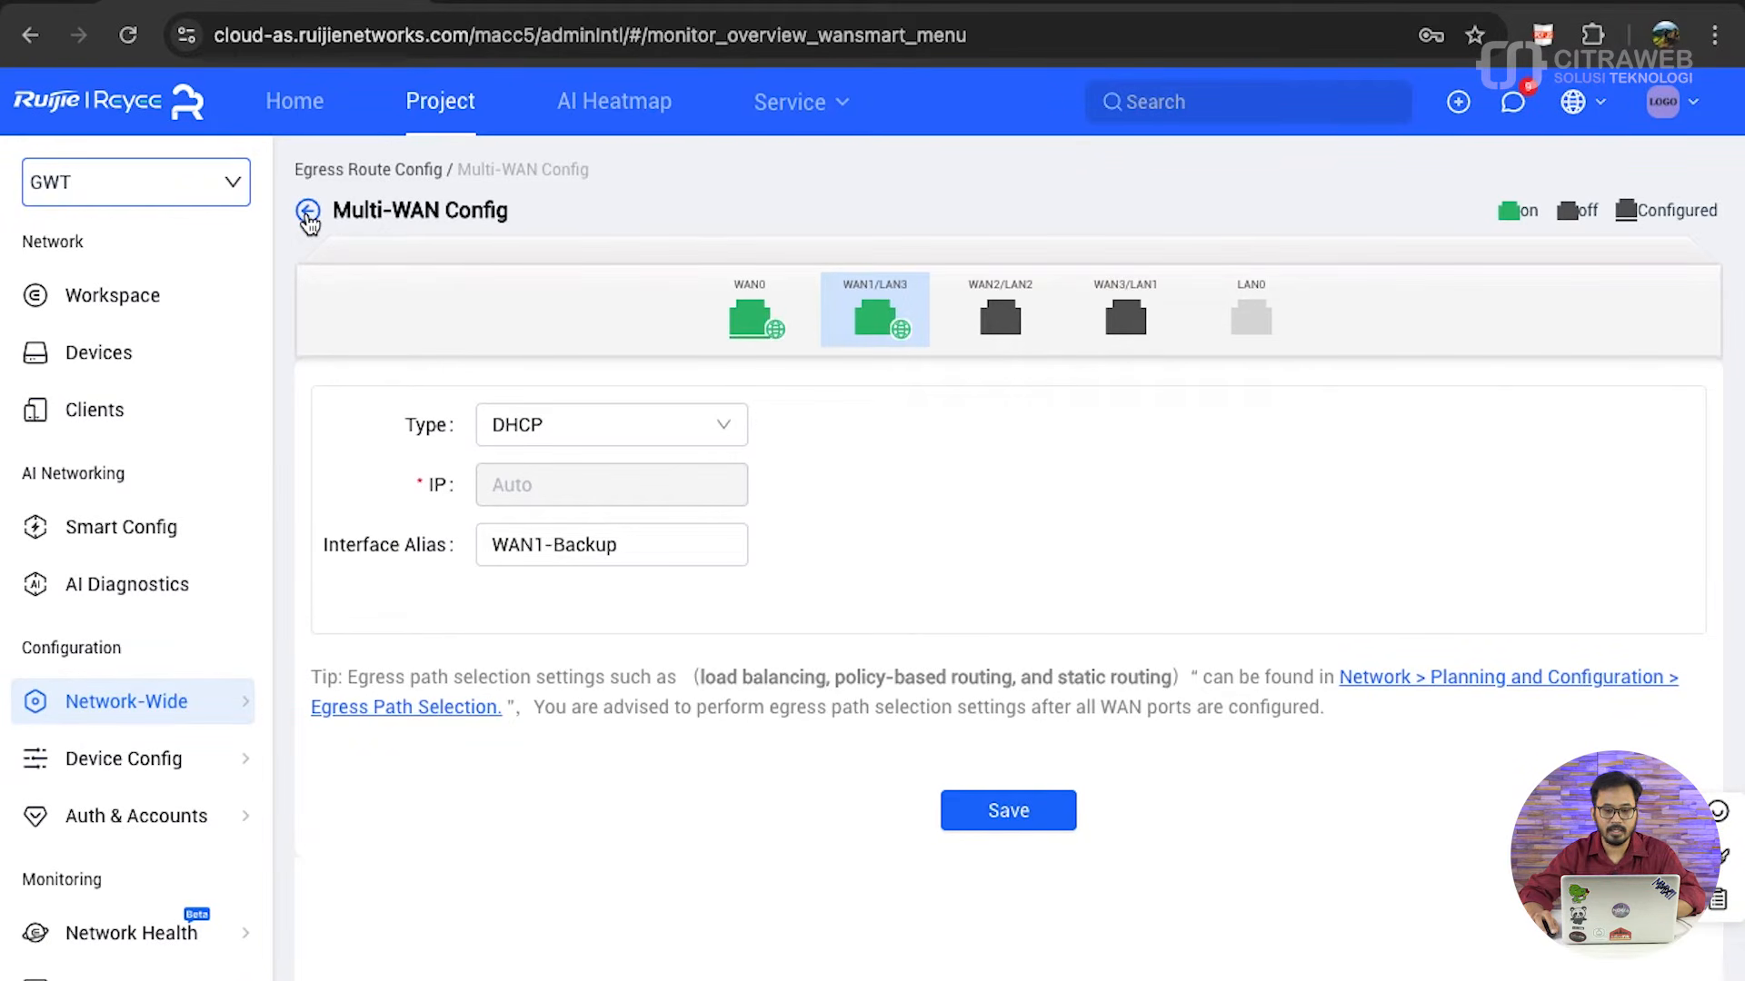
{"action": "left_click", "coordinate": [954, 811]}
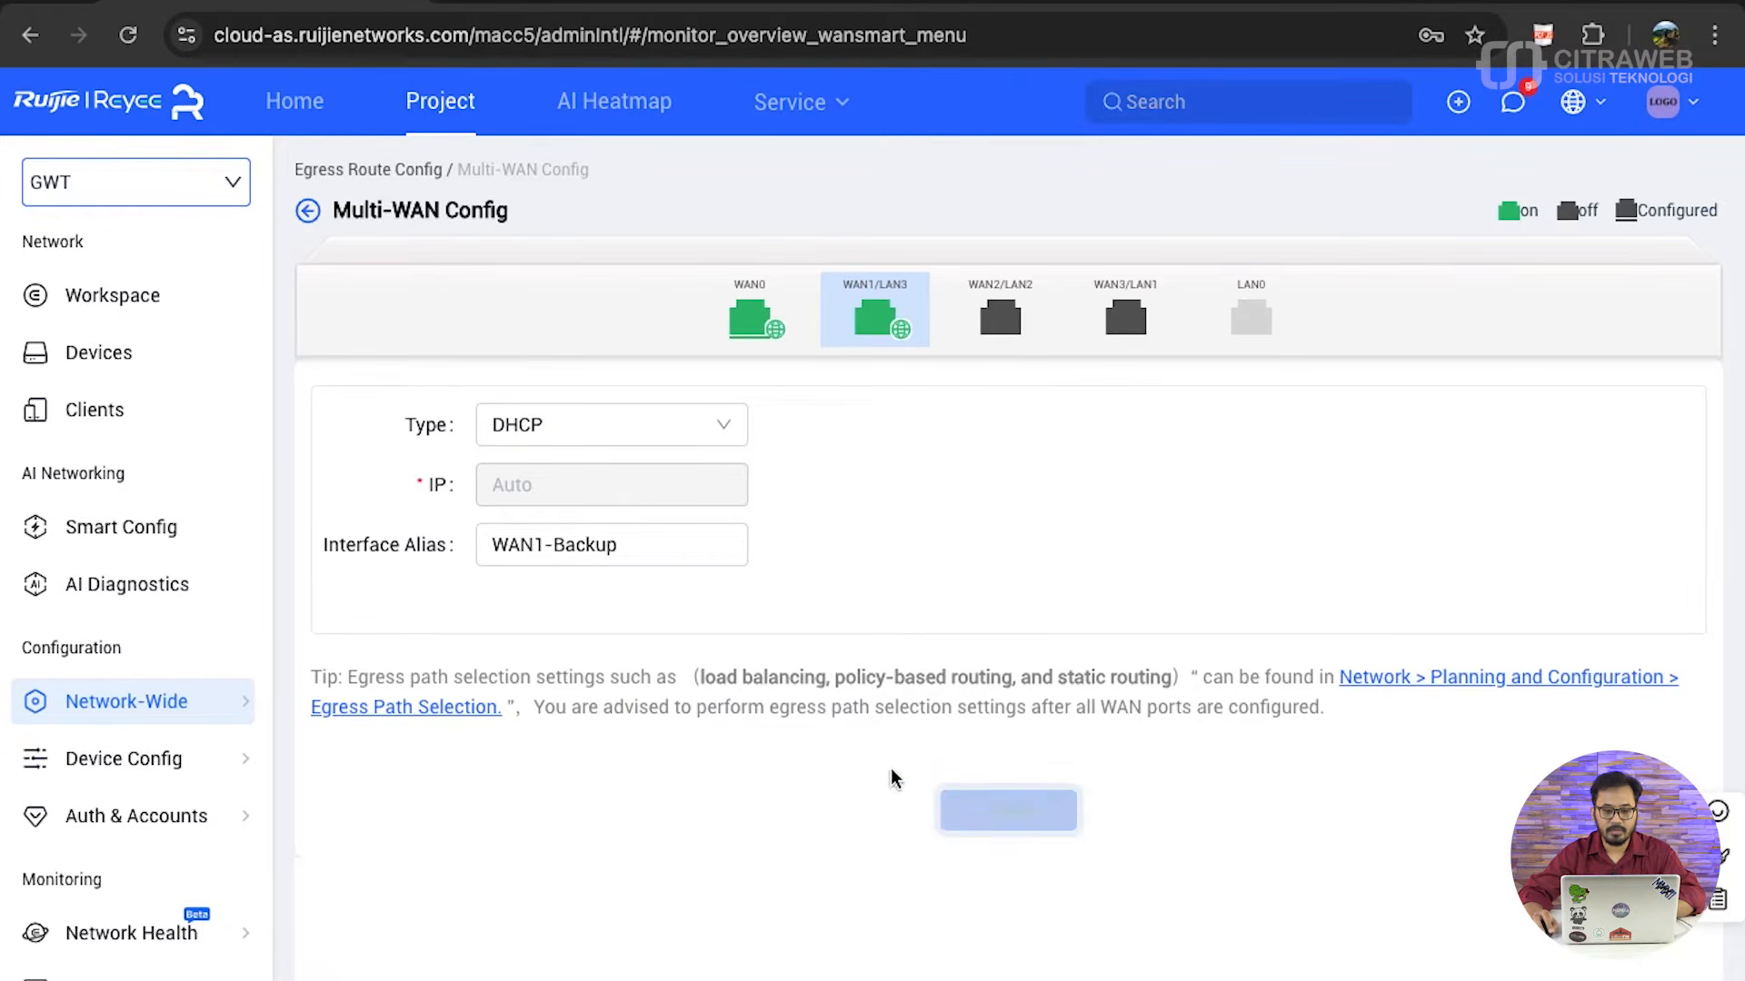
{"action": "left_click", "coordinate": [308, 214]}
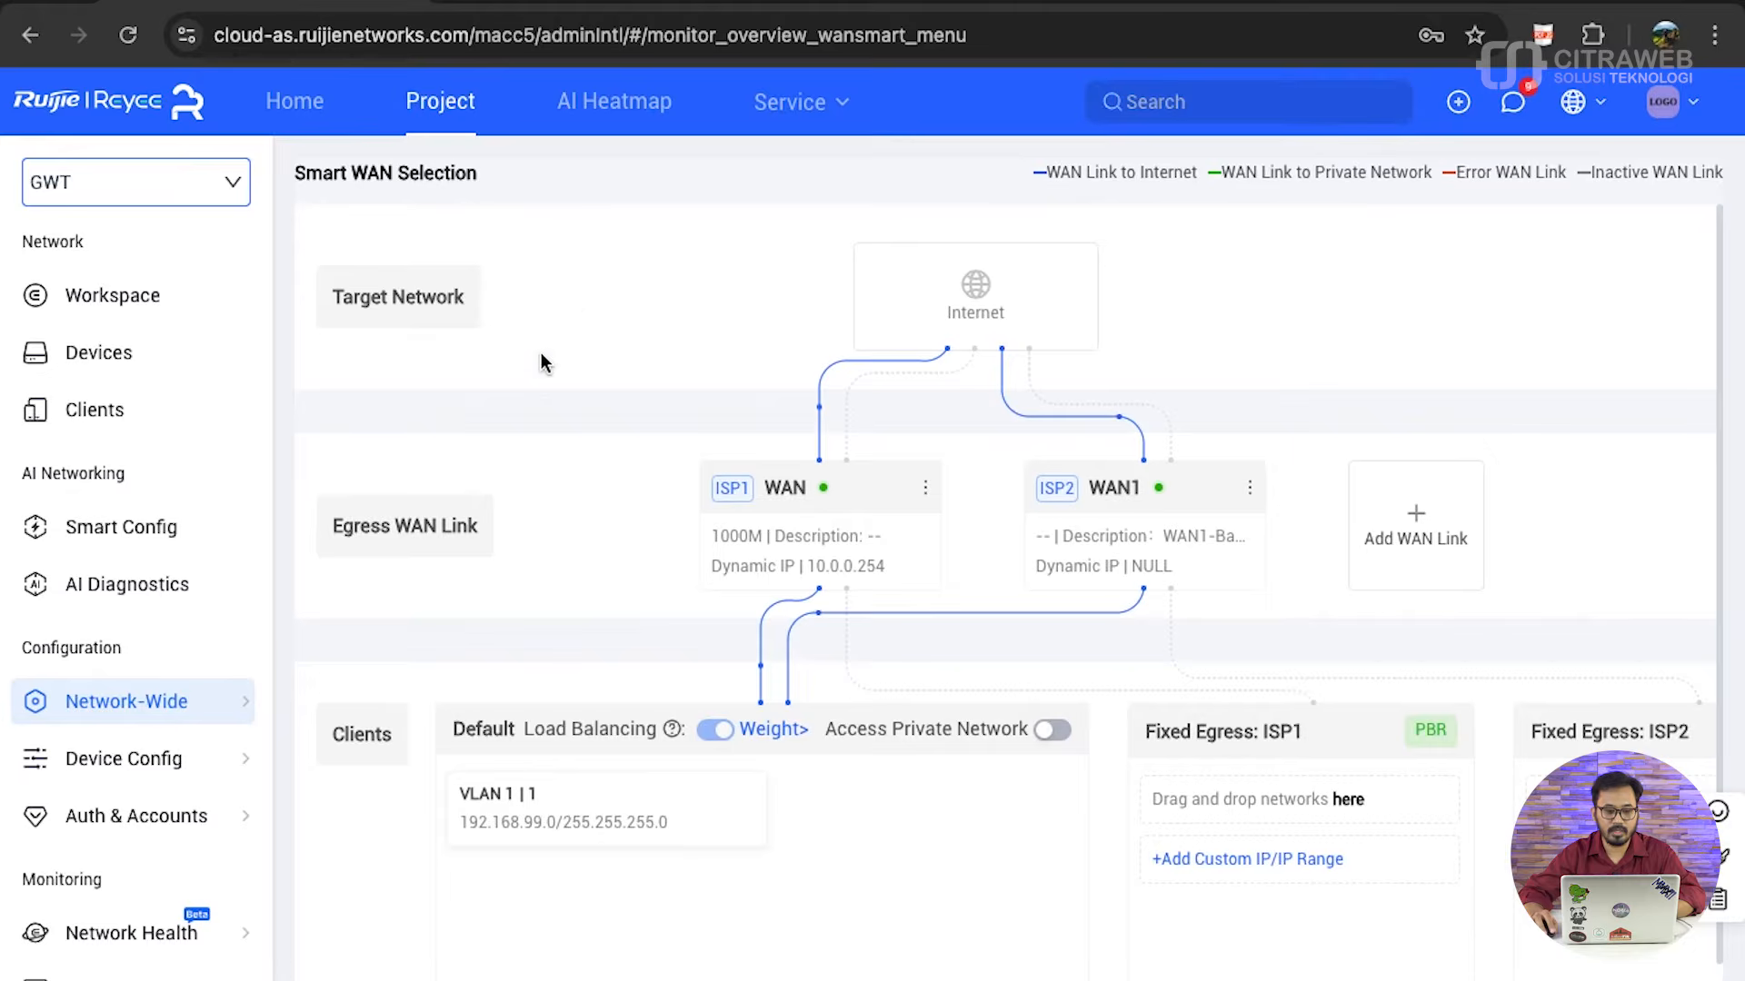
{"action": "mouse_move", "coordinate": [221, 725]}
{"action": "left_click_drag", "start_coordinate": [647, 818], "coordinate": [513, 833]}
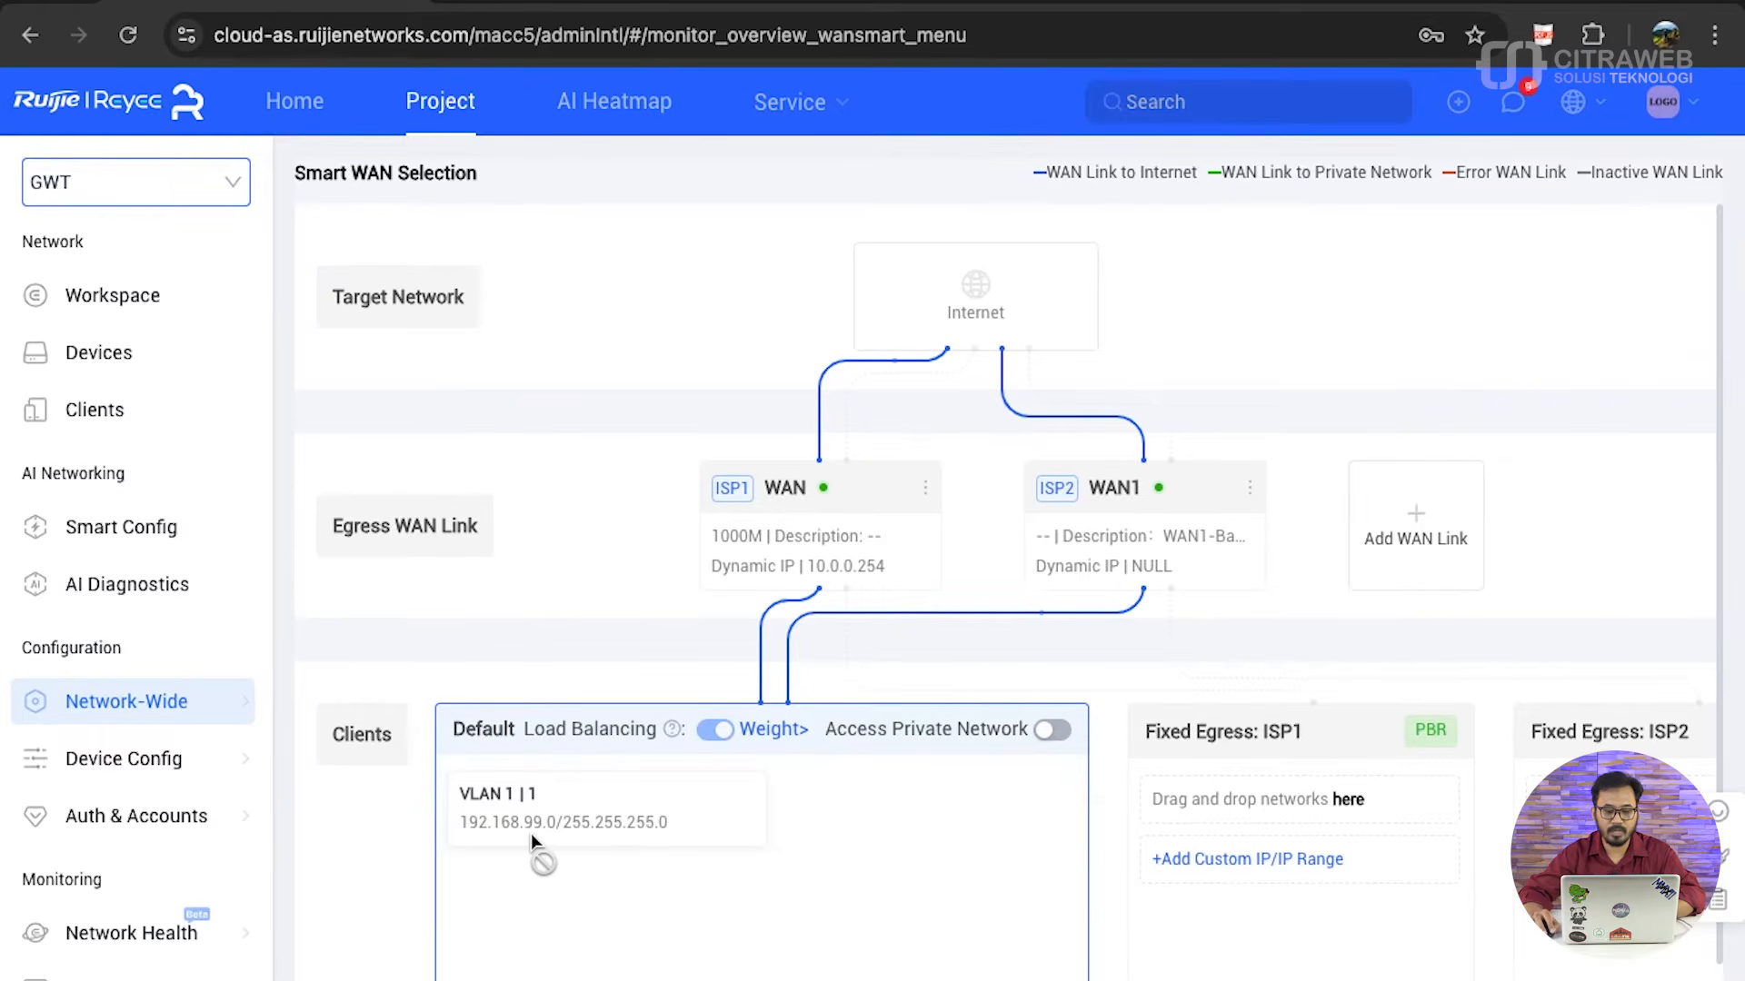
{"action": "left_click_drag", "start_coordinate": [535, 836], "coordinate": [768, 718]}
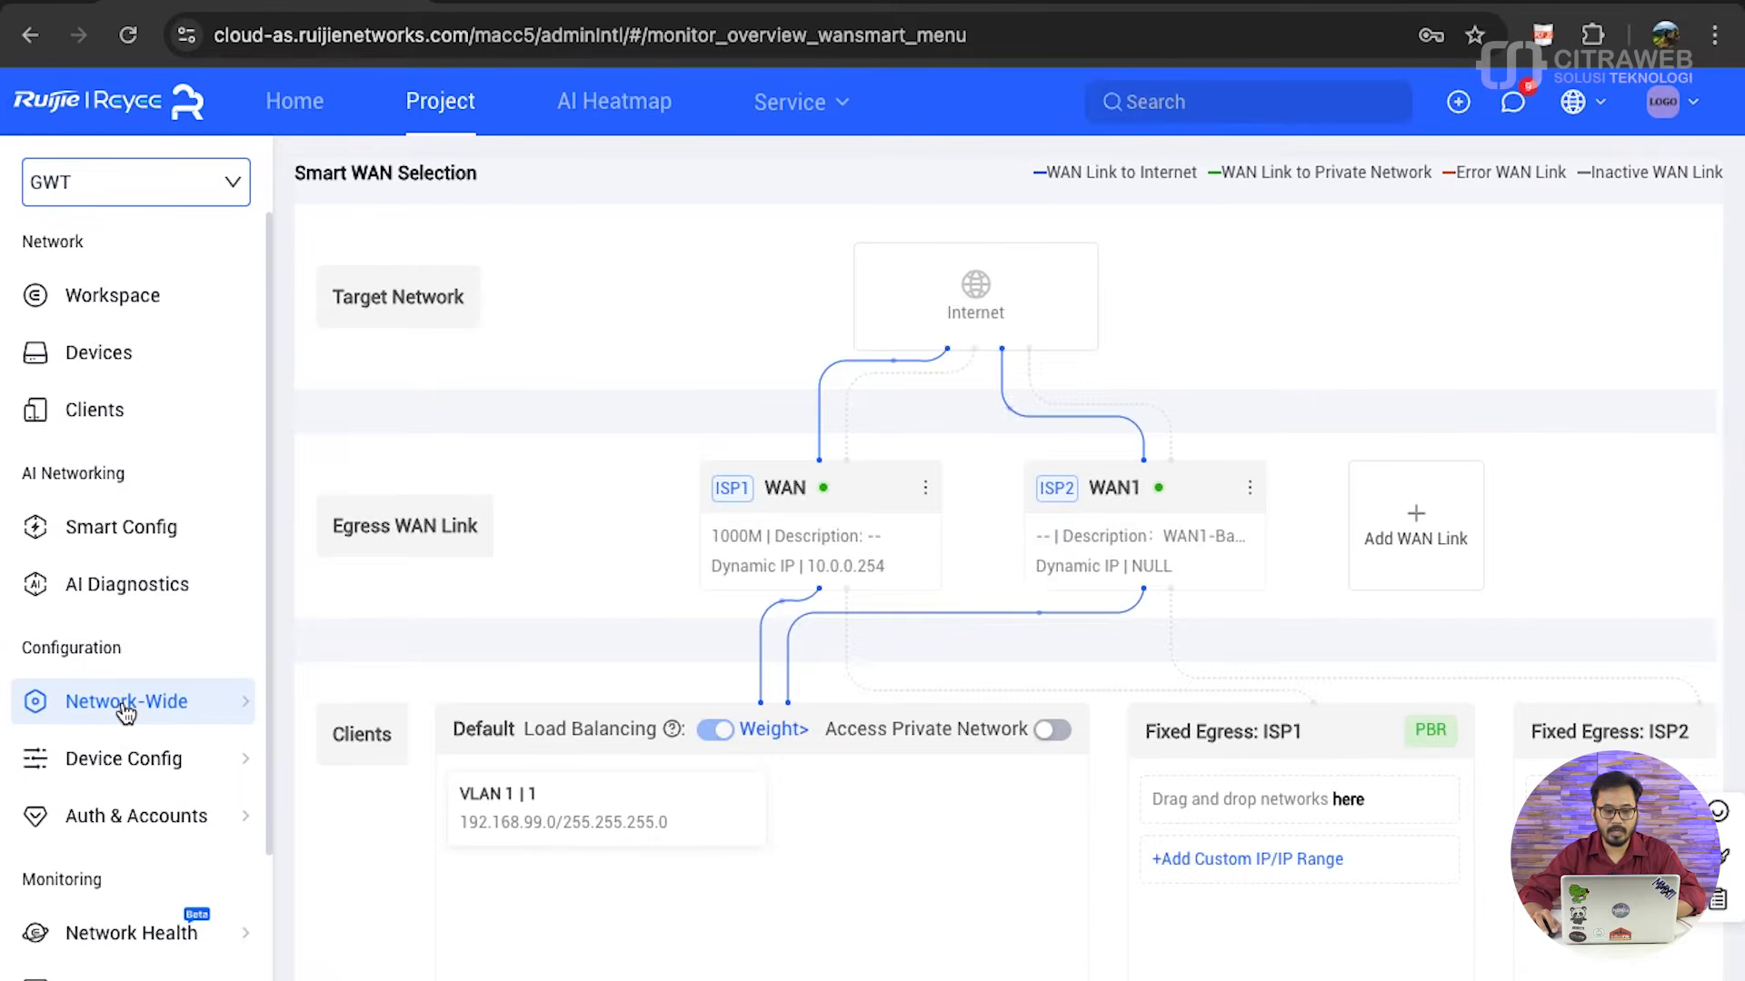
- Reload the Multi-WAN overview by leaving and reopening it to check the IP address of the WAN1 link
{"action": "mouse_move", "coordinate": [126, 712]}
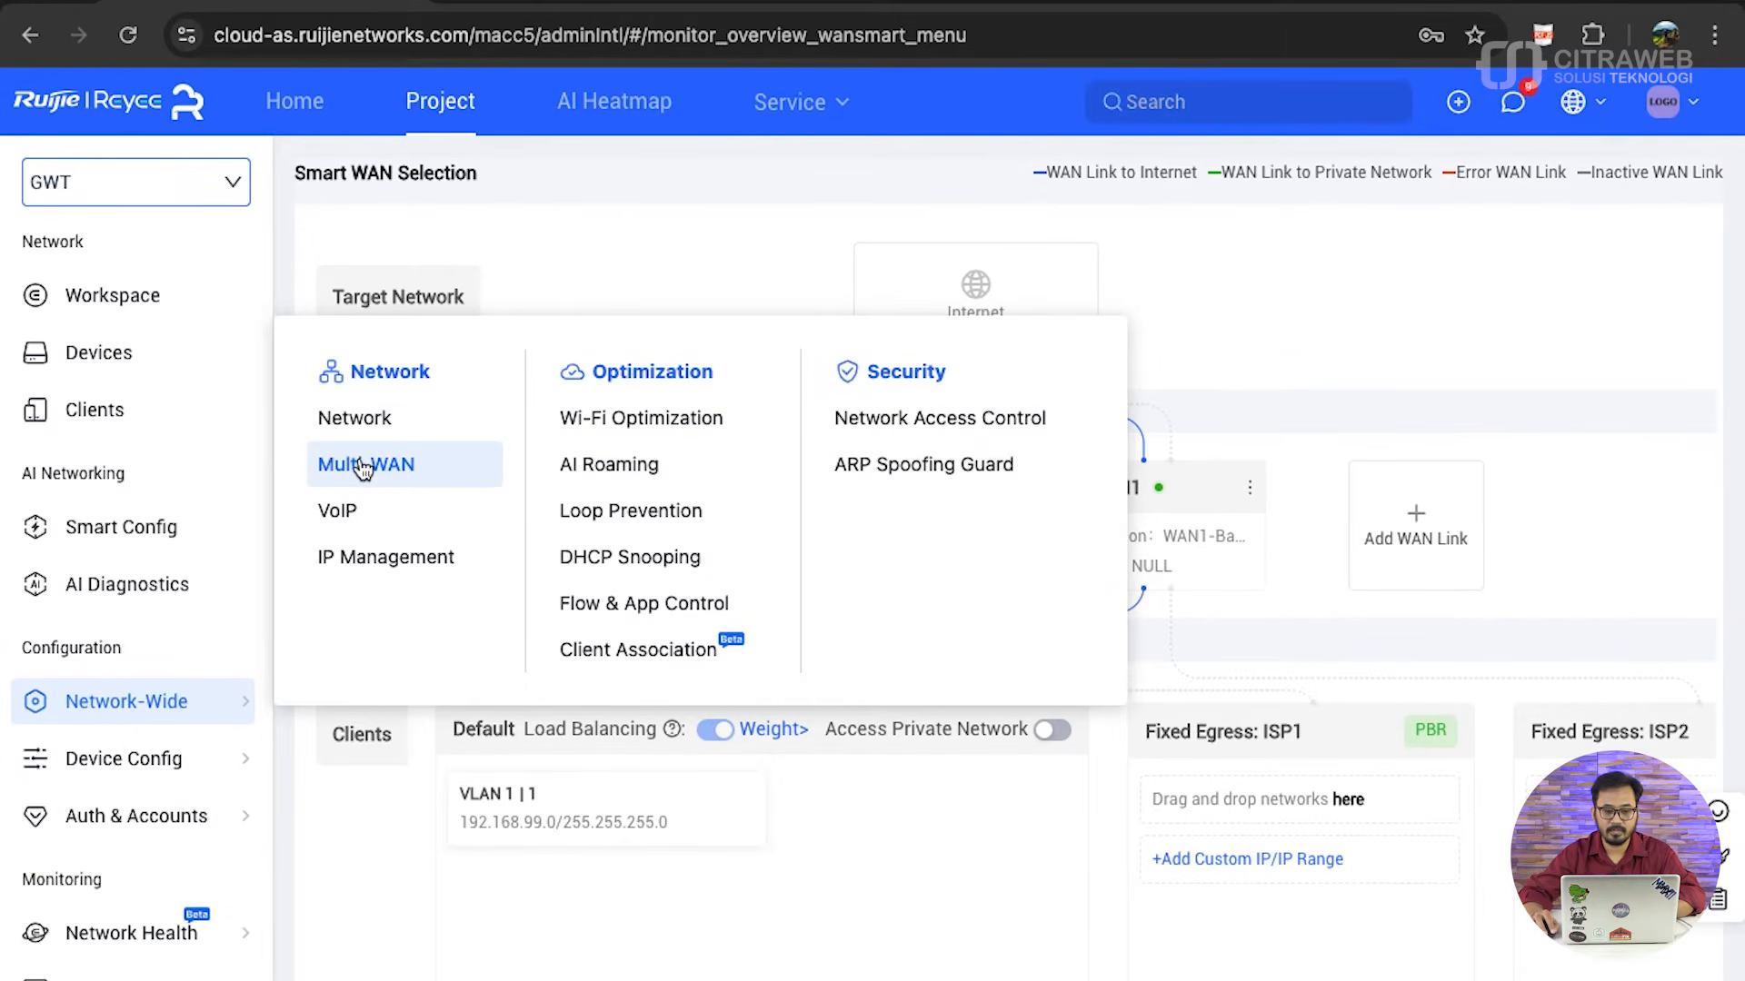
{"action": "left_click", "coordinate": [361, 425]}
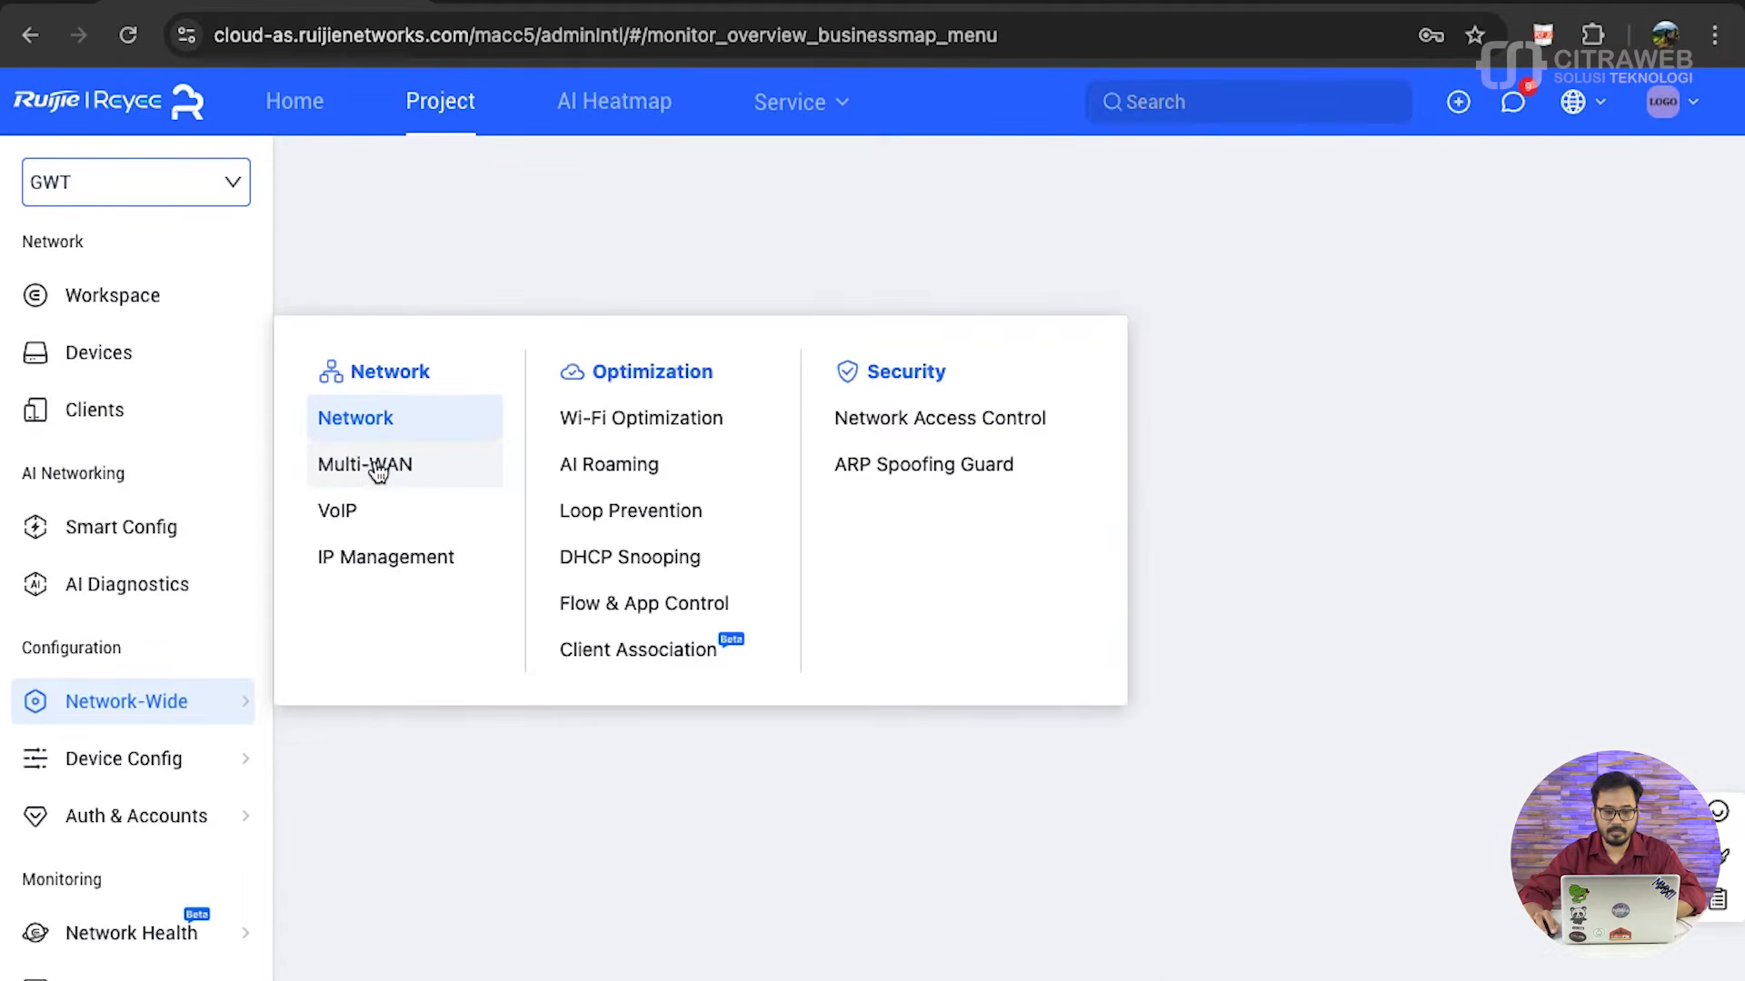
{"action": "left_click", "coordinate": [377, 471]}
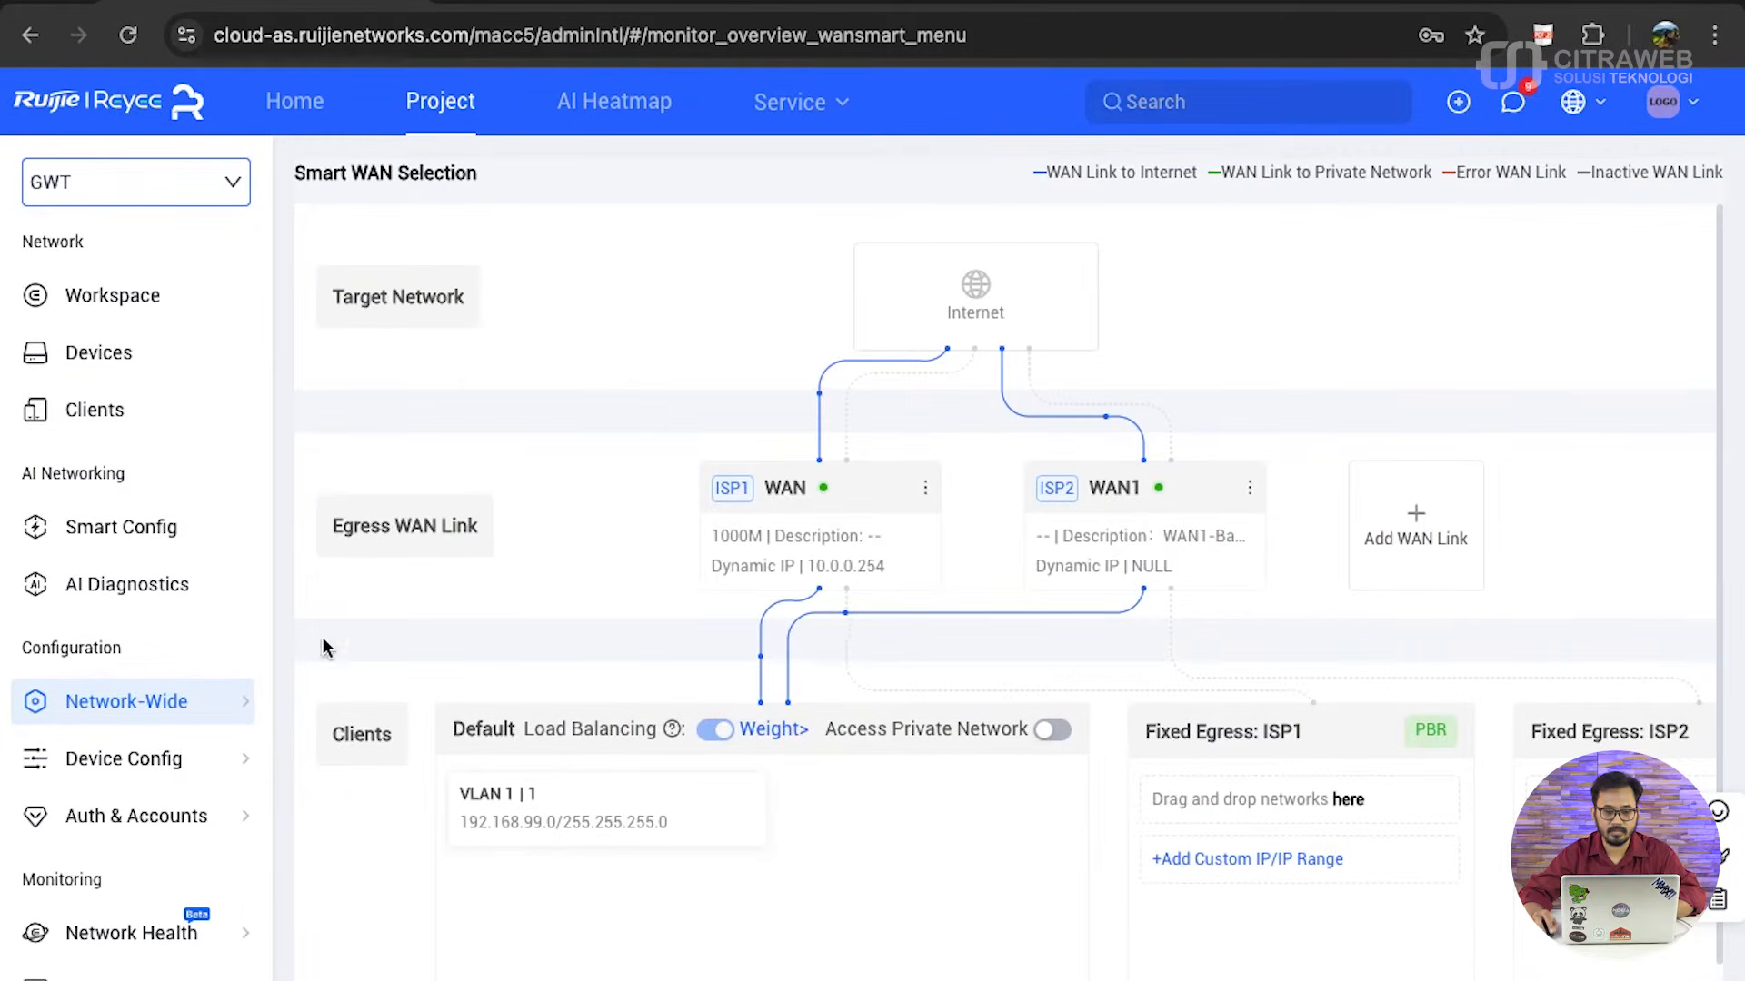
{"action": "left_click", "coordinate": [391, 505]}
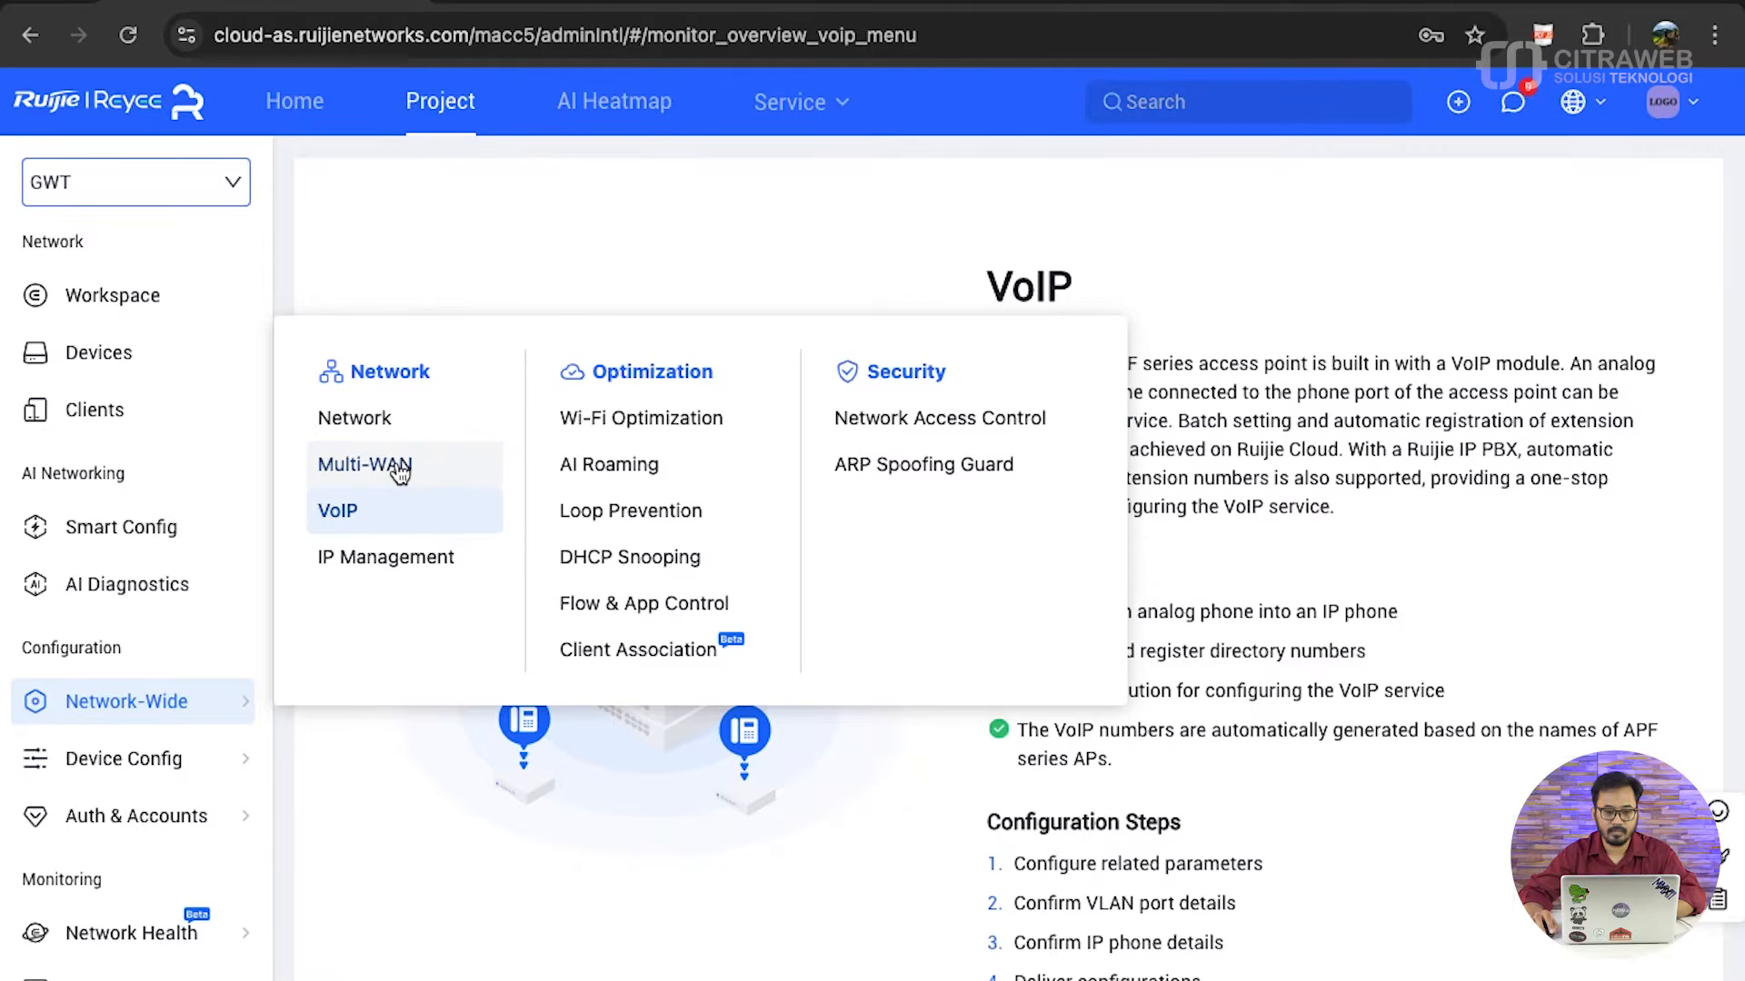
{"action": "left_click", "coordinate": [400, 470]}
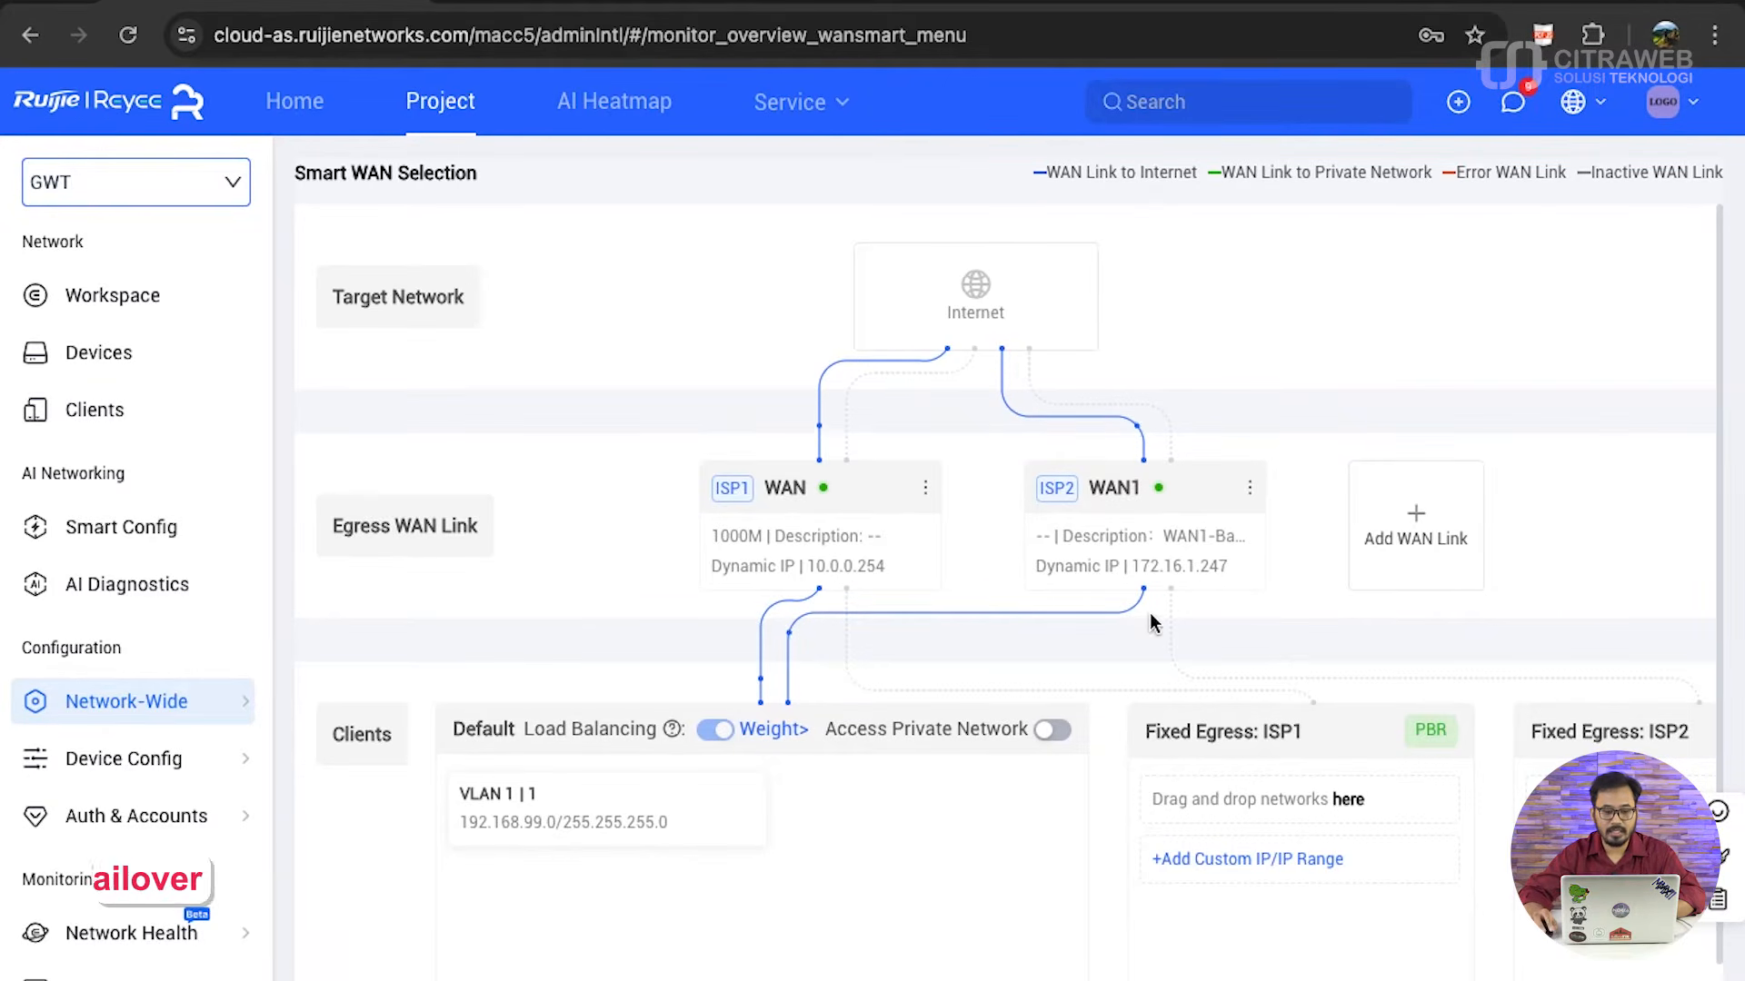
- Open the load balancing weight settings for the Default client group and set the load mode to Active/Backup
{"action": "left_click", "coordinate": [745, 731]}
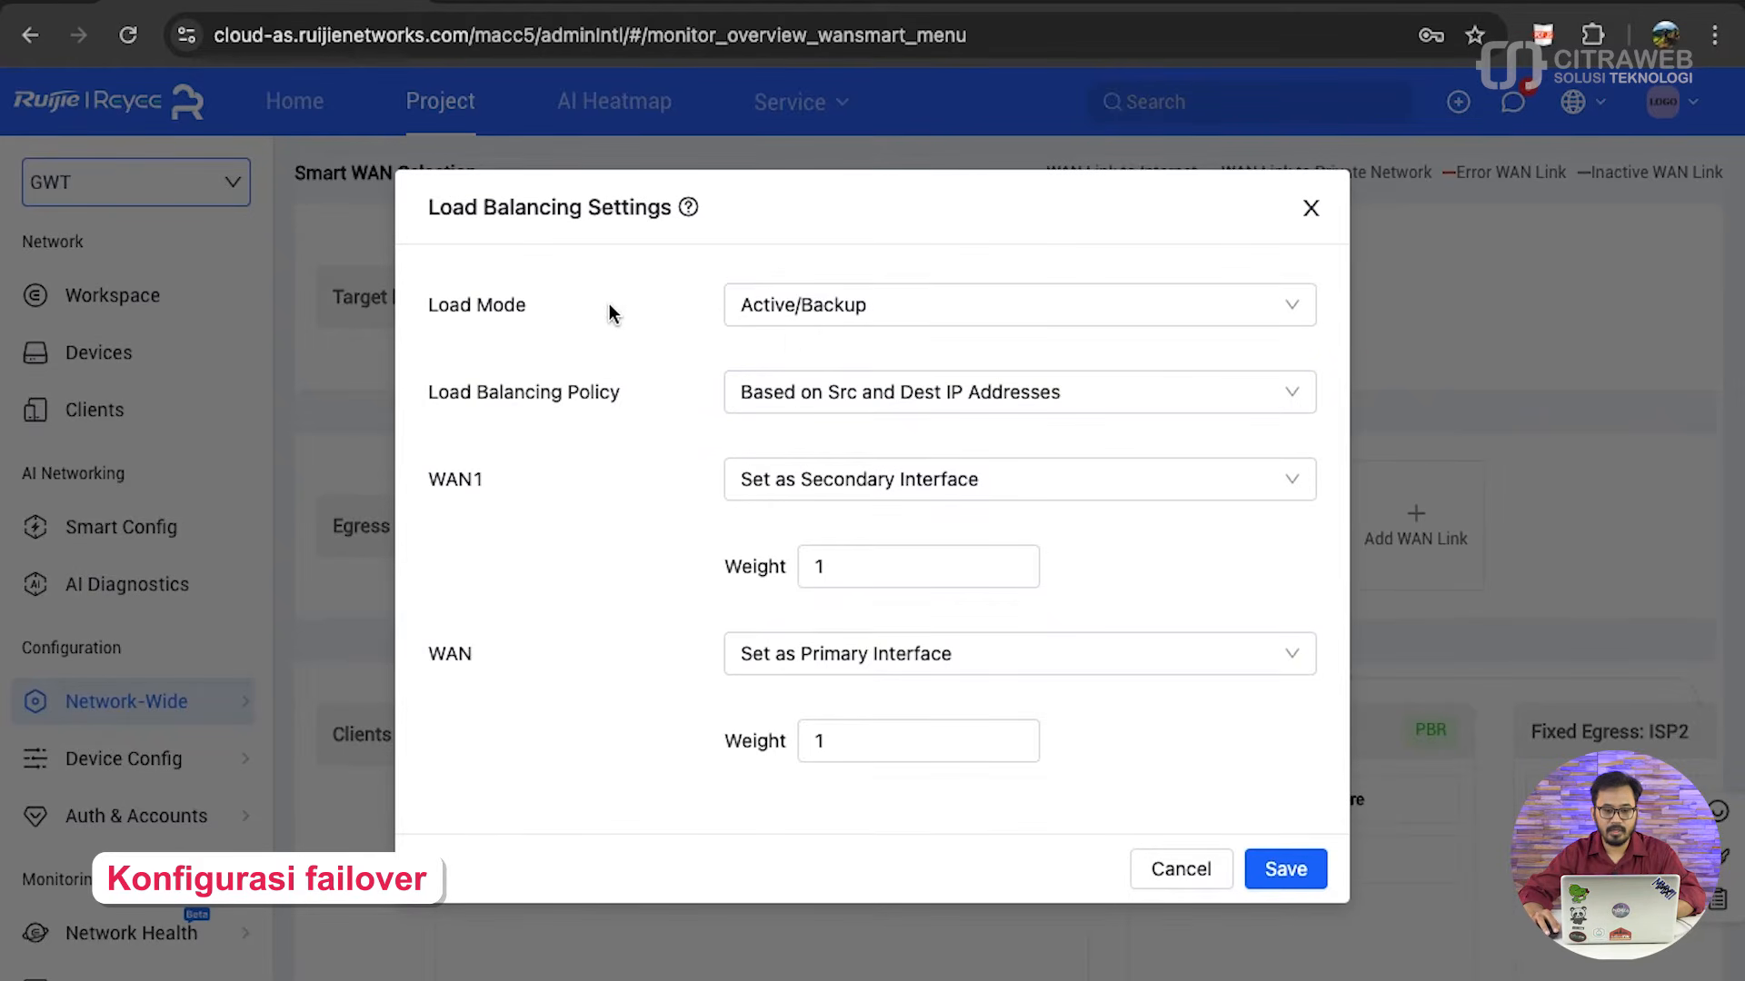
{"action": "left_click", "coordinate": [817, 318]}
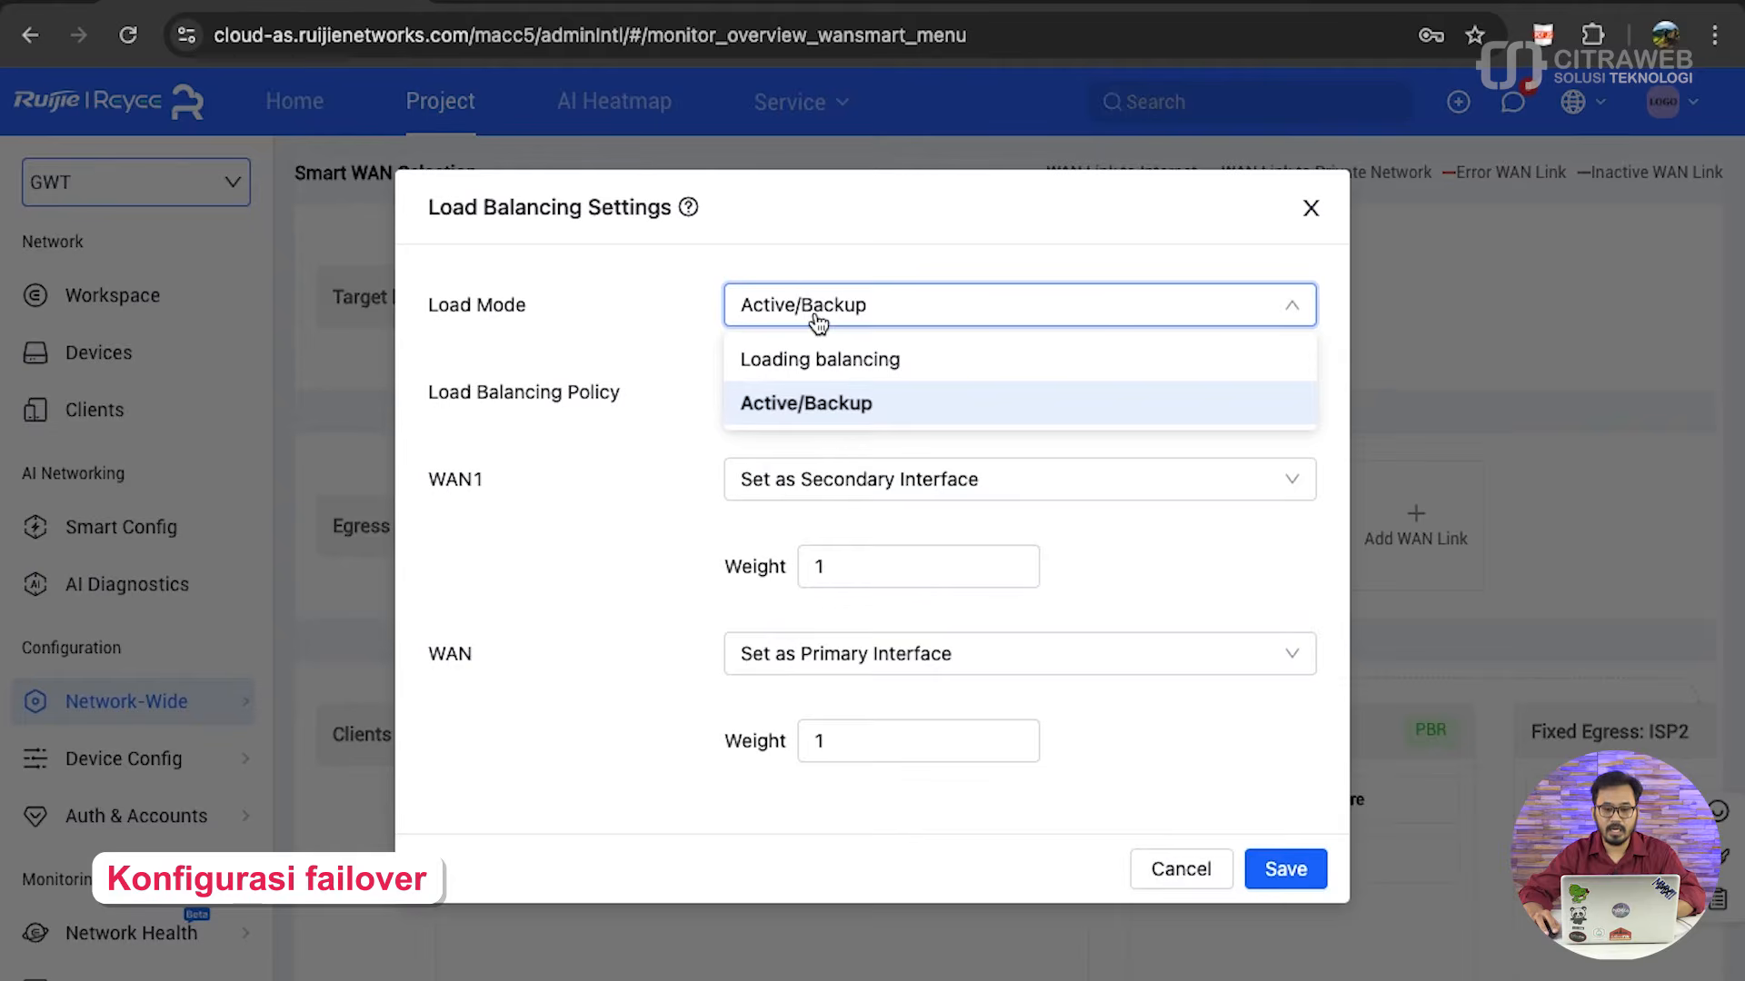
{"action": "left_click", "coordinate": [835, 361]}
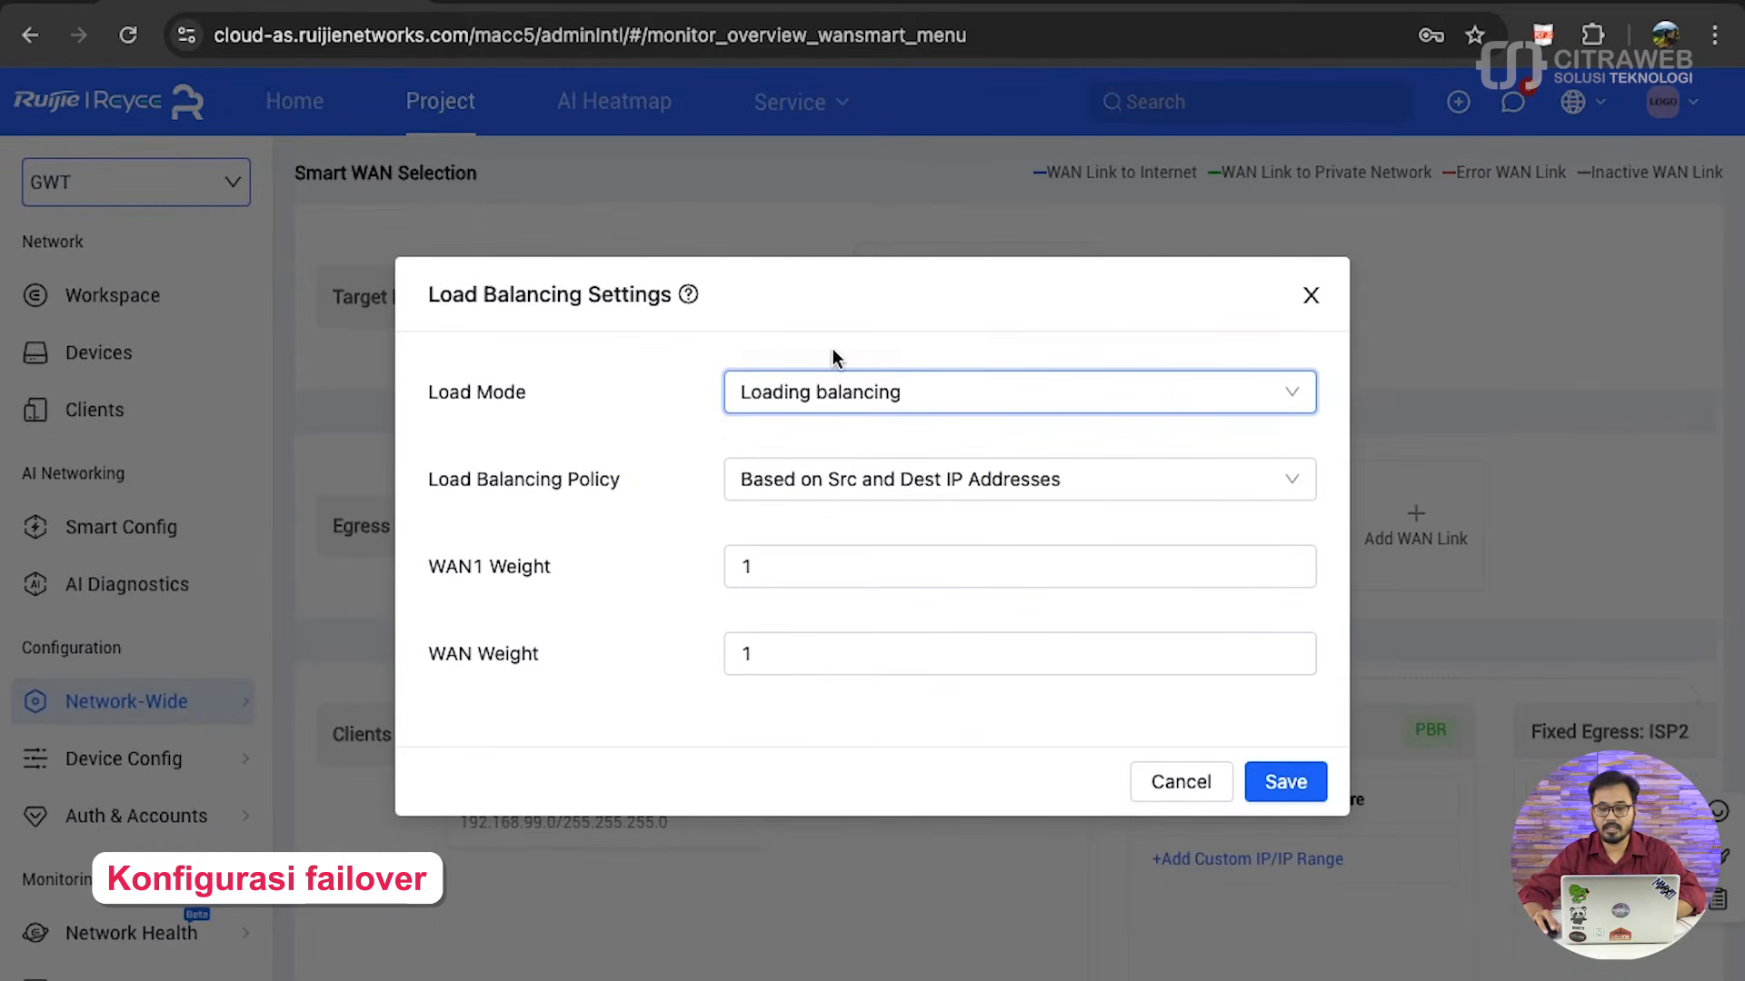
{"action": "left_click", "coordinate": [846, 394]}
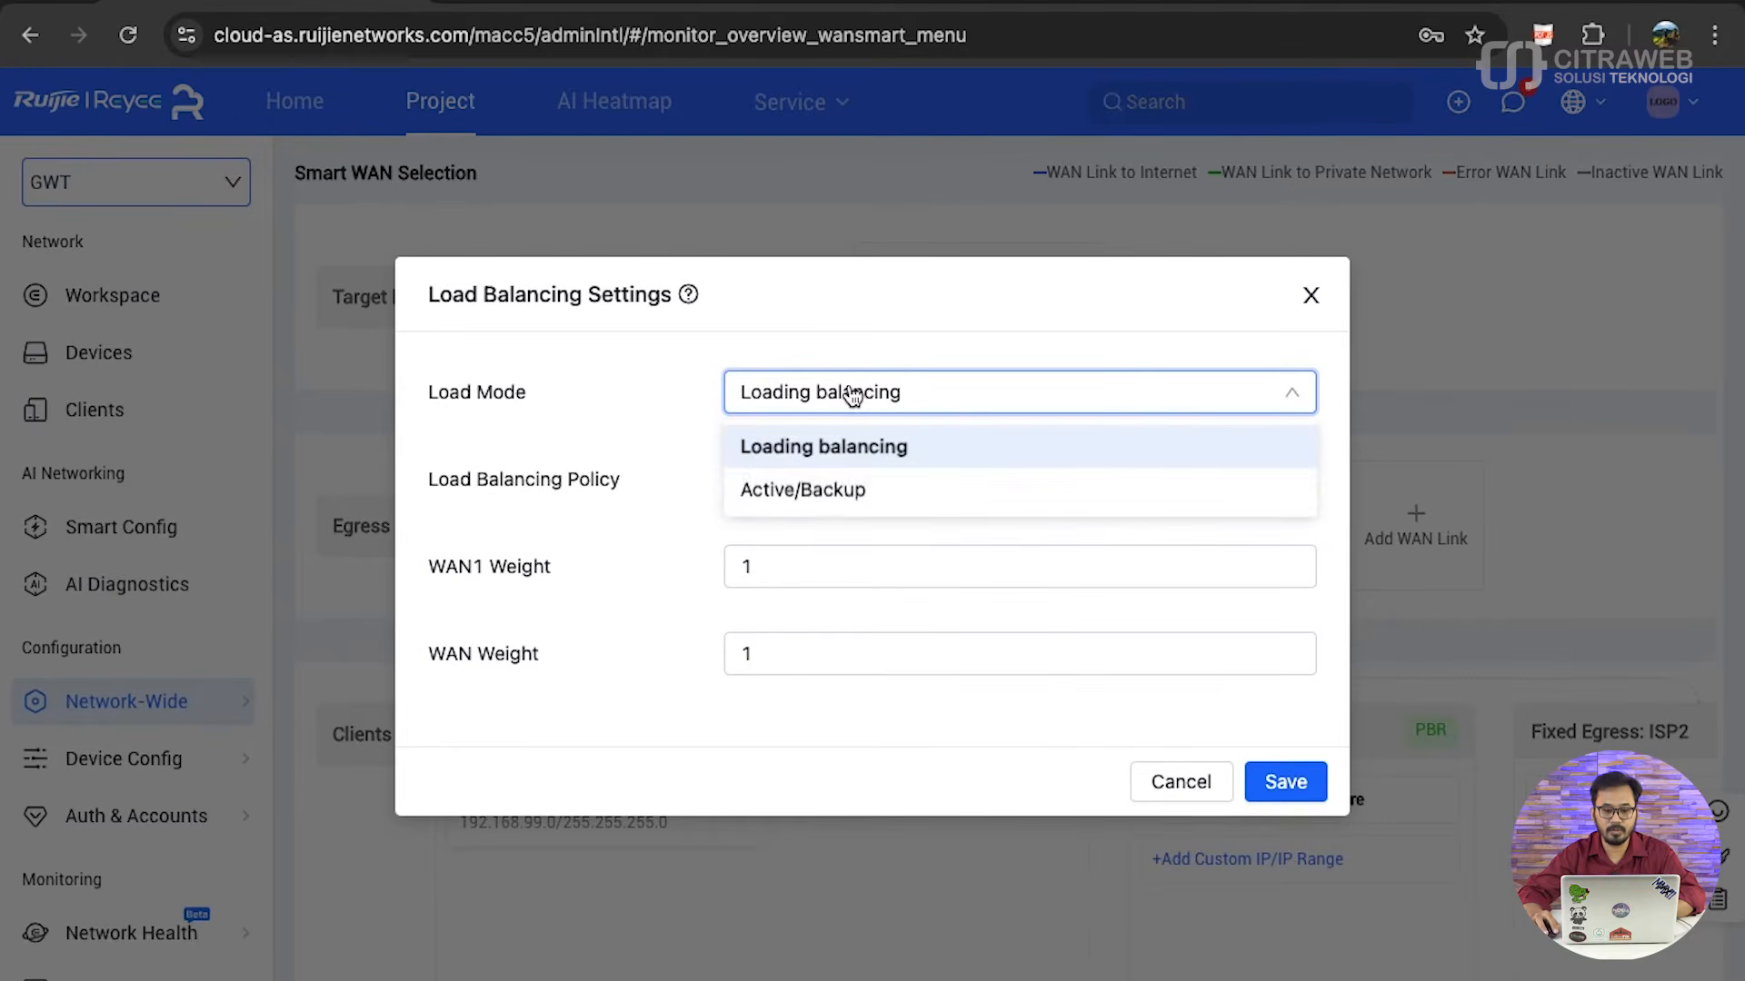
{"action": "left_click", "coordinate": [837, 493]}
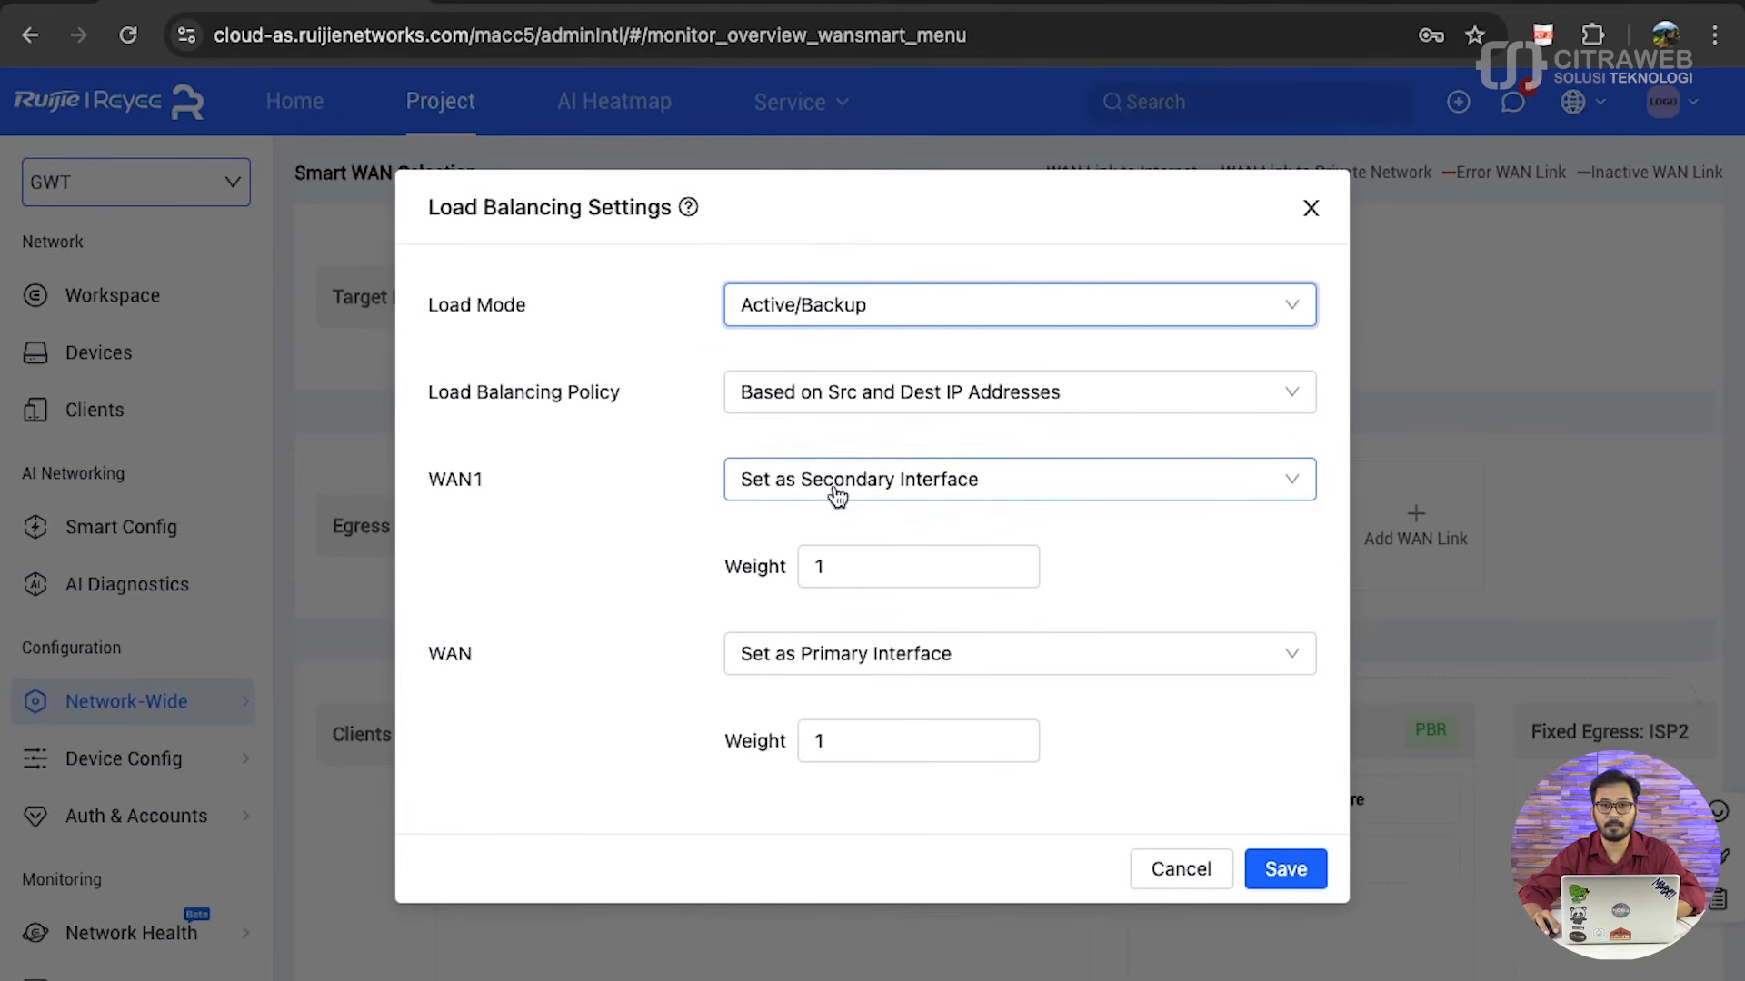
- Examine the available load balancing policy options without choosing a different one
{"action": "left_click", "coordinate": [647, 398]}
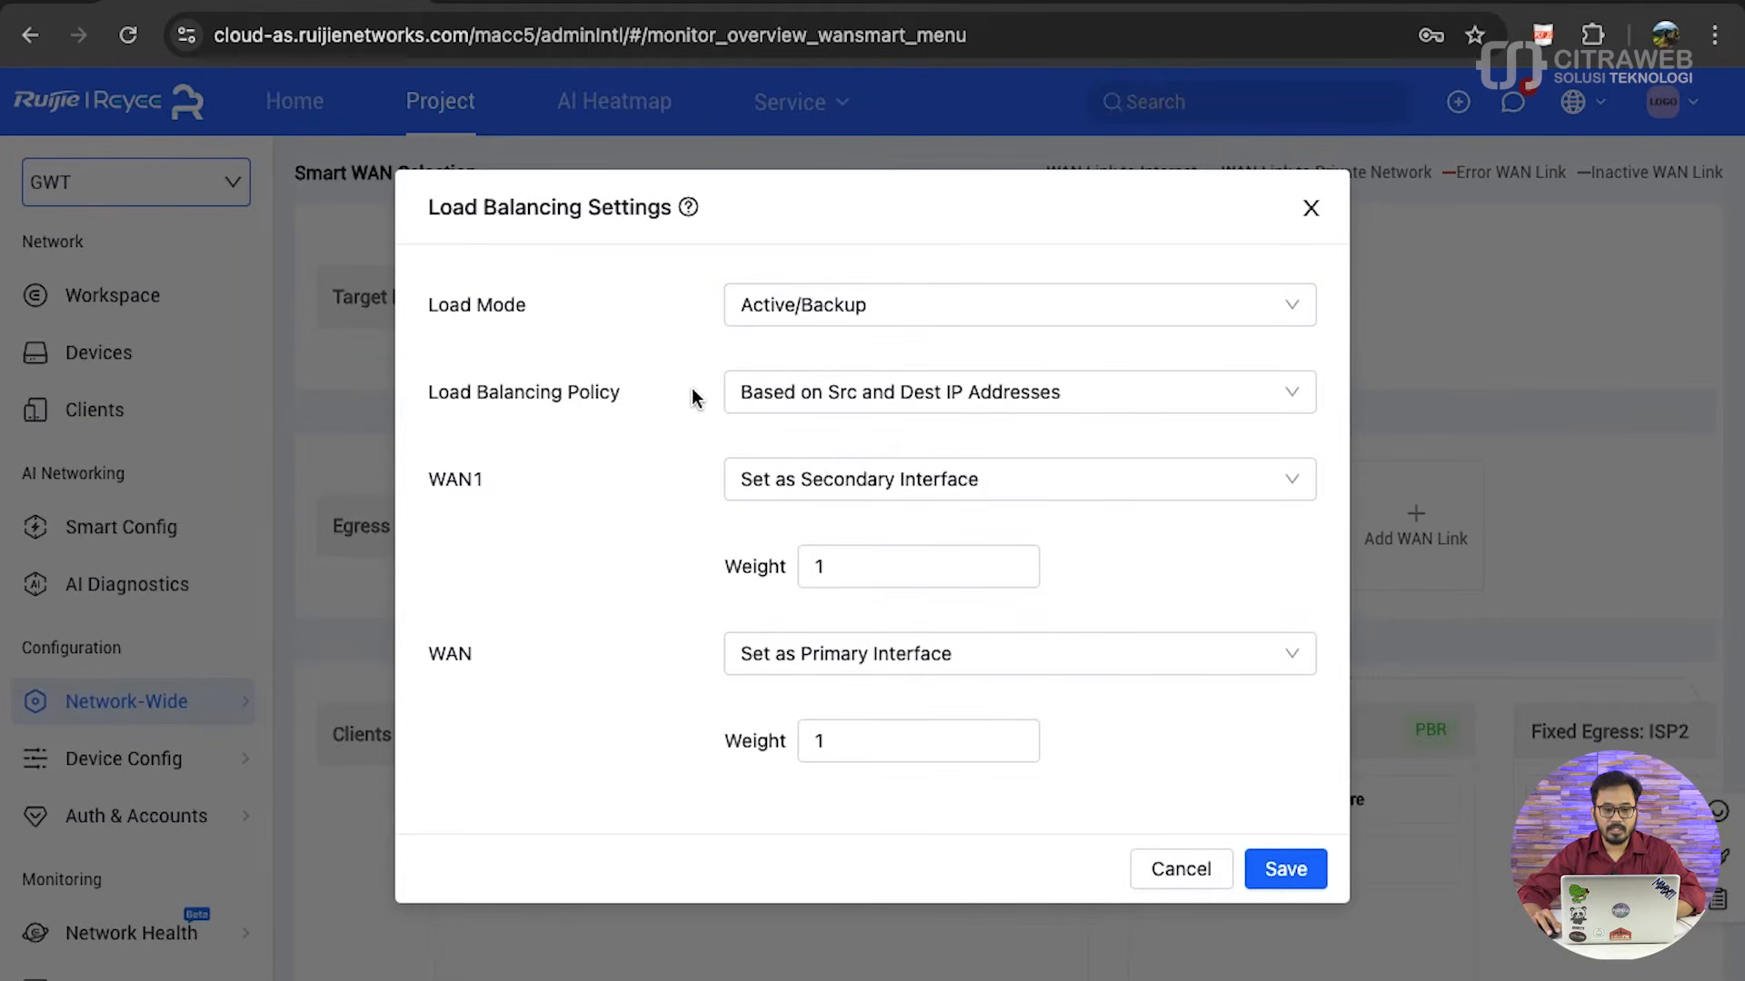
{"action": "left_click", "coordinate": [882, 394]}
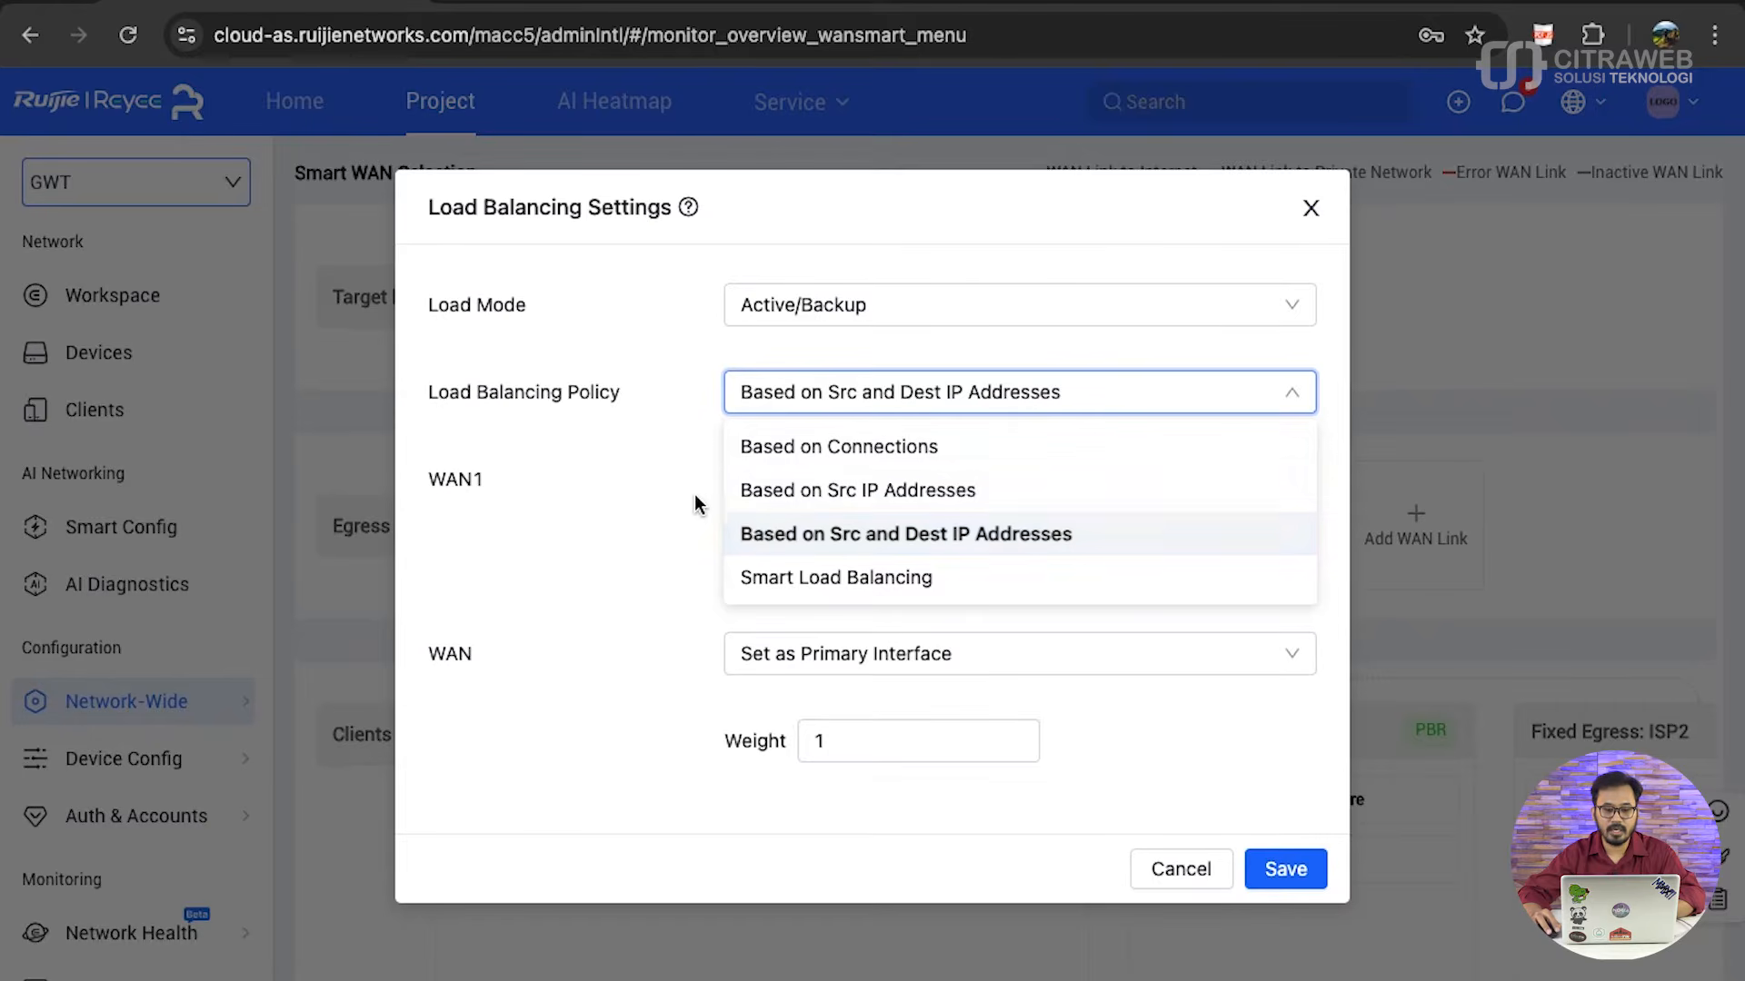
{"action": "left_click", "coordinate": [653, 447]}
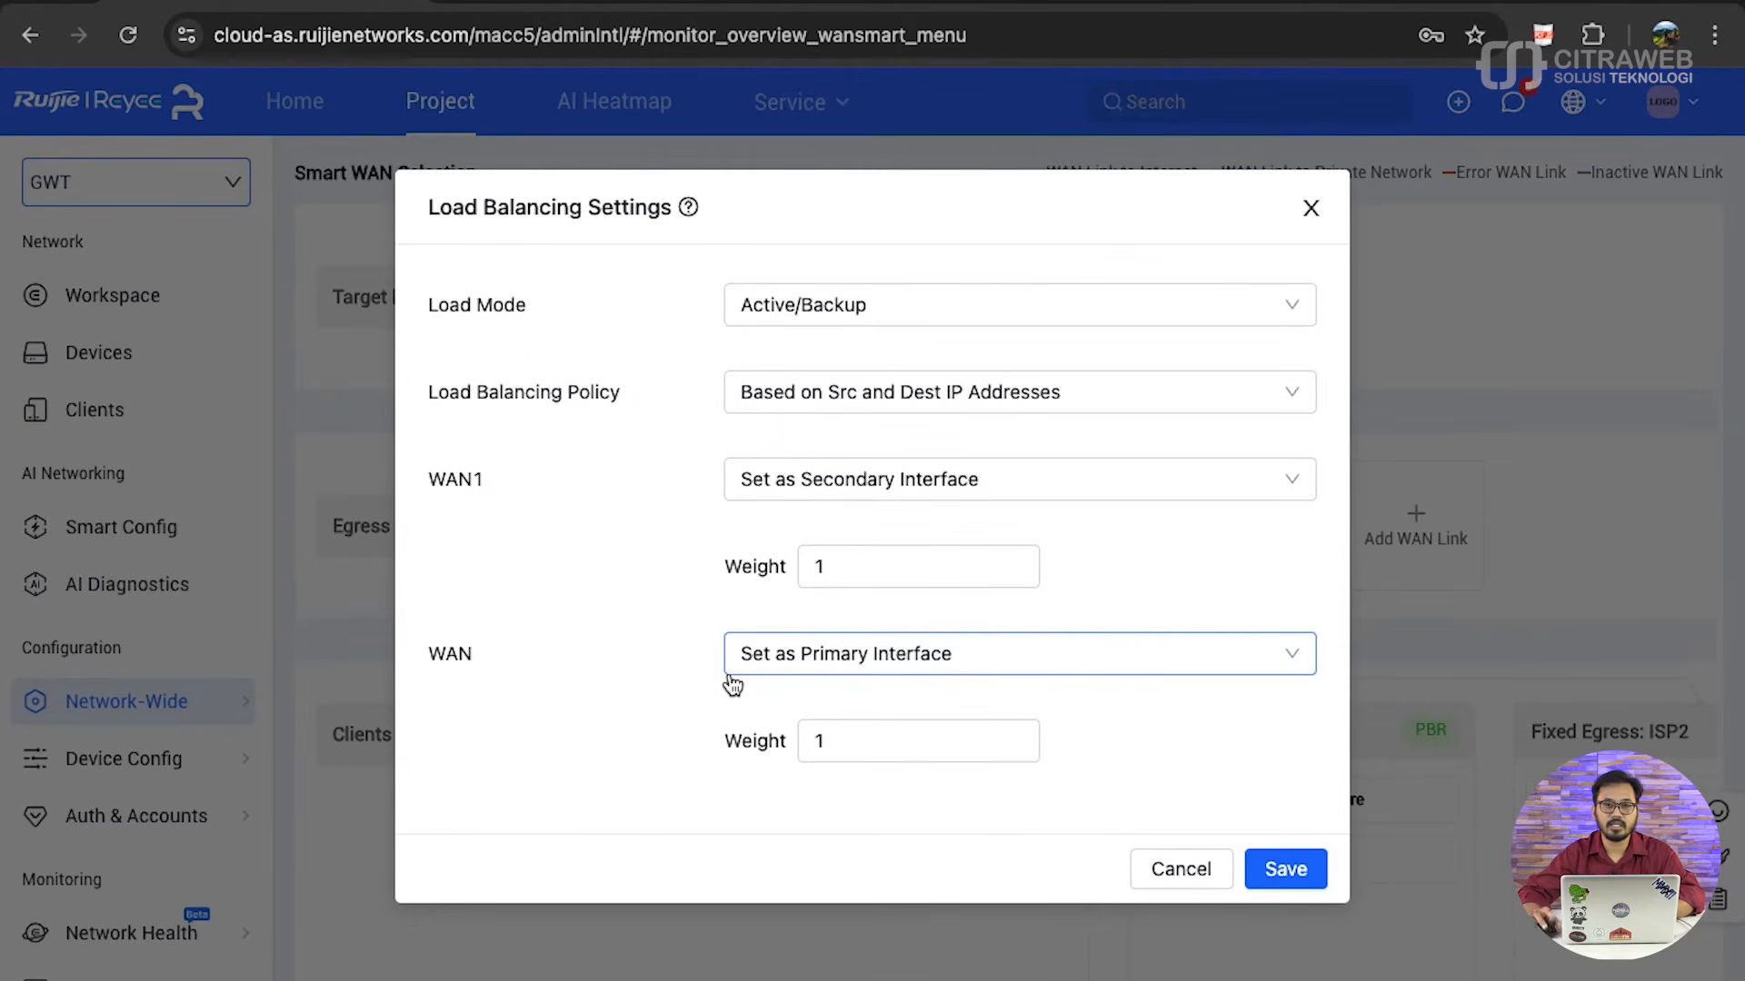
- Set WAN1 as the secondary interface in the load balancing settings
{"action": "left_click", "coordinate": [887, 480]}
{"action": "left_click", "coordinate": [872, 536]}
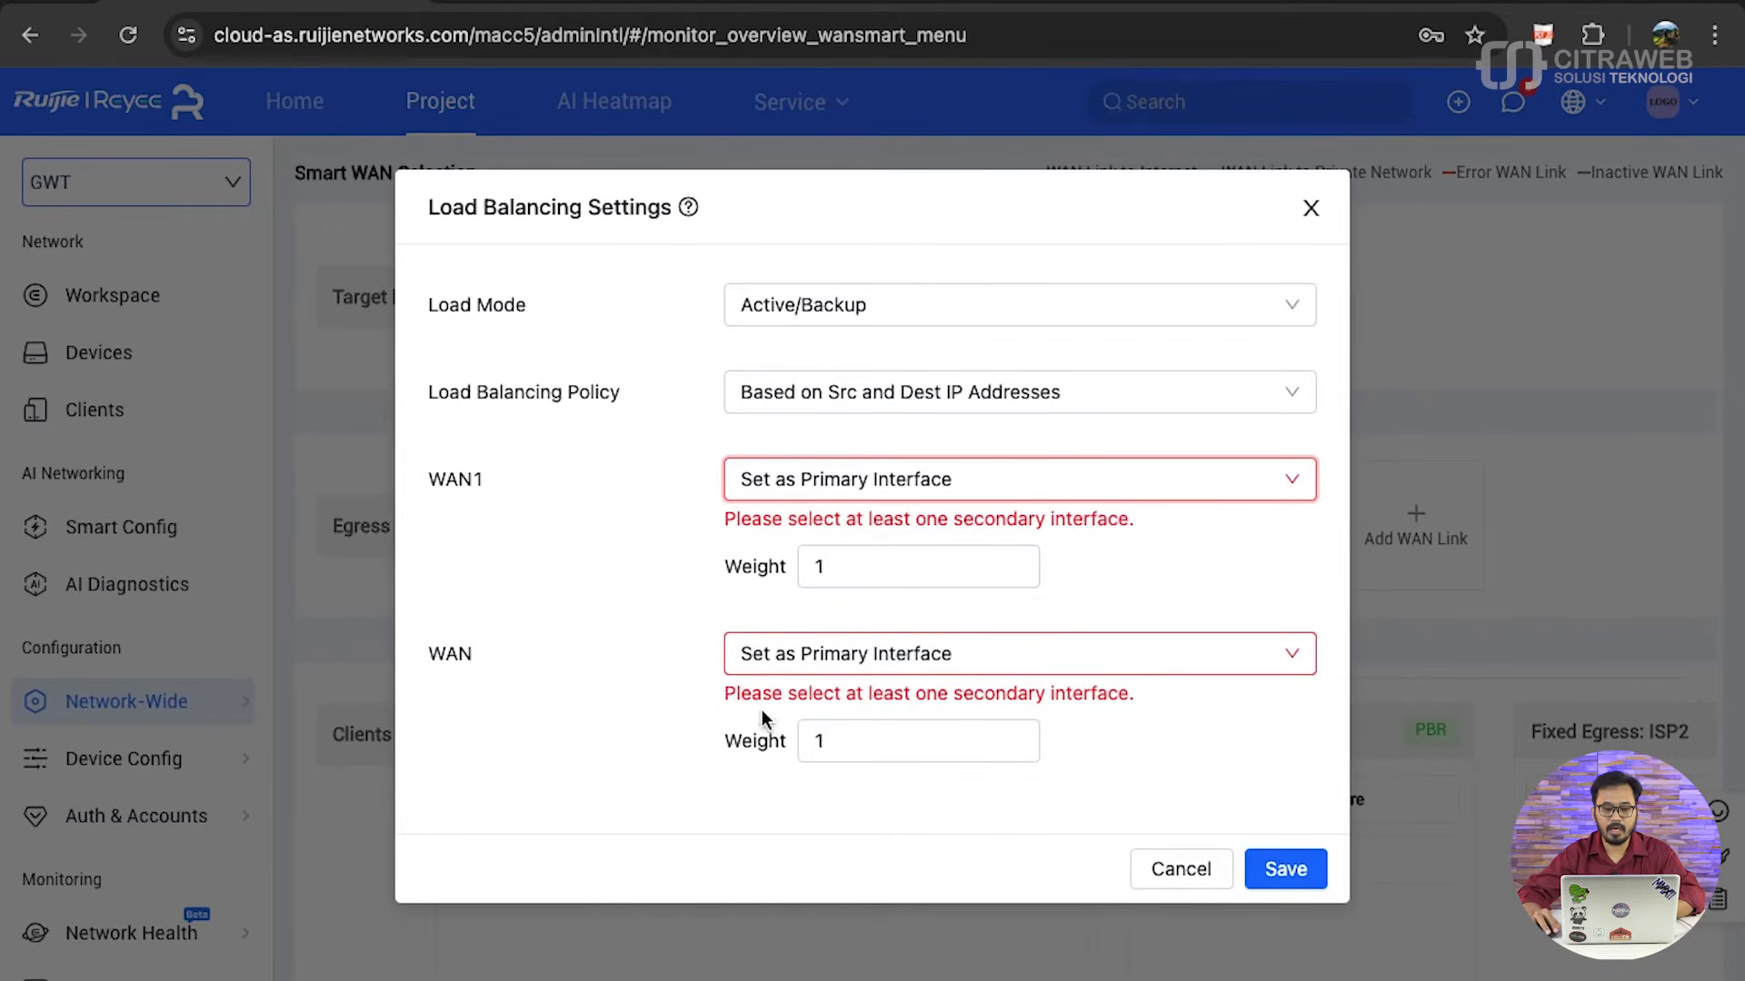
{"action": "left_click", "coordinate": [861, 495]}
{"action": "left_click", "coordinate": [863, 584]}
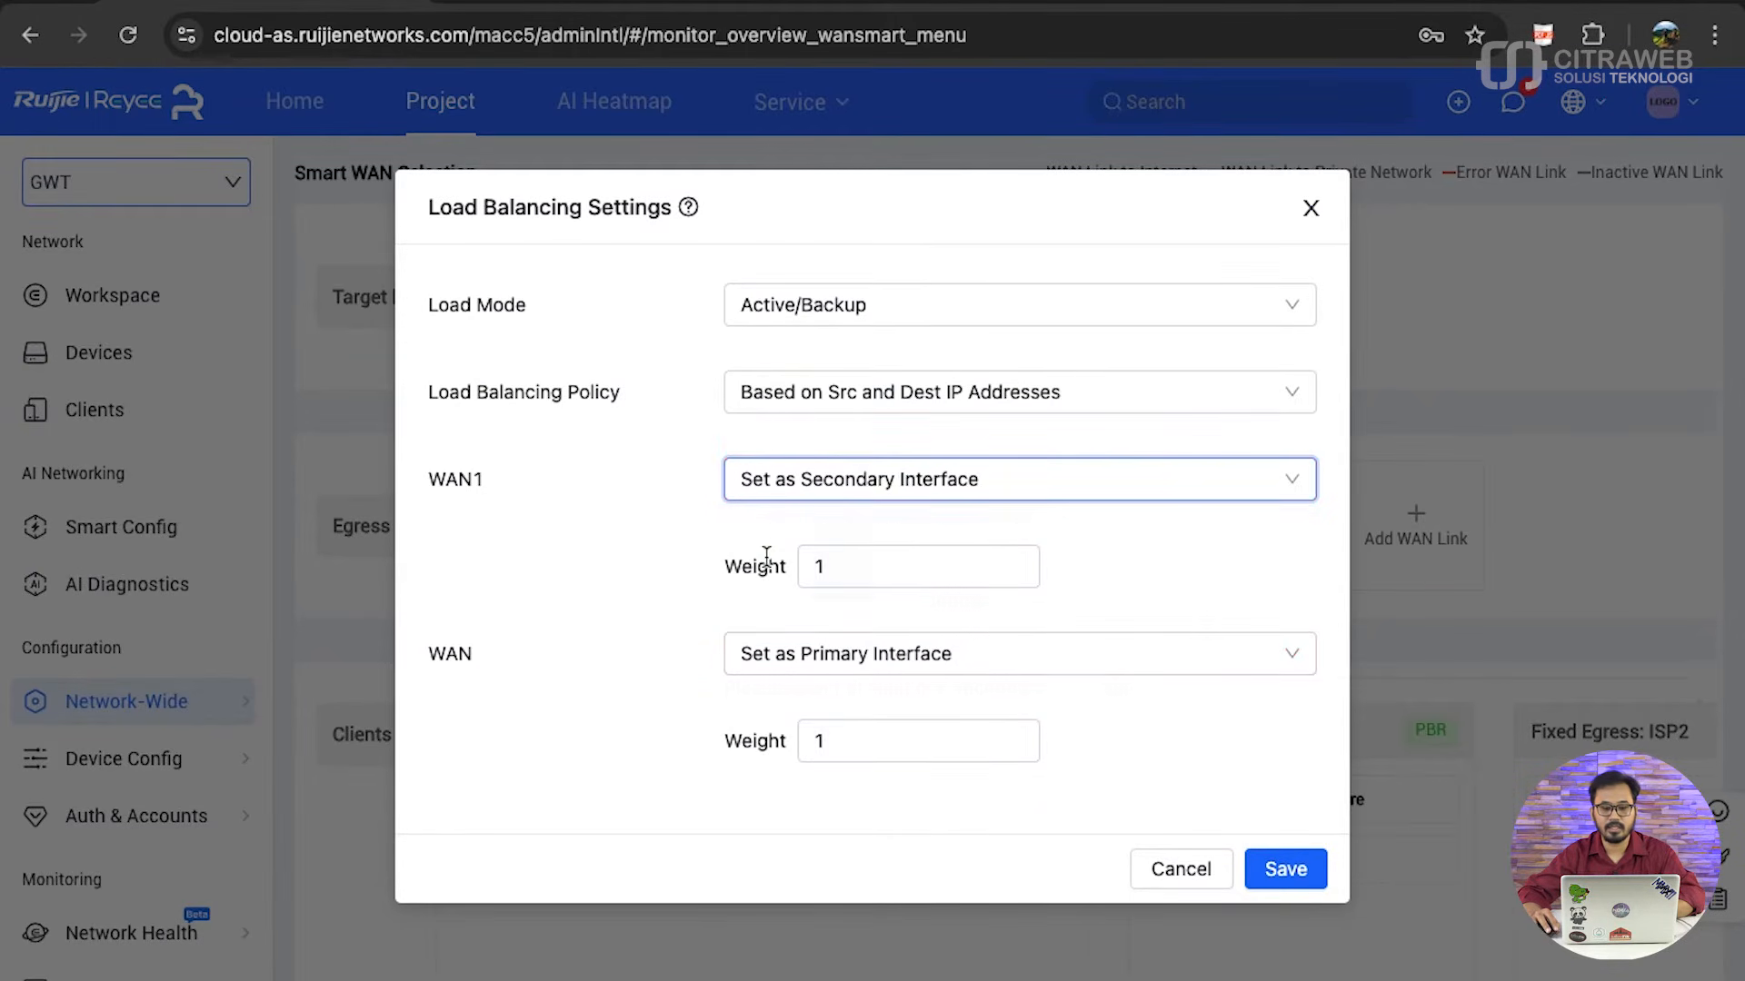
- Review the interface roles and weights of WAN1 and WAN, and save the load balancing settings
{"action": "double_click", "coordinate": [443, 491]}
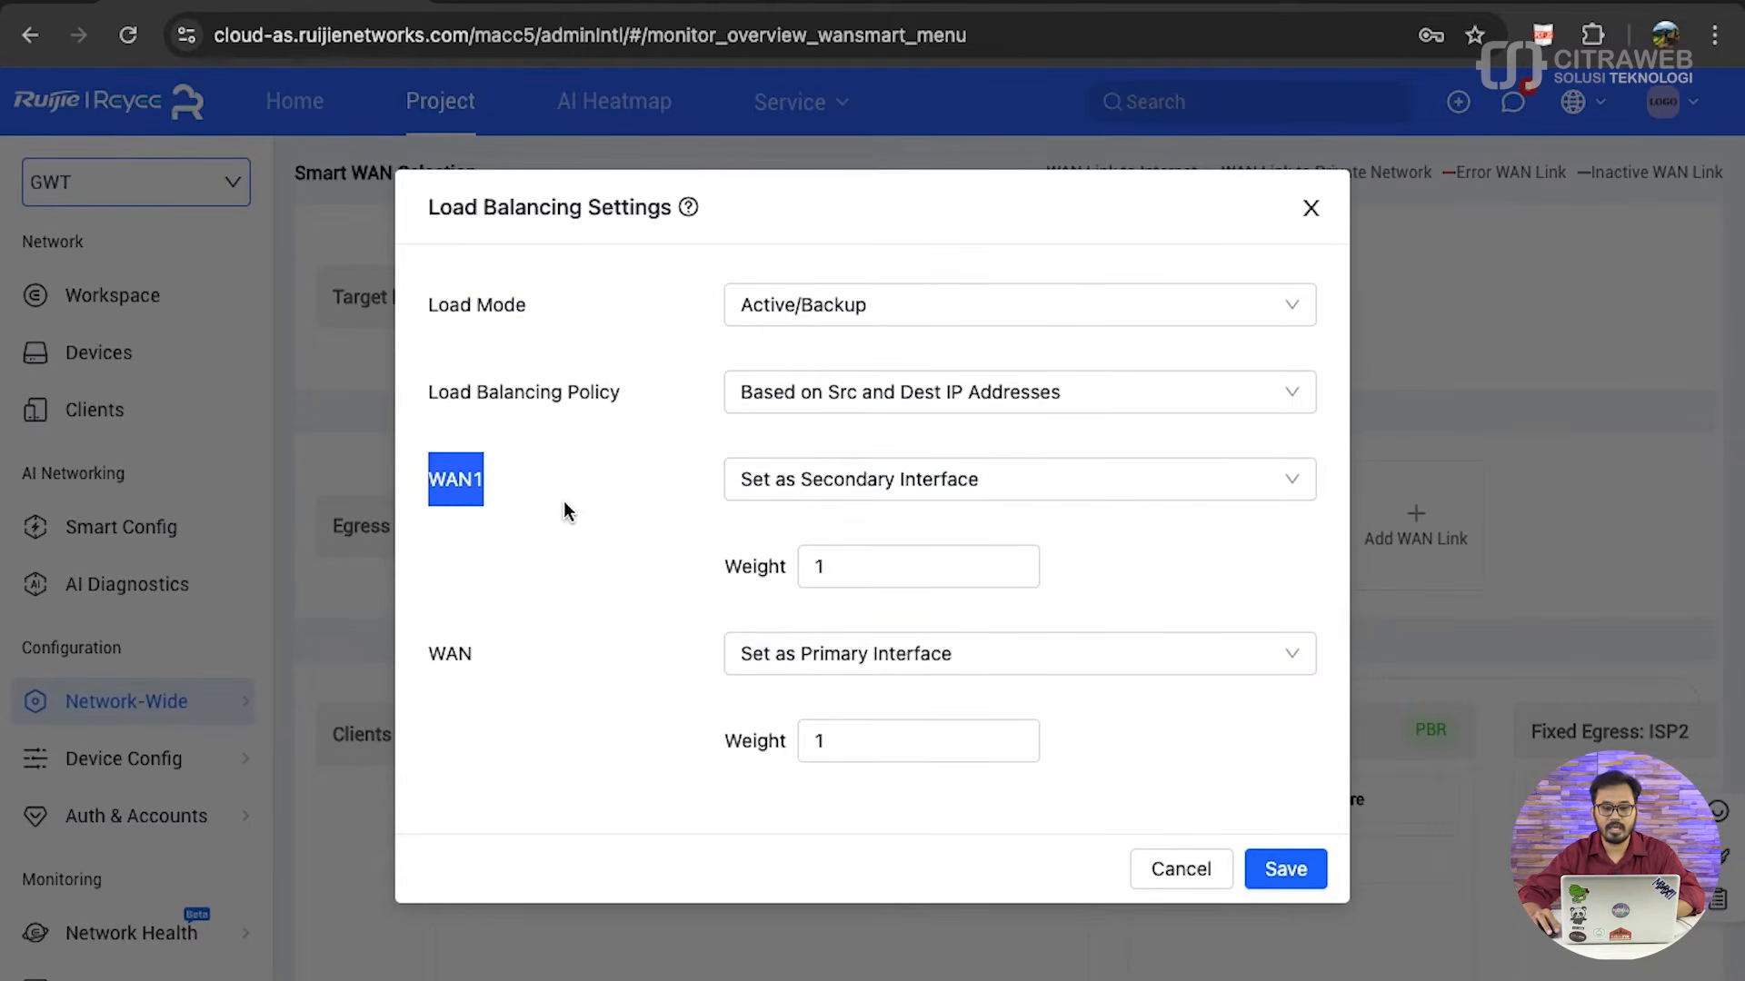
{"action": "left_click", "coordinate": [612, 505]}
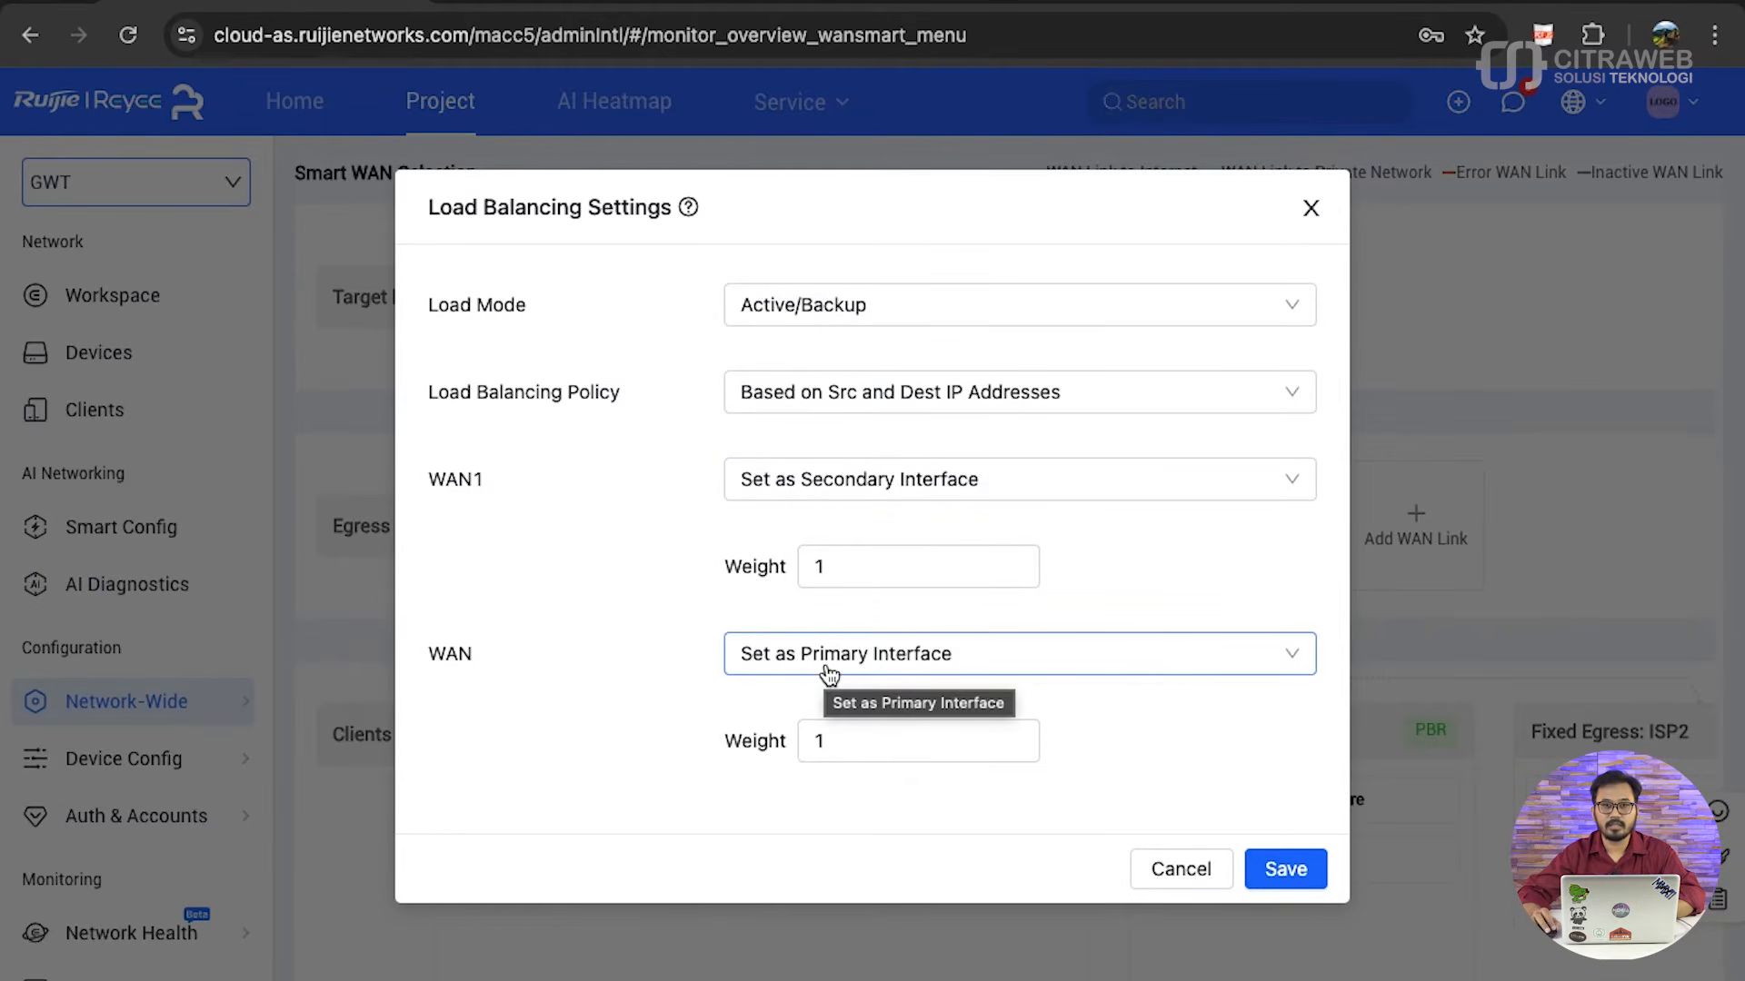
{"action": "double_click", "coordinate": [772, 566]}
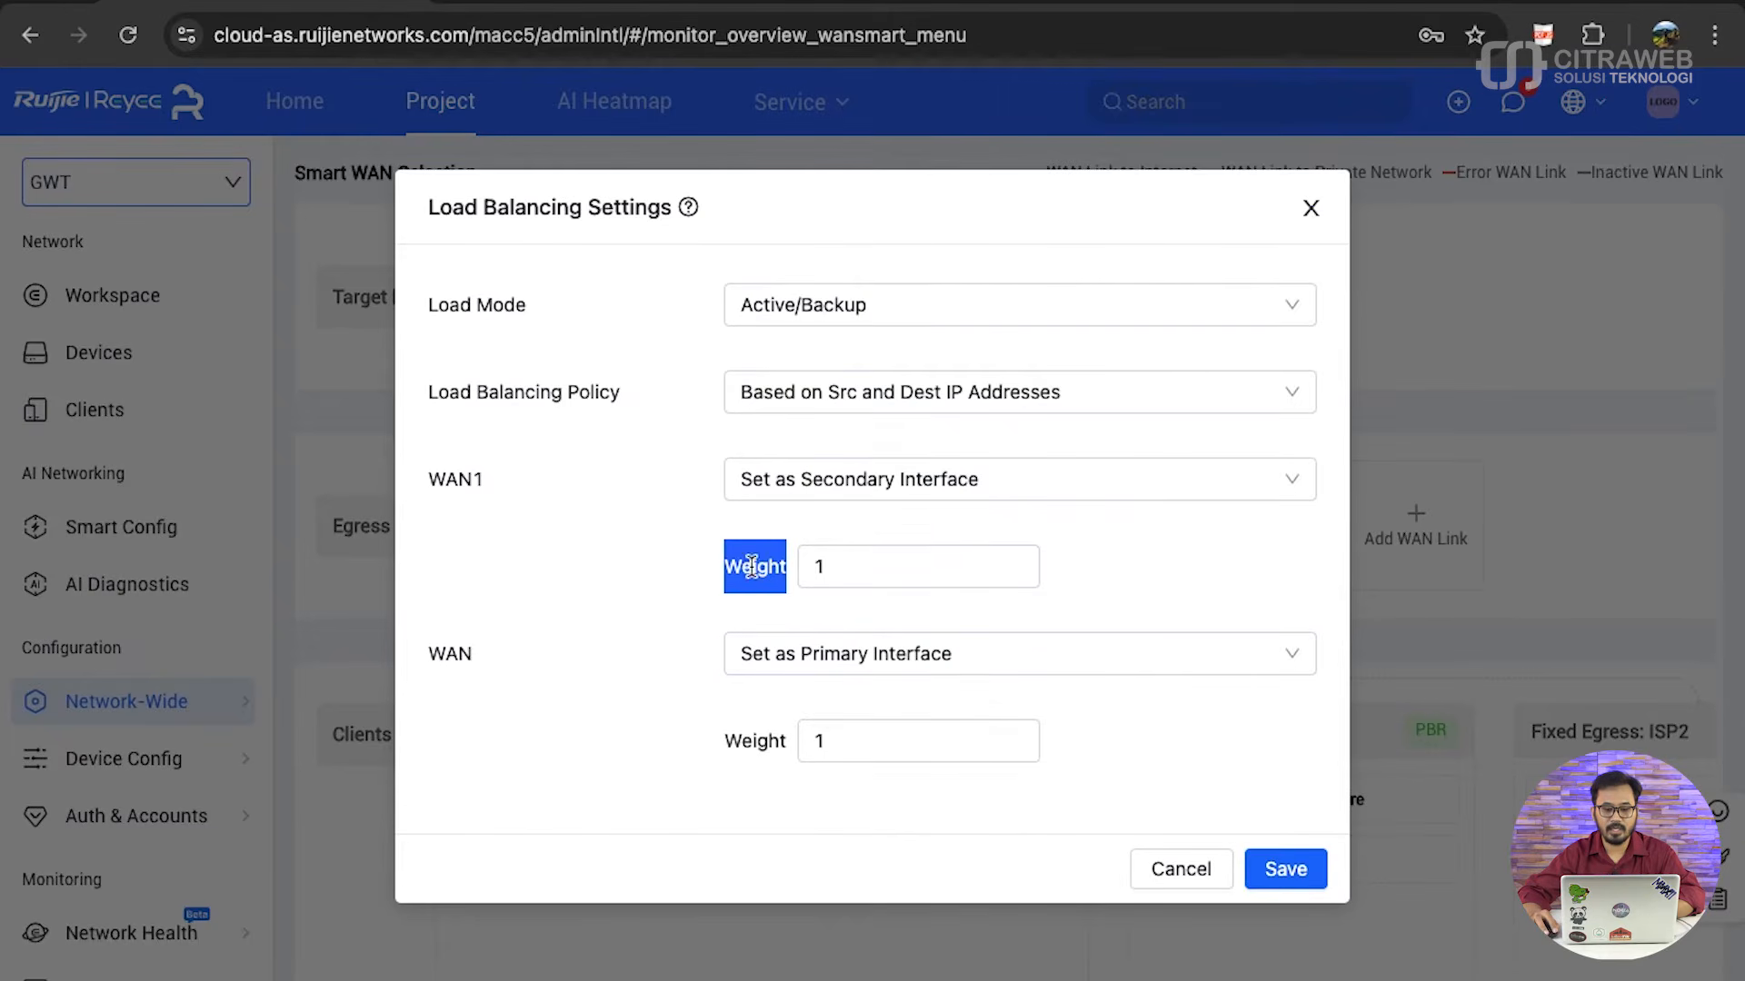
{"action": "double_click", "coordinate": [760, 737]}
{"action": "double_click", "coordinate": [768, 568]}
{"action": "left_click", "coordinate": [767, 570]}
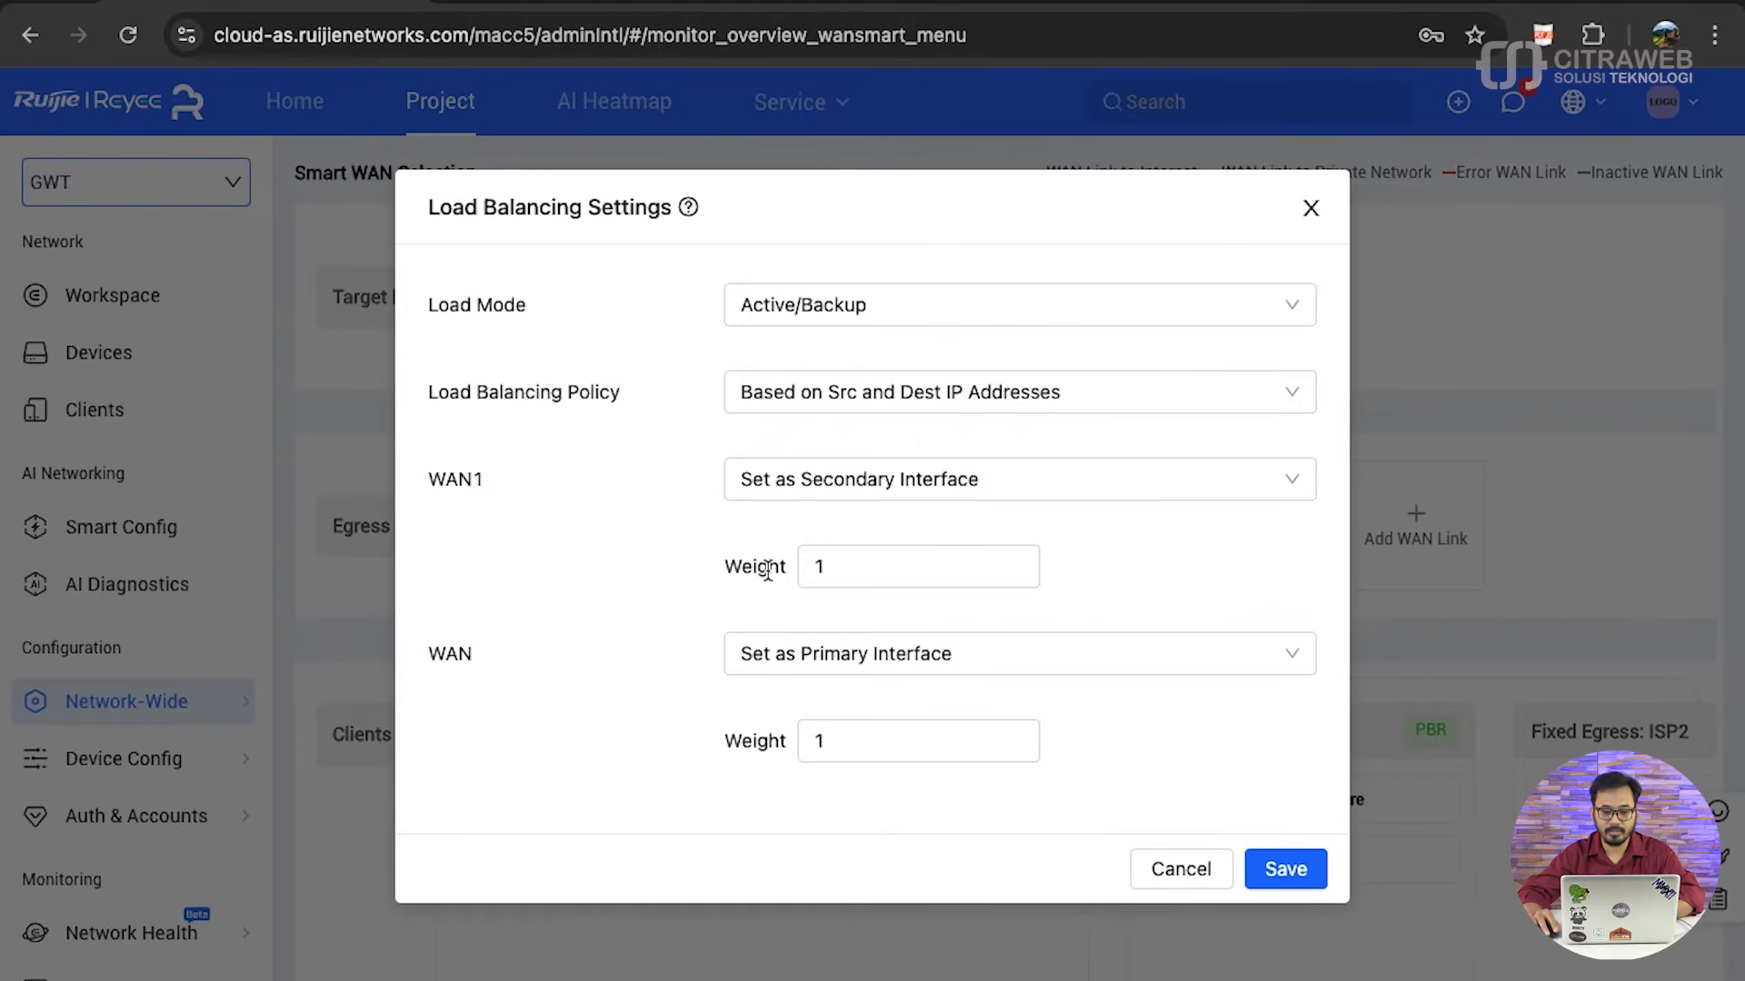
{"action": "left_click", "coordinate": [1286, 869]}
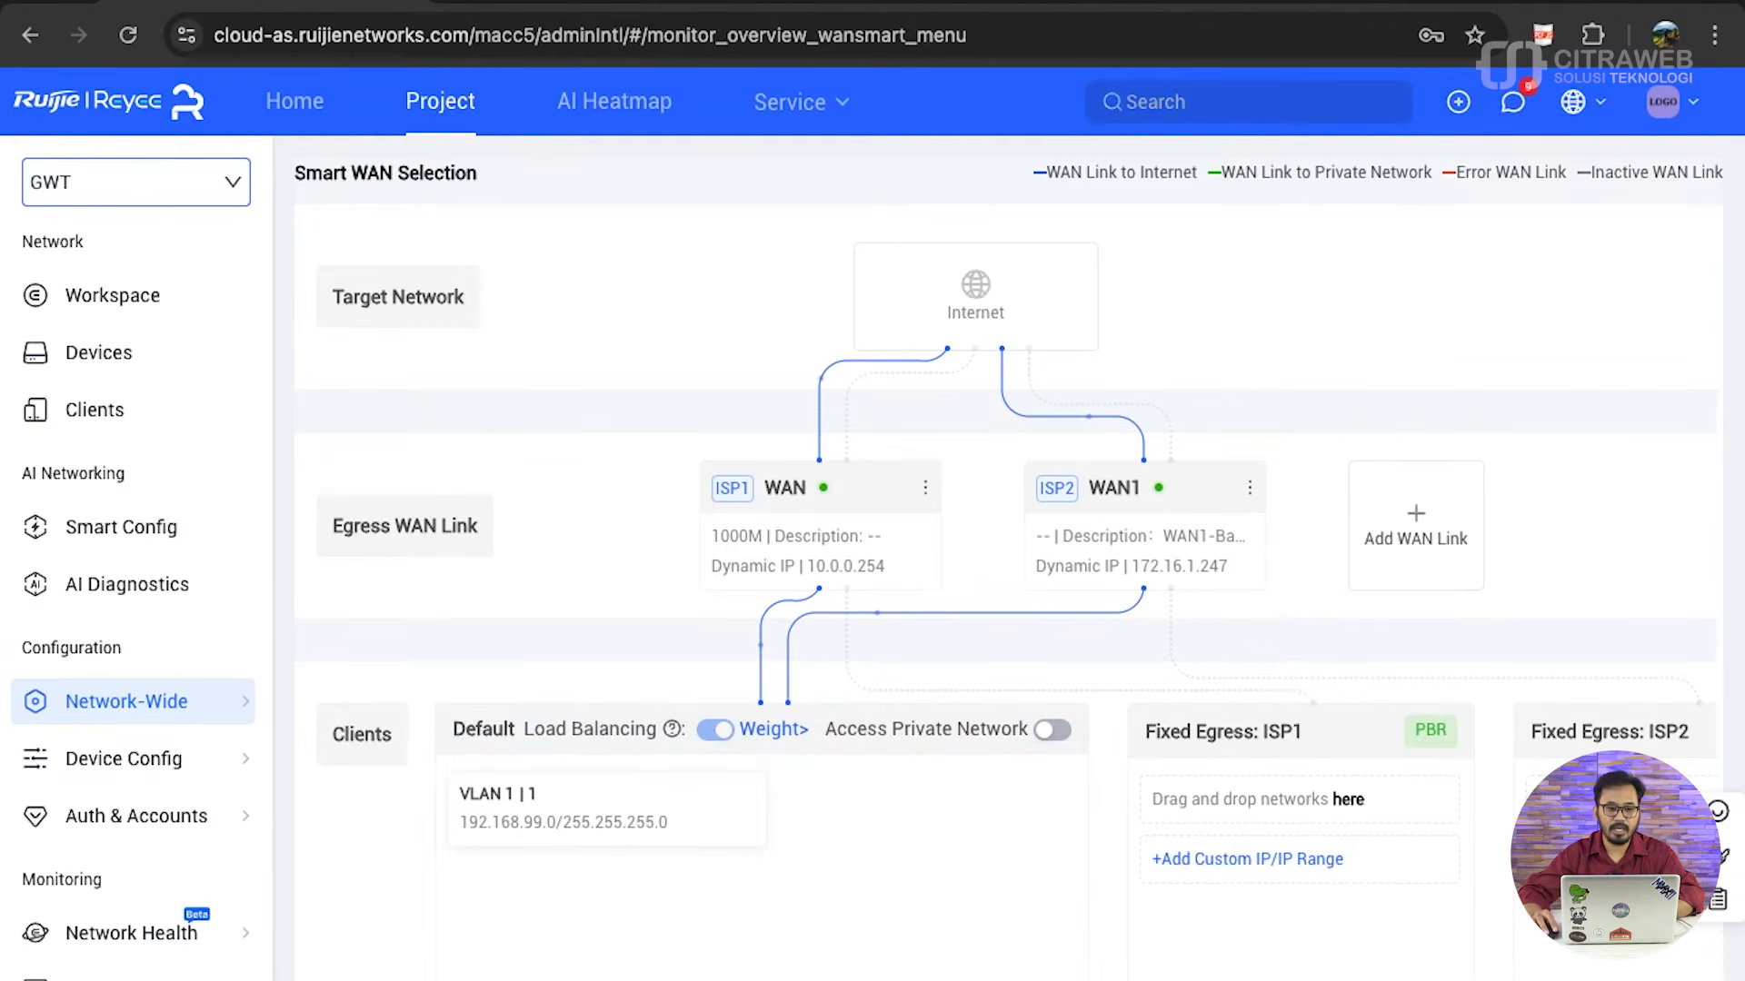
- Open the gateway's local web interface at 192.168.99.1 in a new browser tab
{"action": "key", "text": "super+t"}
{"action": "type", "text": "192"}
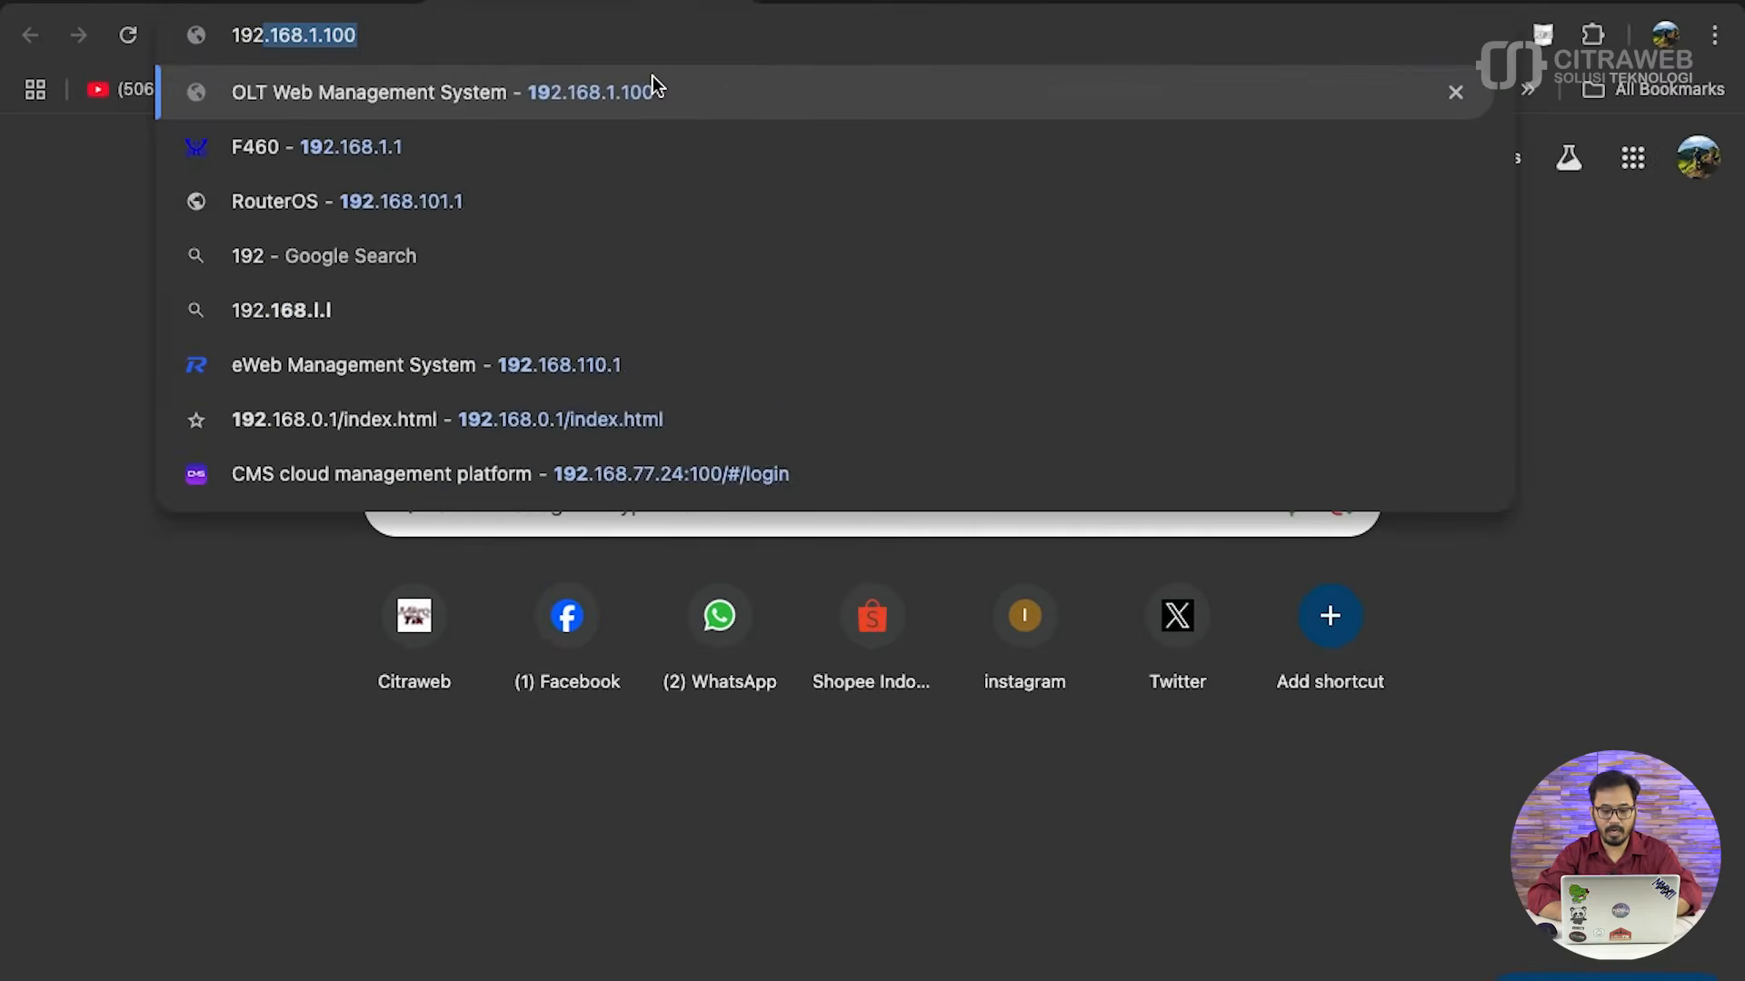
{"action": "type", "text": ".168.99.1"}
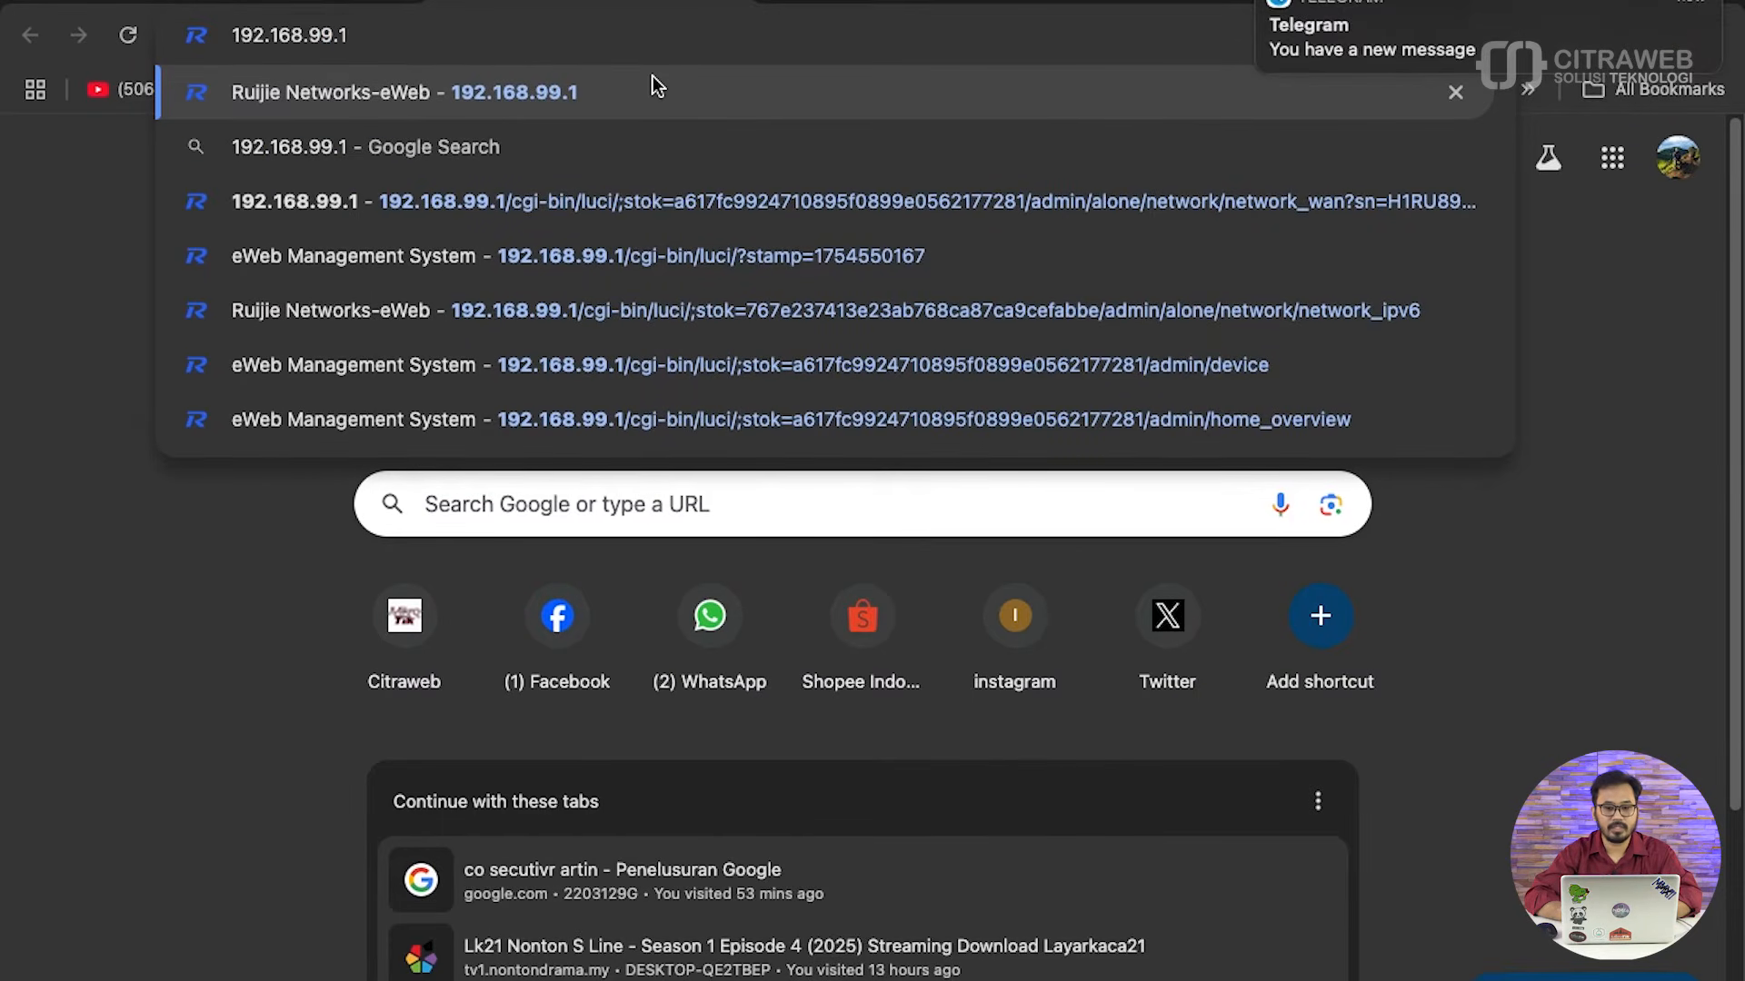
{"action": "key", "text": "Return"}
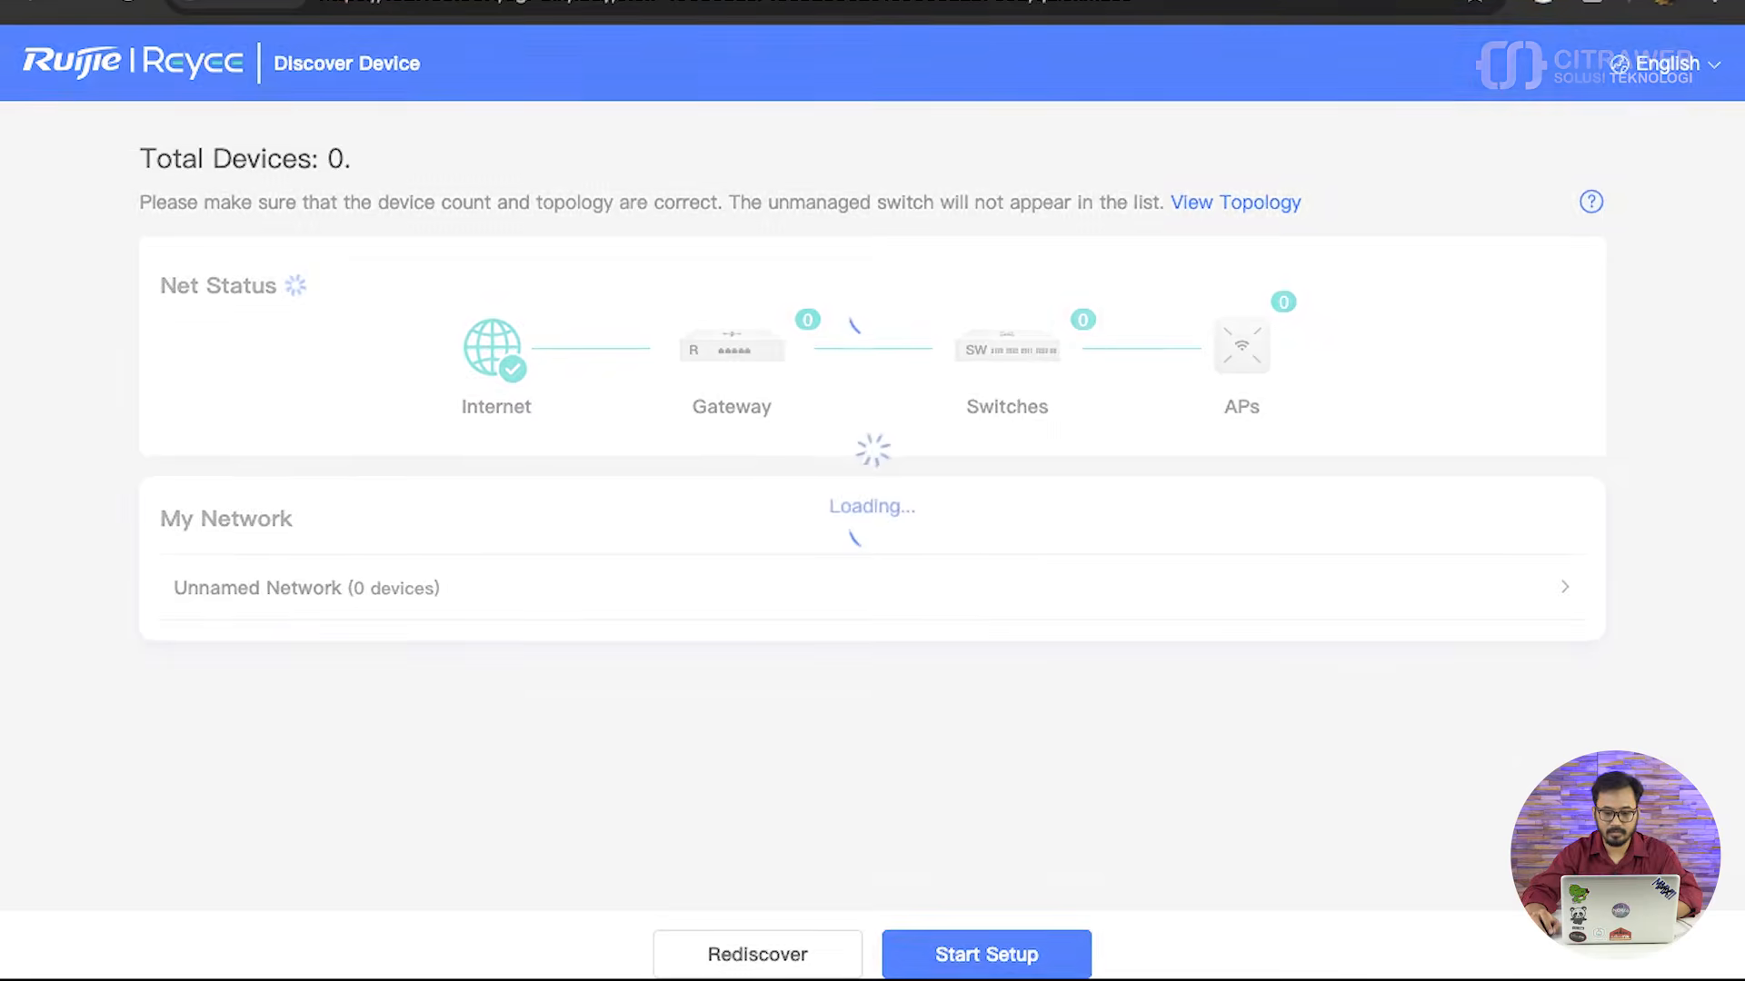
{"action": "mouse_move", "coordinate": [1141, 974]}
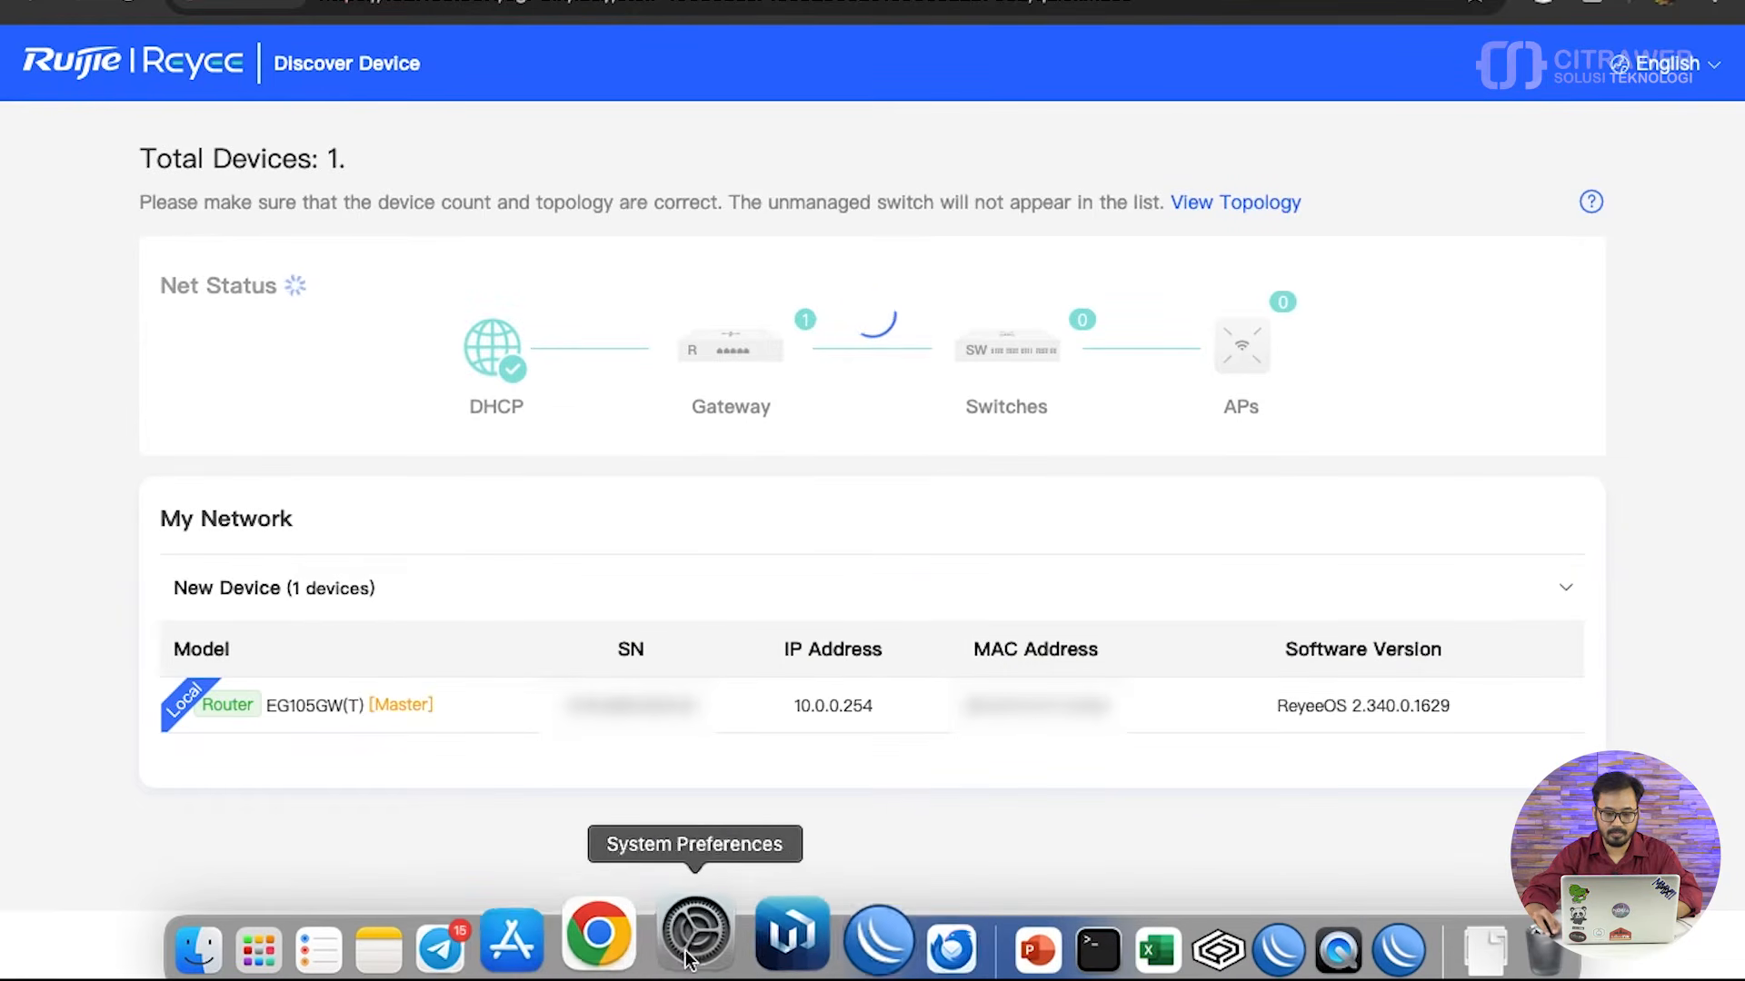
{"action": "right_click", "coordinate": [559, 901]}
{"action": "left_click", "coordinate": [565, 828]}
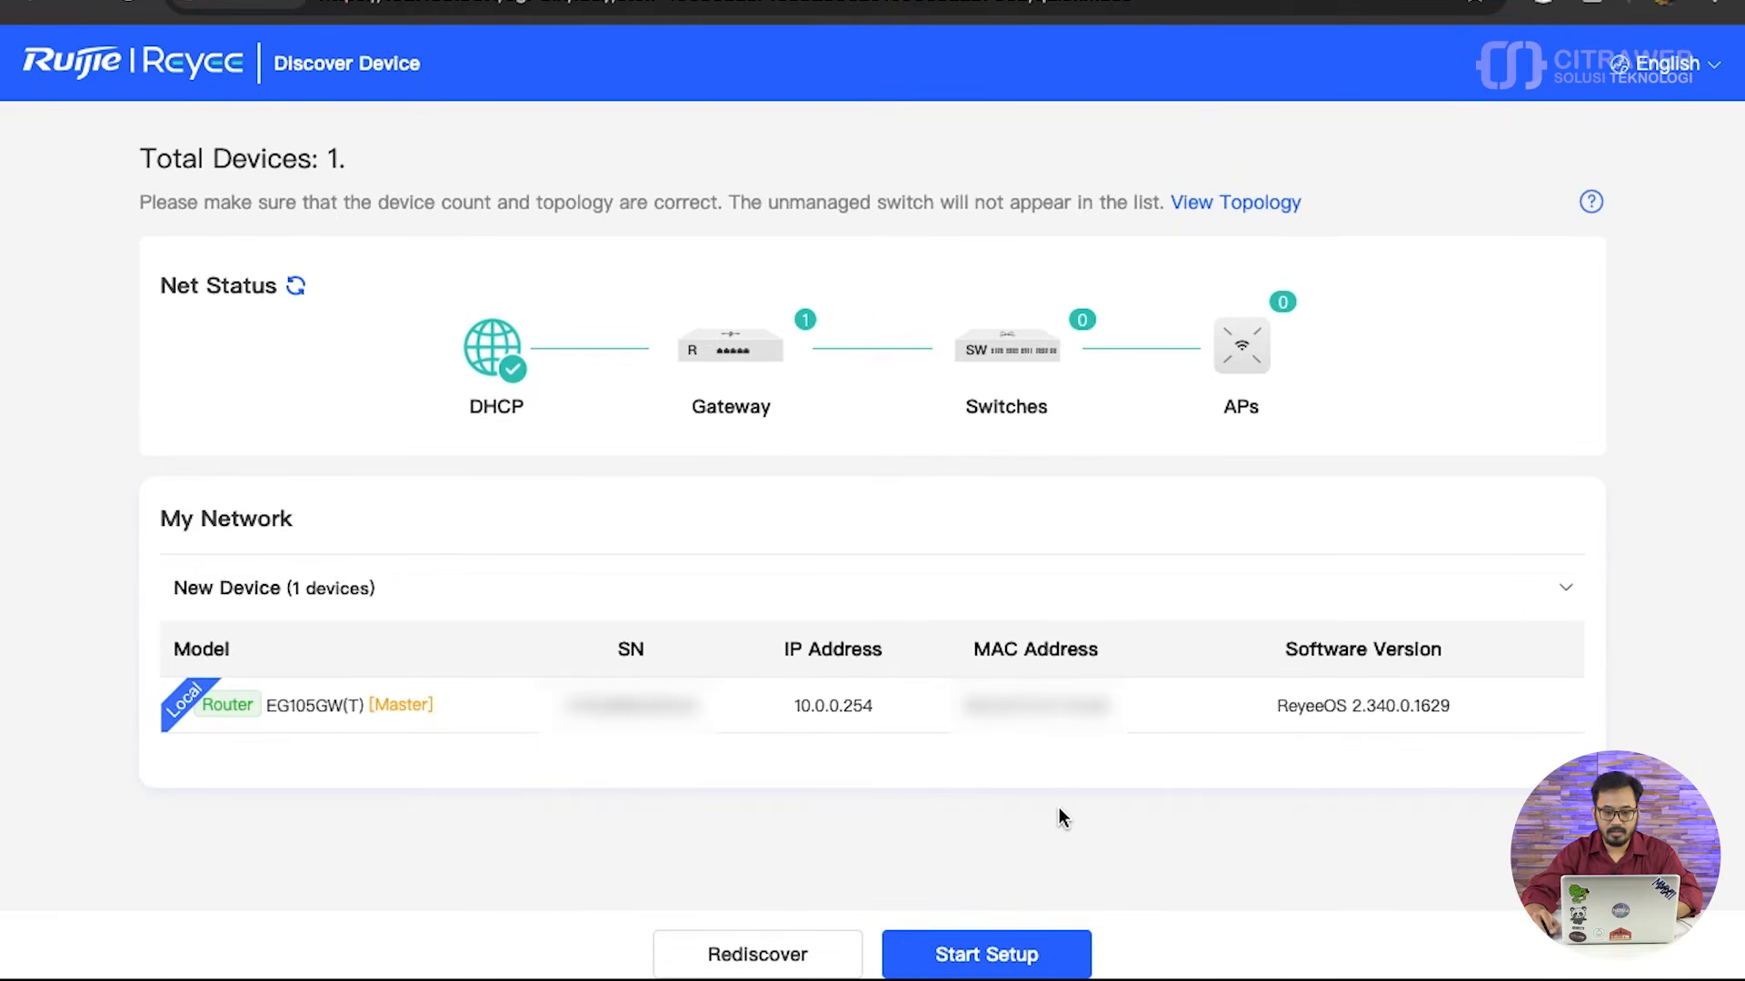
- Start the gateway setup, set the SSID to GWT-TEST in the internet plan, and proceed to the project settings
{"action": "left_click", "coordinate": [954, 963]}
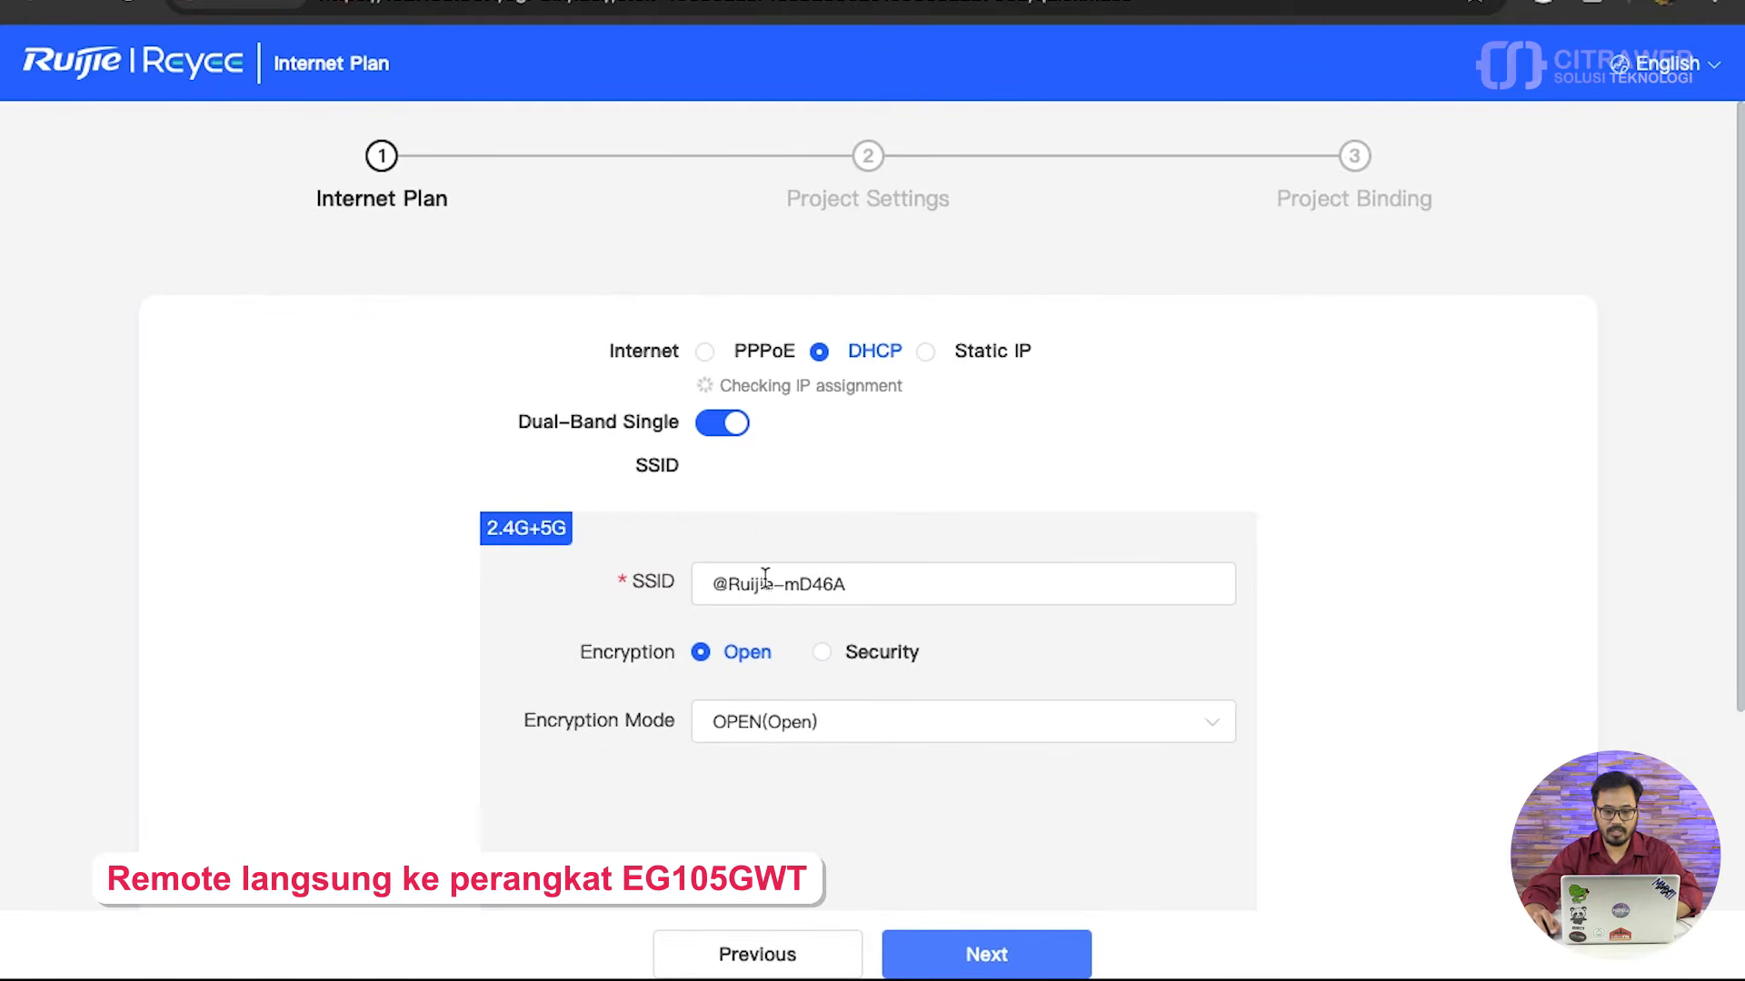
{"action": "left_click", "coordinate": [800, 565]}
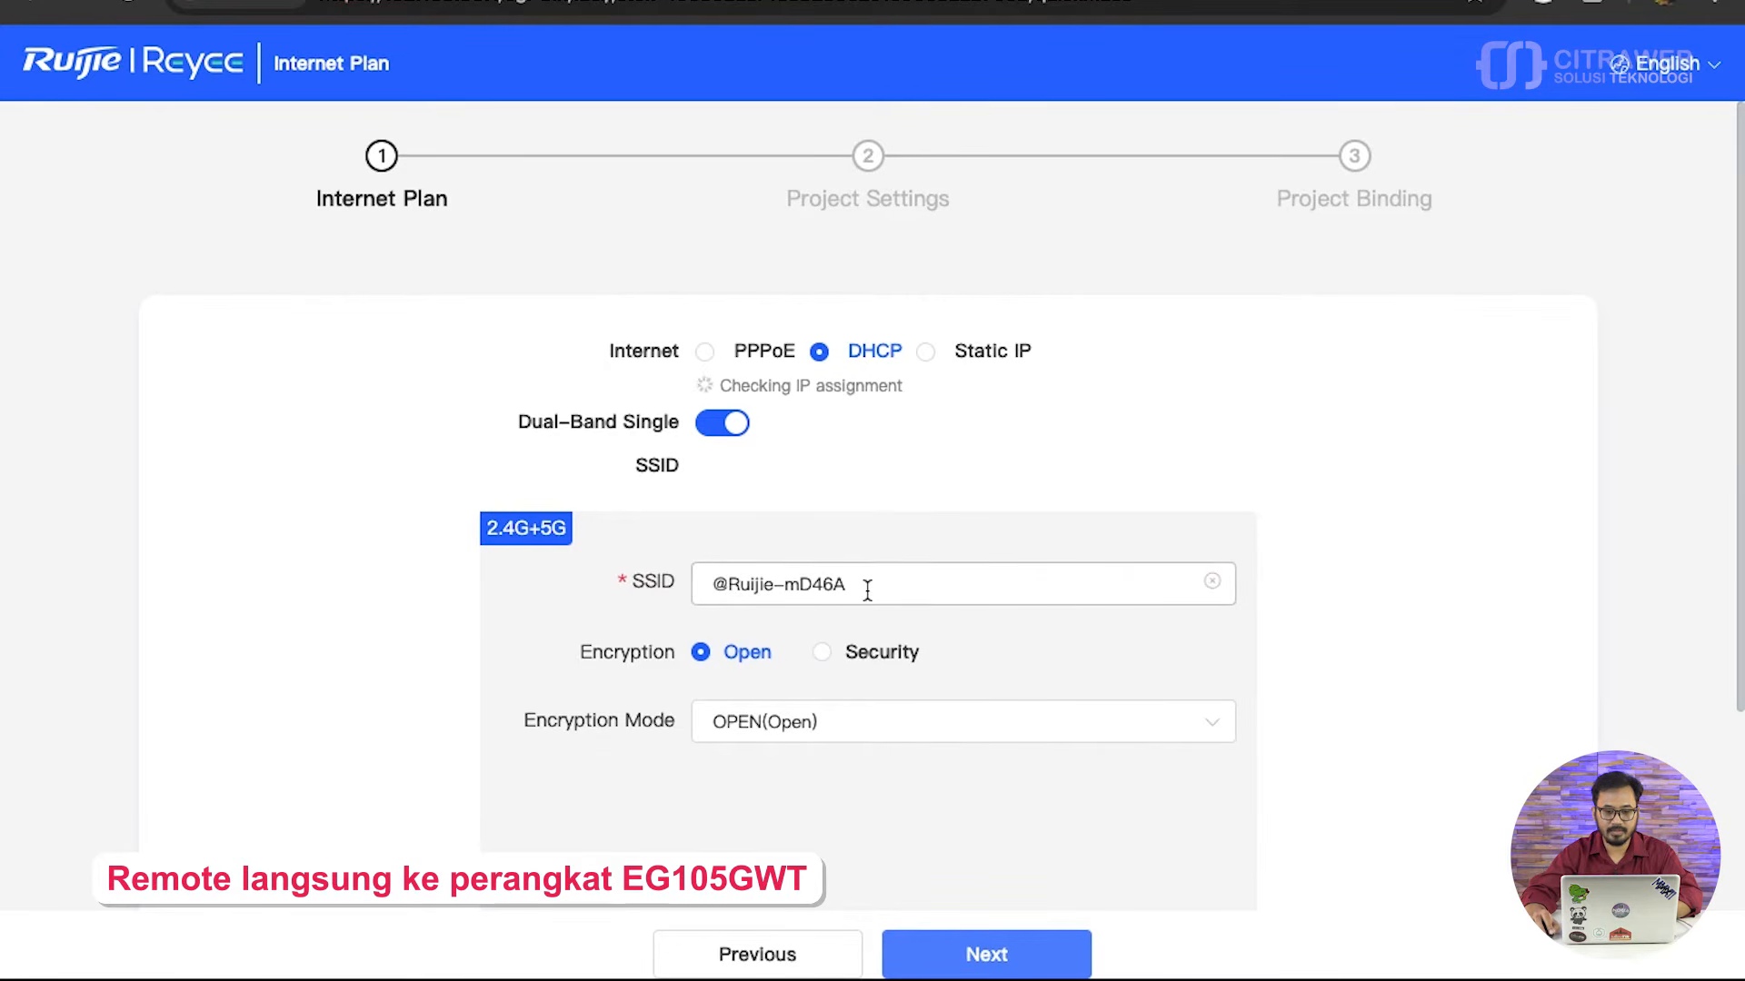
{"action": "left_click_drag", "start_coordinate": [865, 593], "coordinate": [636, 595]}
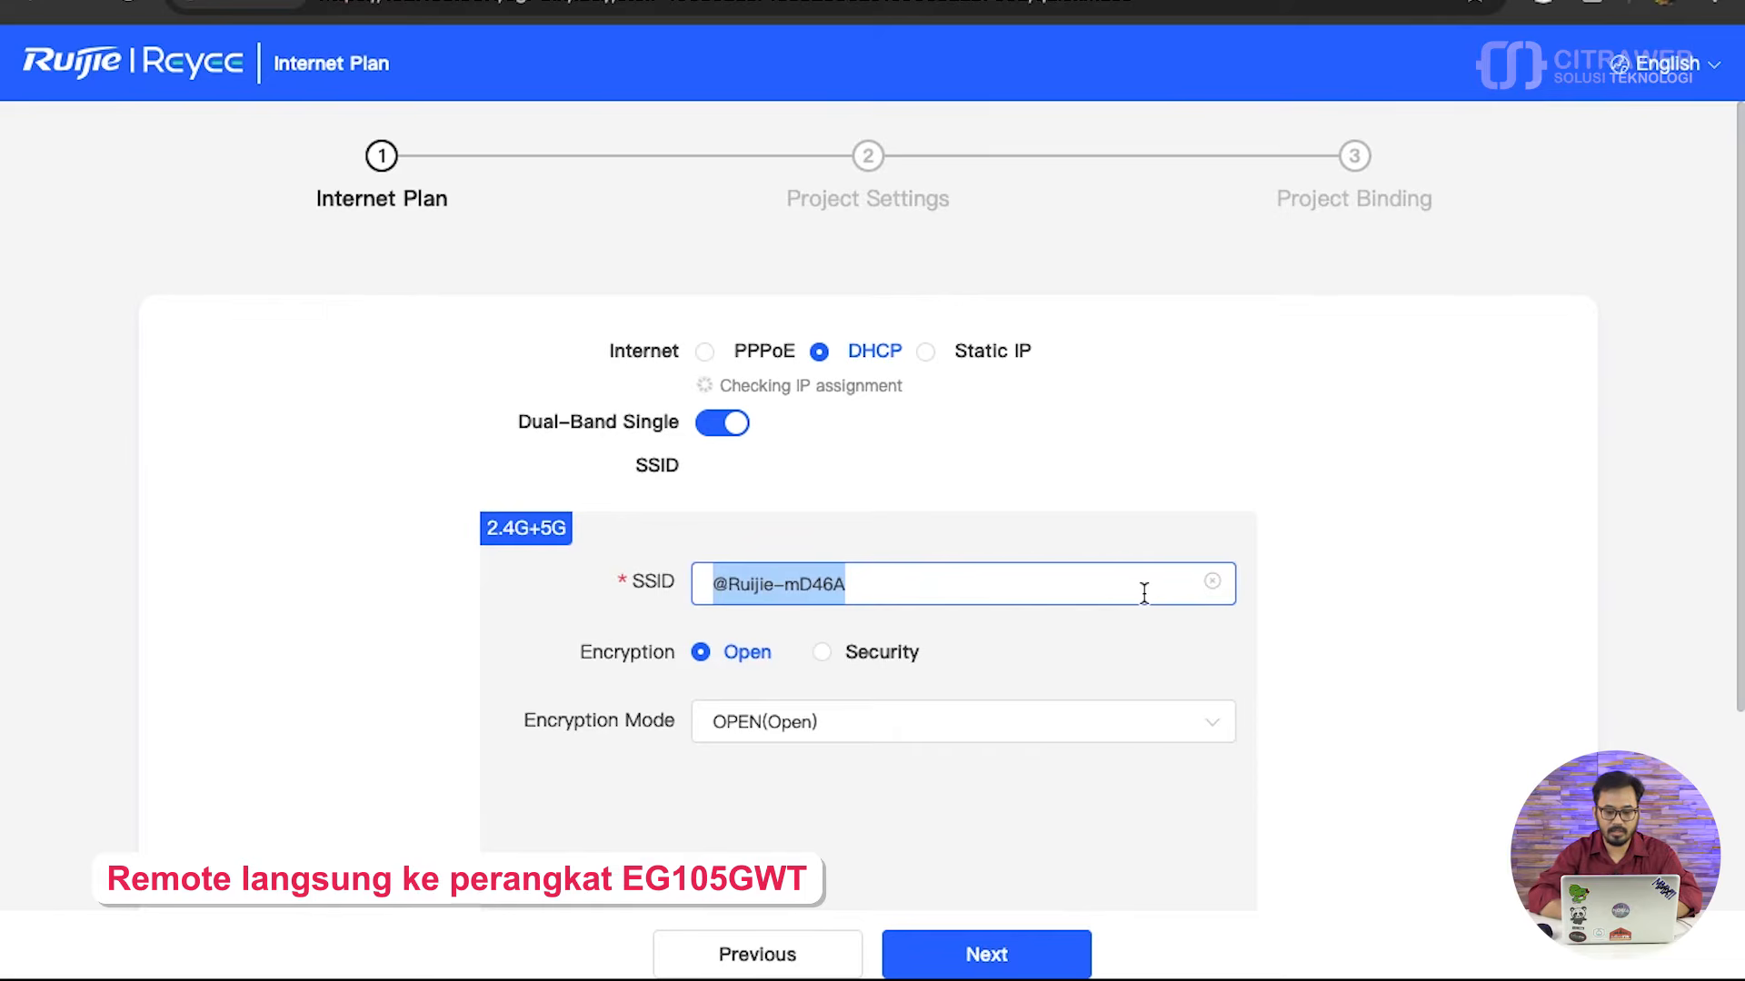
{"action": "type", "text": "GWt"}
{"action": "key", "text": "BackSpace"}
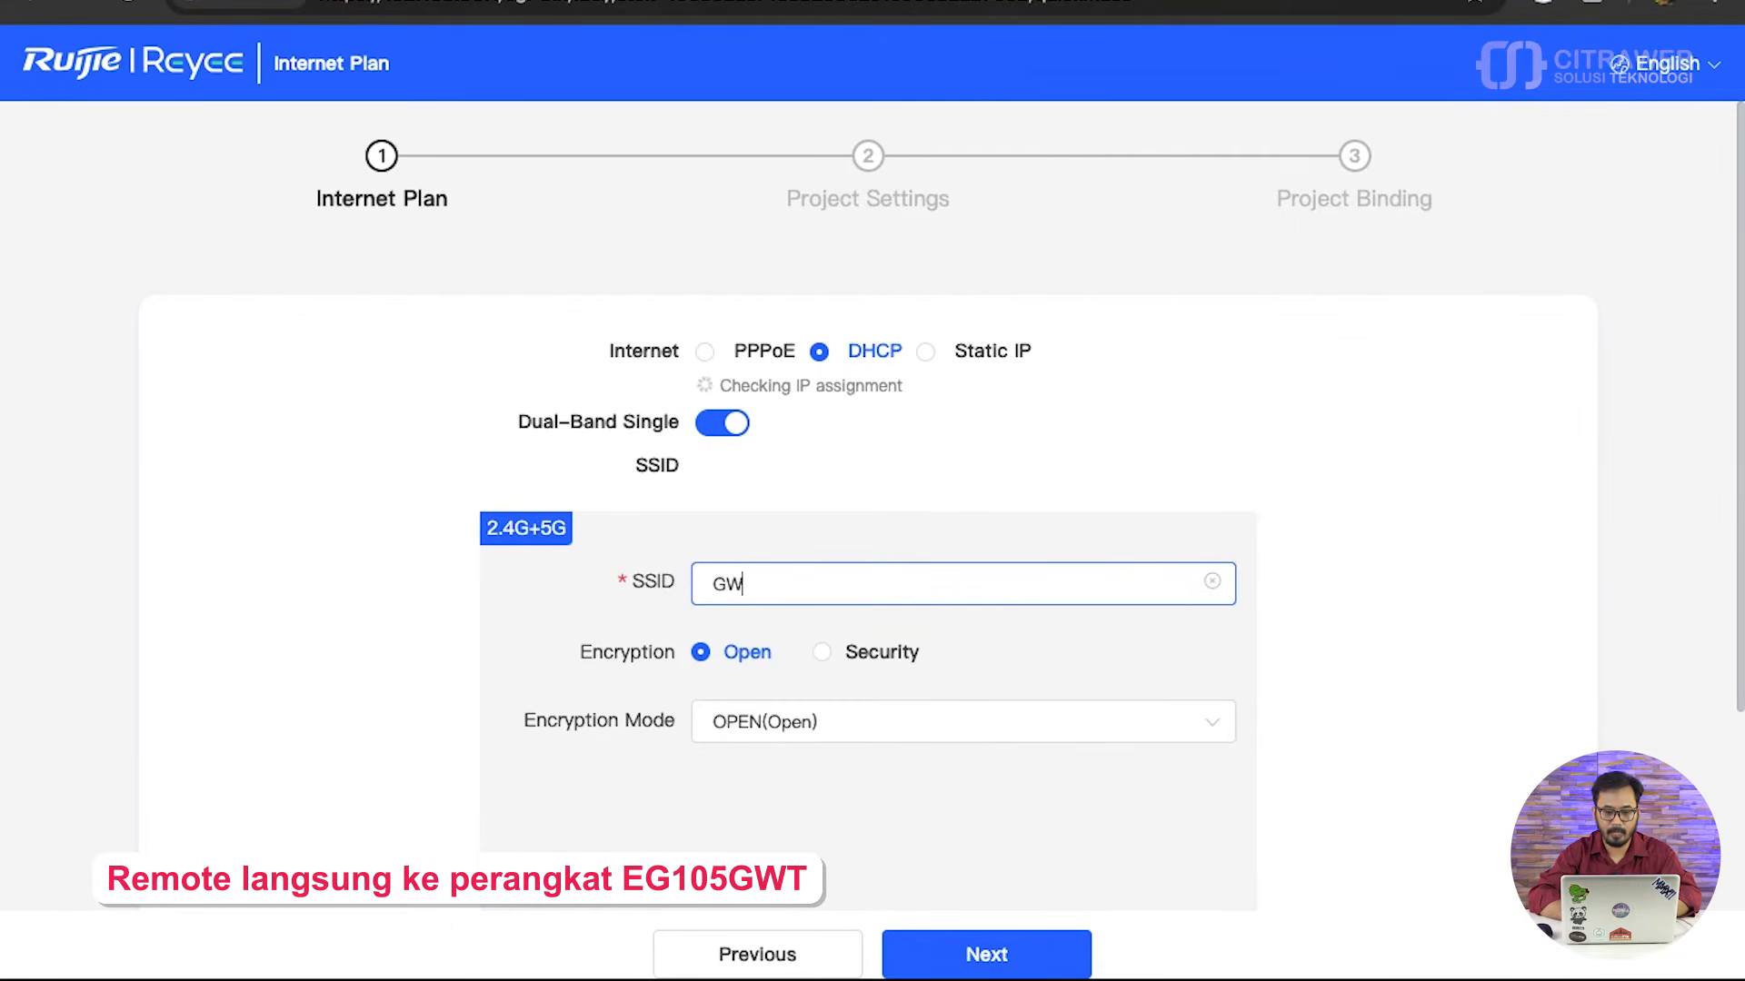
{"action": "type", "text": "T-TEST"}
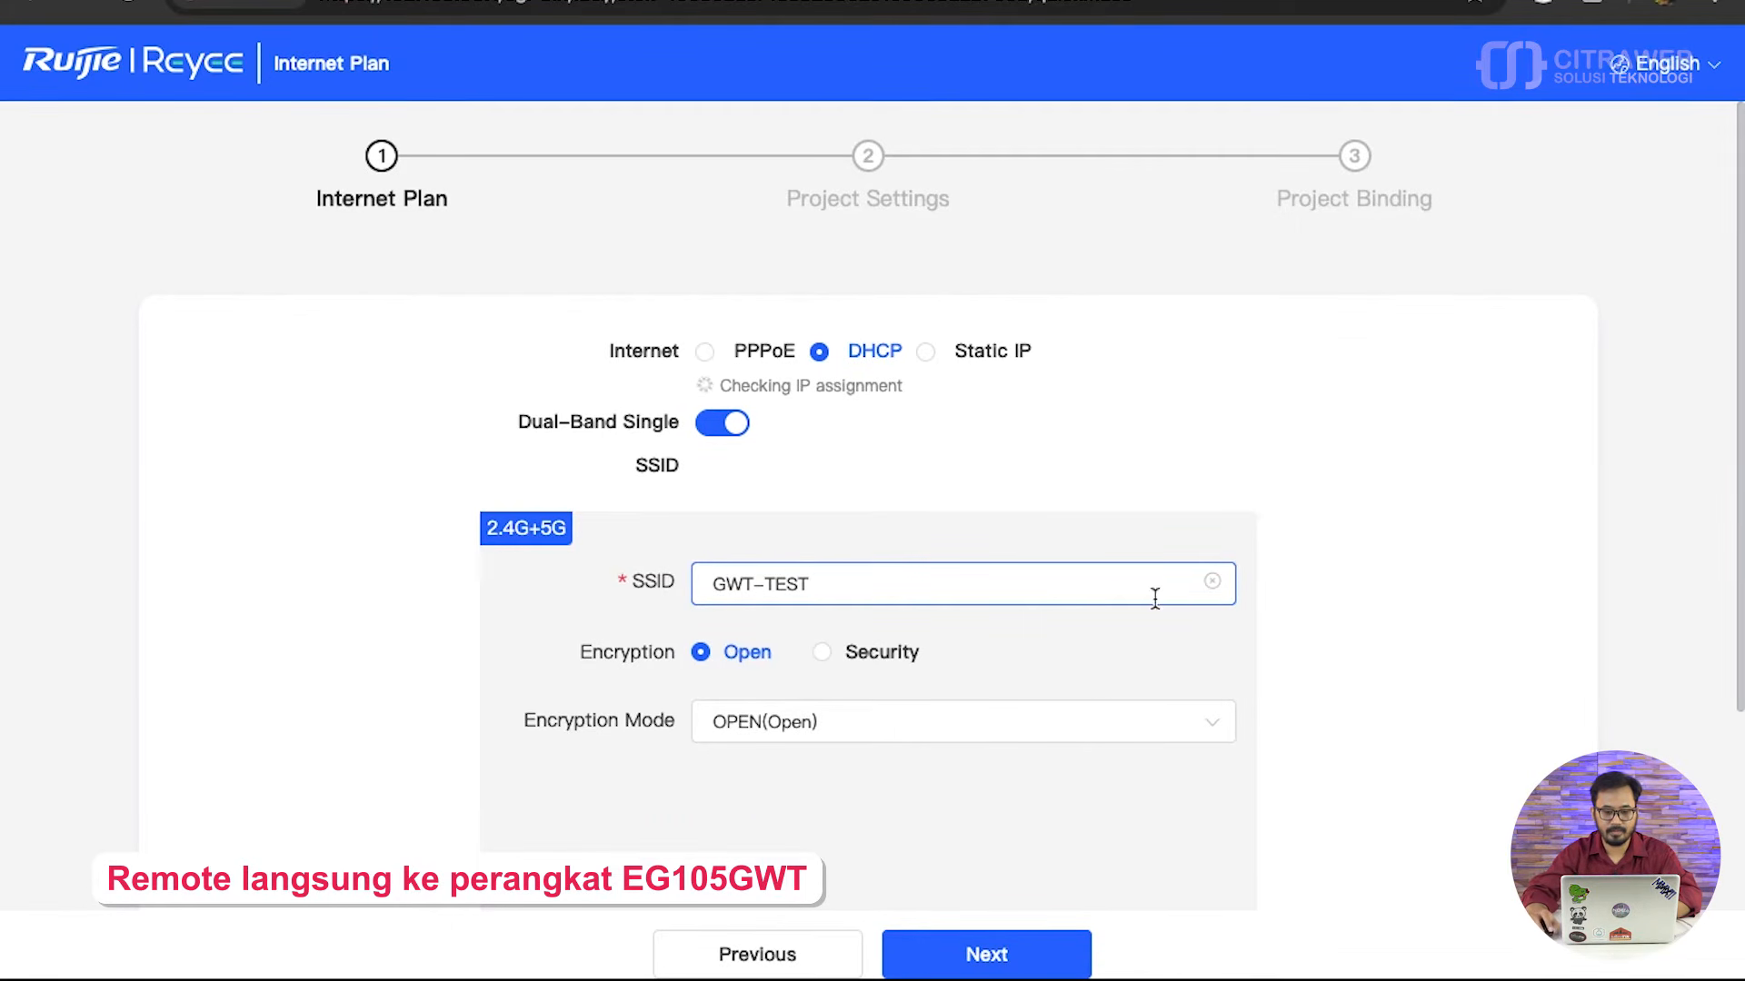
{"action": "left_click", "coordinate": [991, 961]}
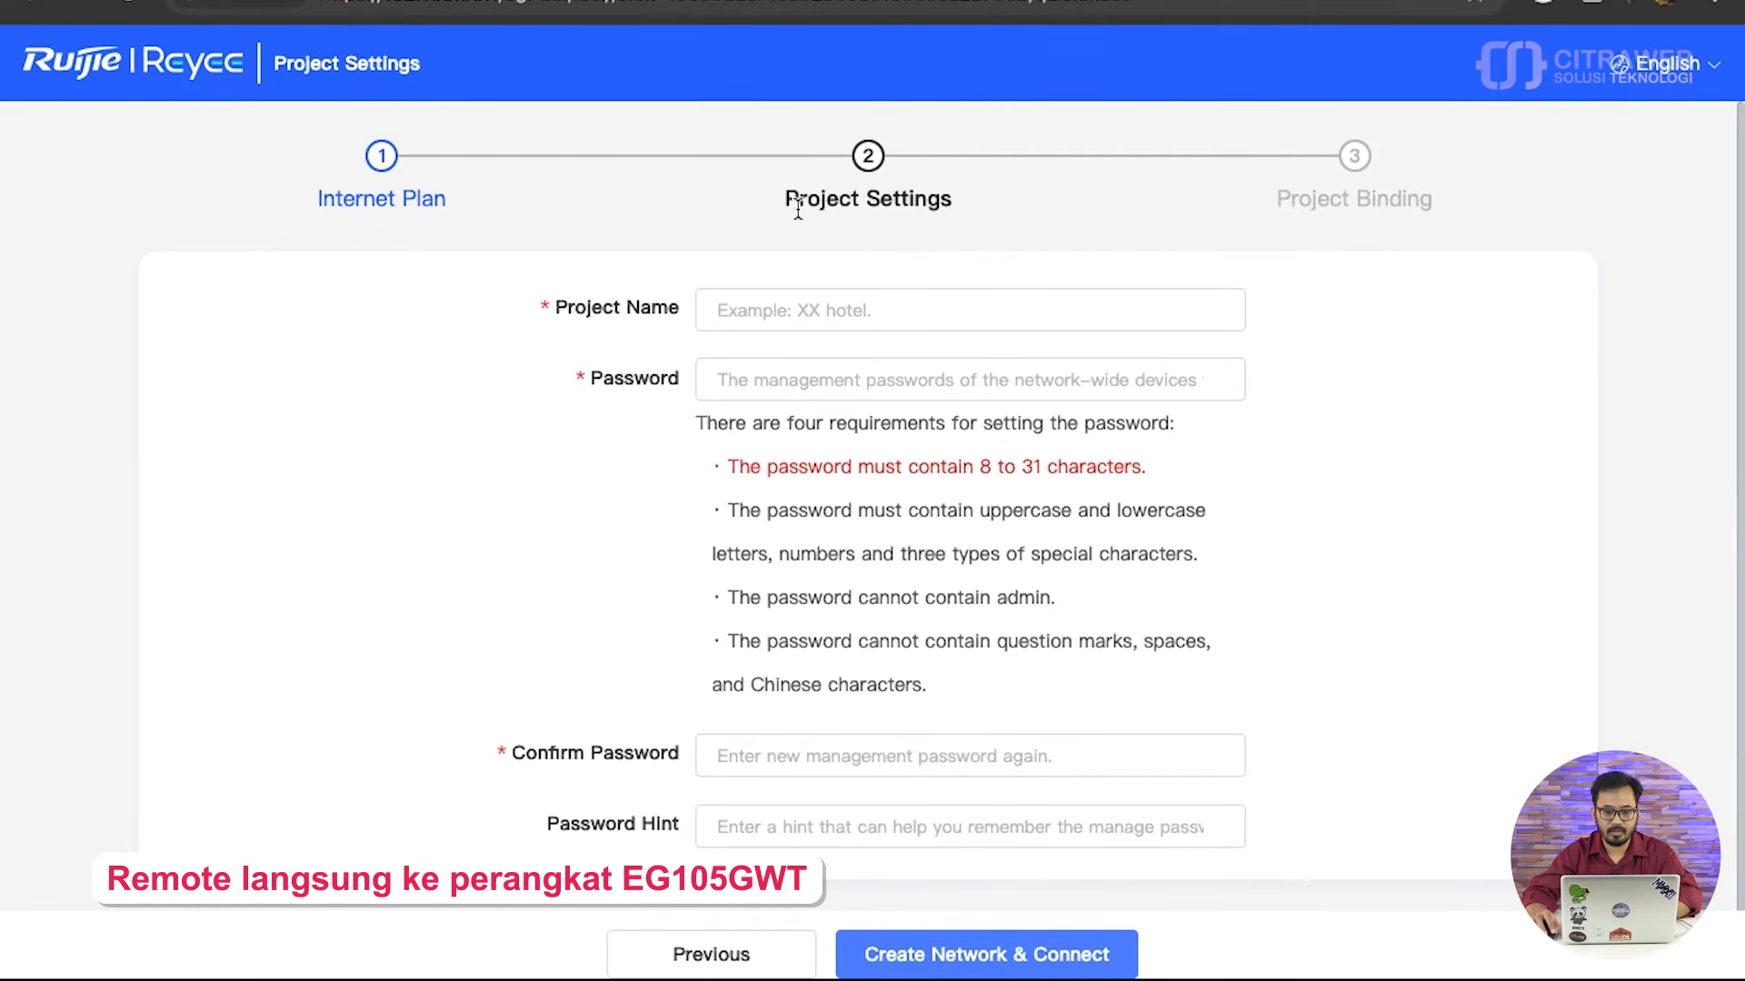
- Name the project test-failover, enter and confirm the management password, and create the network
{"action": "left_click", "coordinate": [807, 300]}
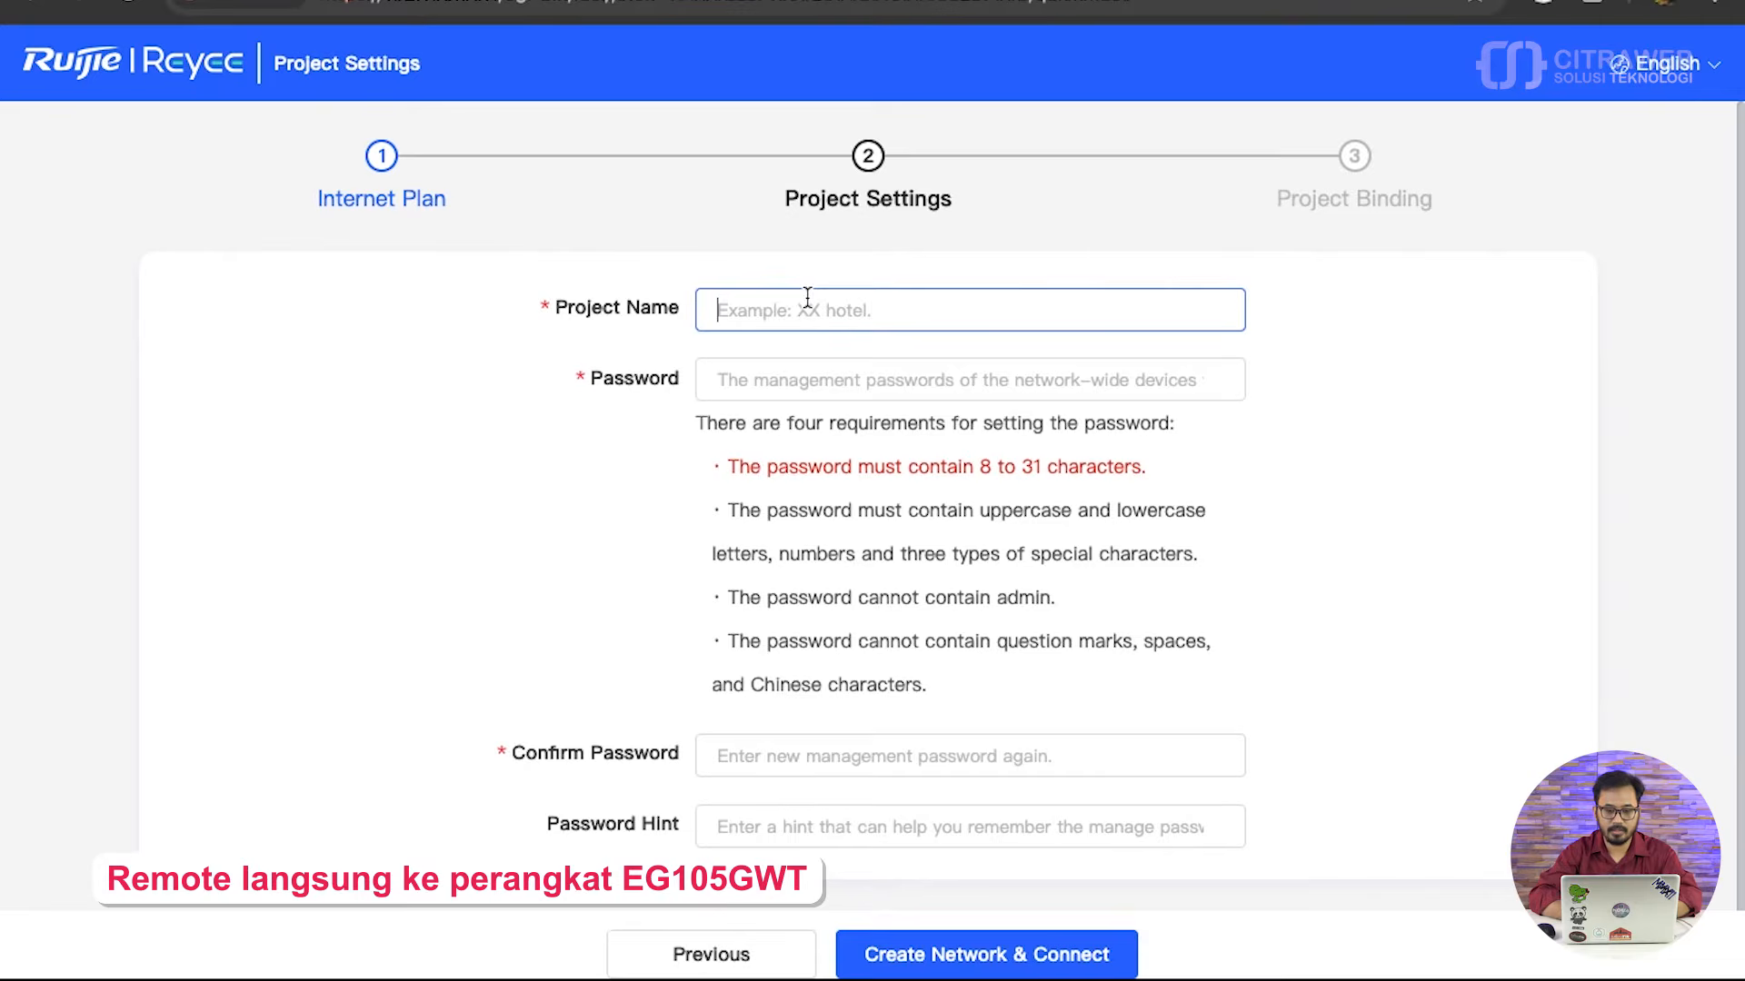
{"action": "type", "text": "test-failover"}
{"action": "key", "text": "Tab"}
{"action": "type", "text": "••••••••"}
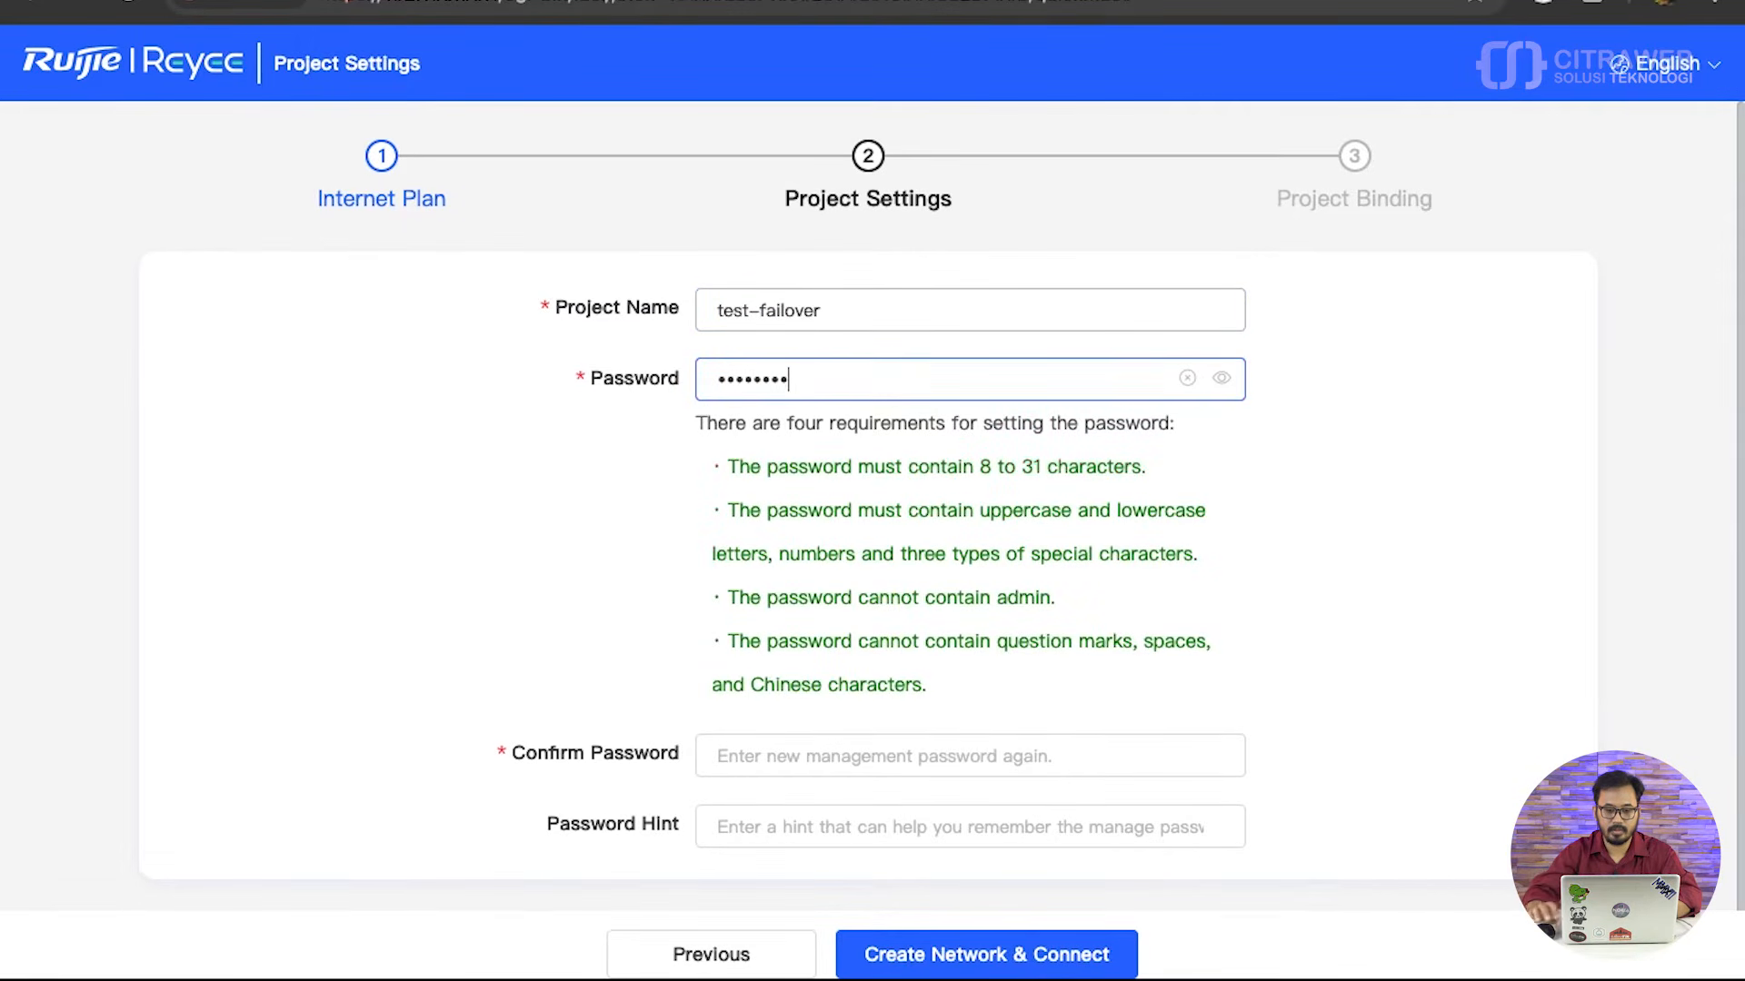
{"action": "left_click", "coordinate": [799, 754]}
{"action": "type", "text": "••••••••"}
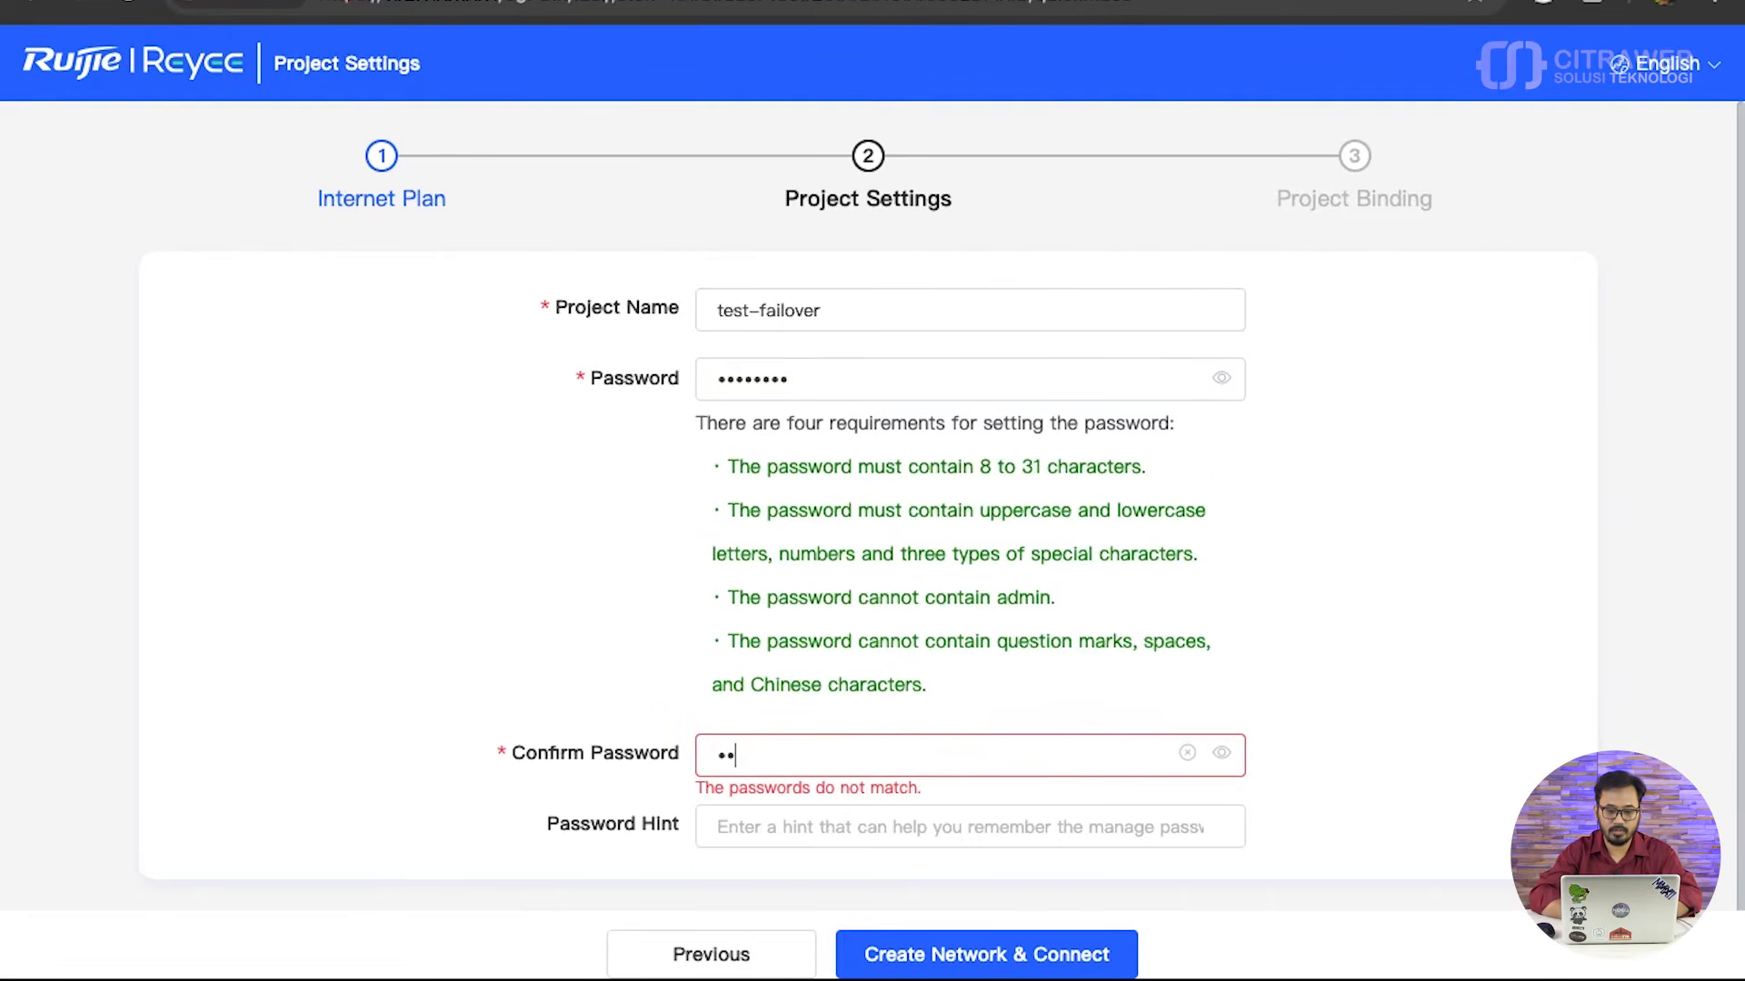
{"action": "left_click", "coordinate": [960, 938]}
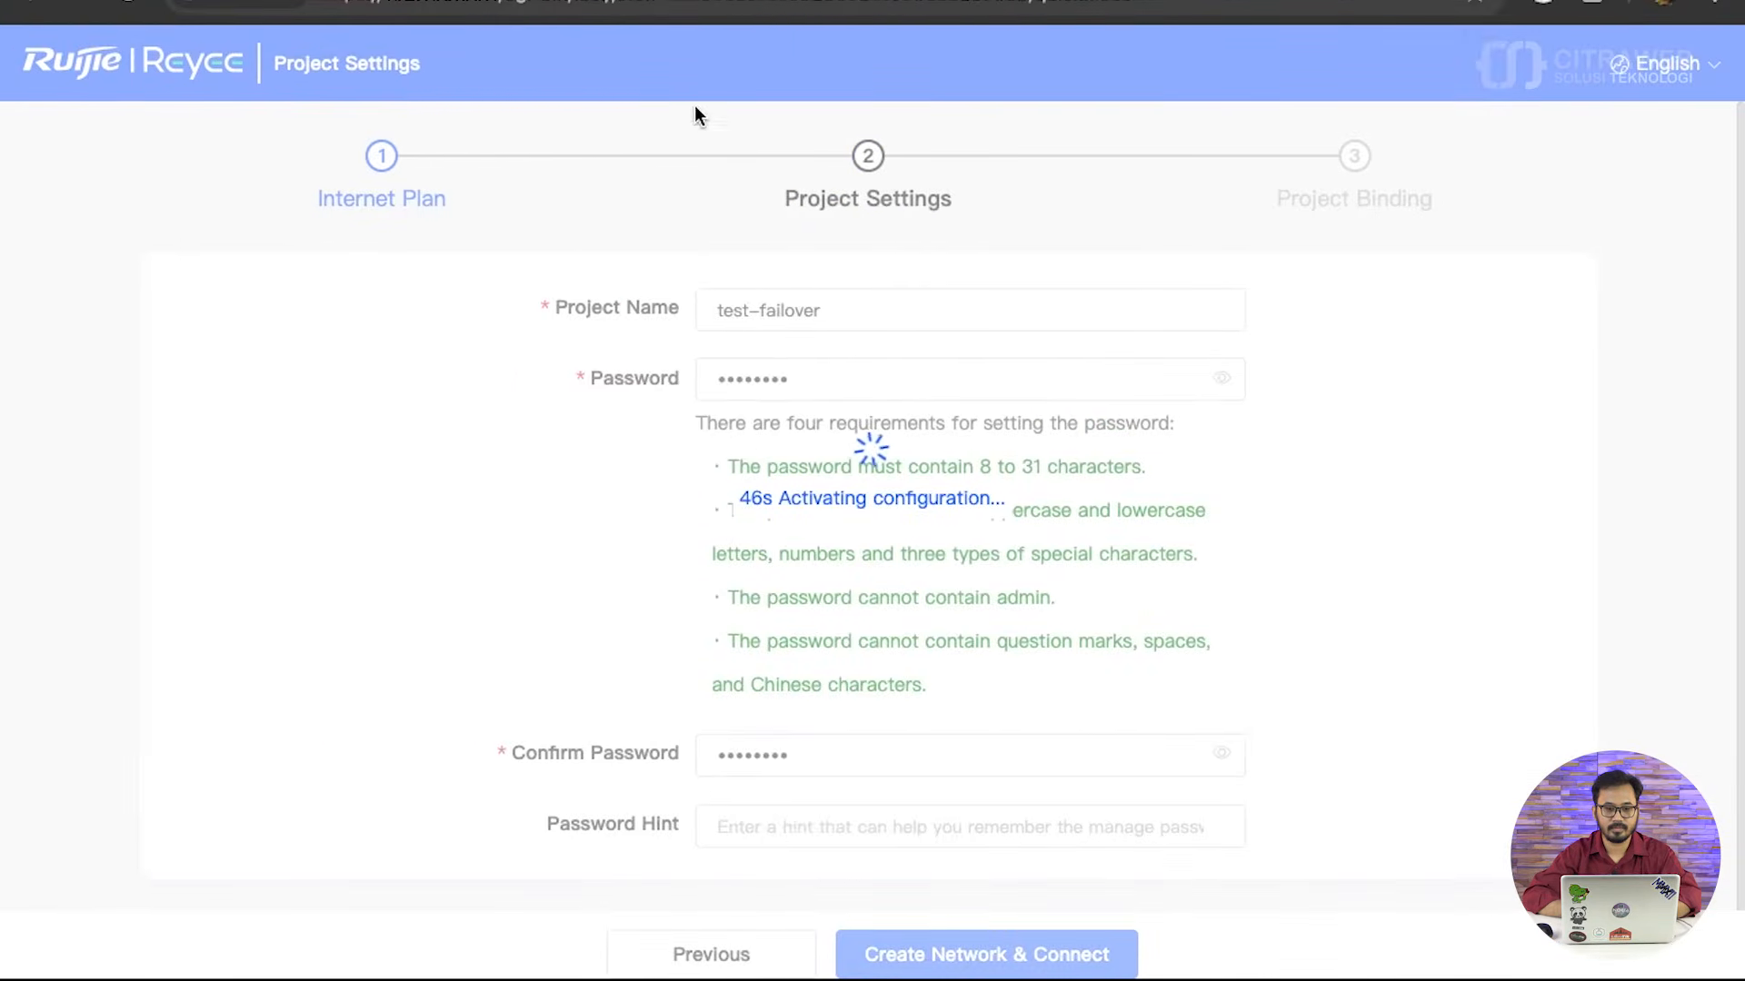
- Load the gateway's web interface at 192.168.99.1 again and inspect the WAN and WAN1 links in the physical topology
{"action": "left_click", "coordinate": [512, 7]}
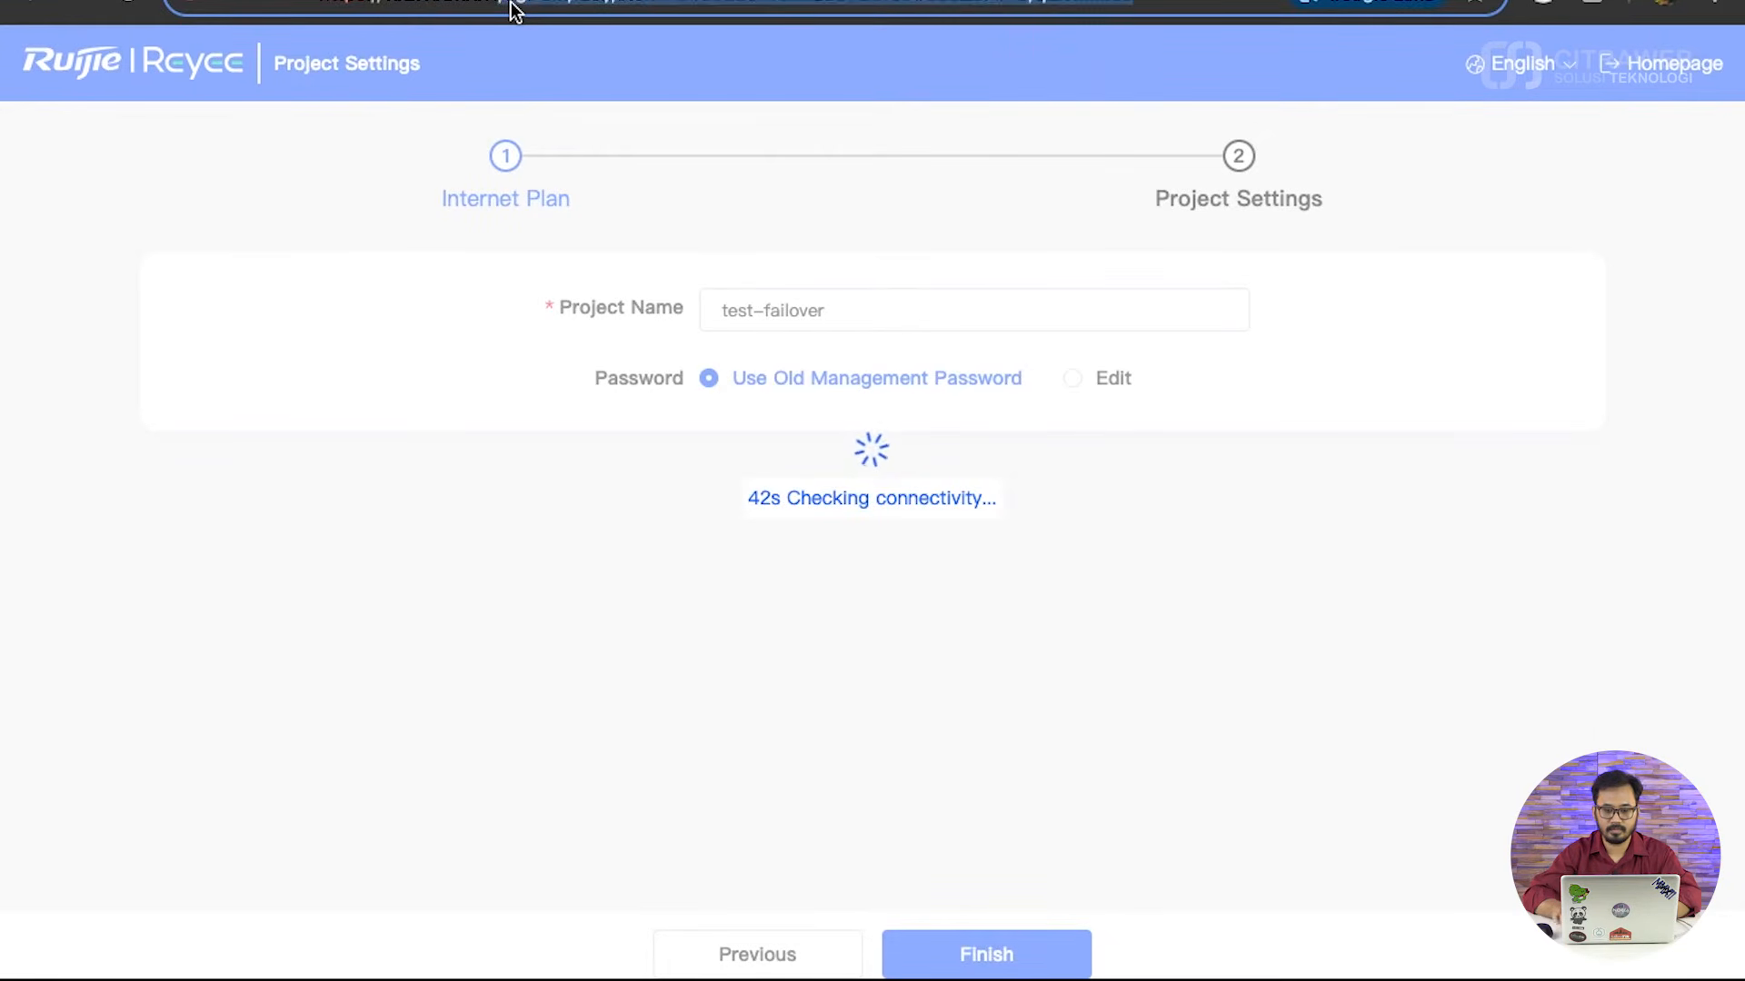
{"action": "key", "text": "BackSpace"}
{"action": "key", "text": "Return"}
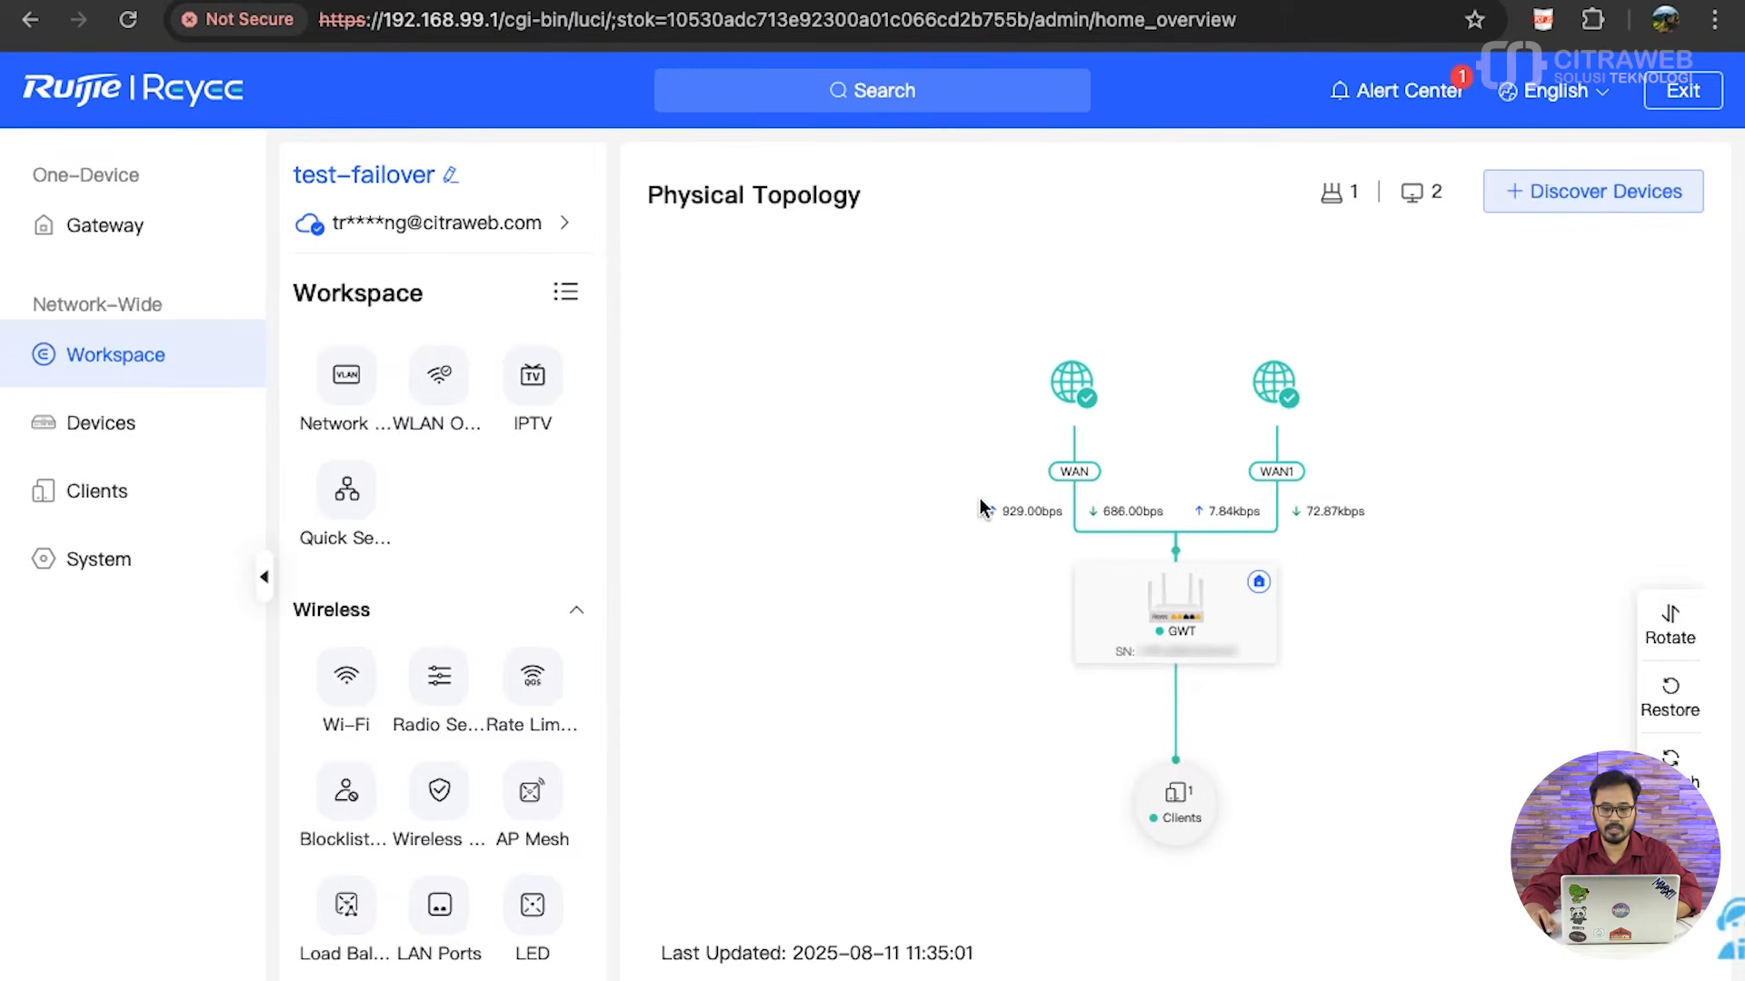
{"action": "mouse_move", "coordinate": [1115, 539]}
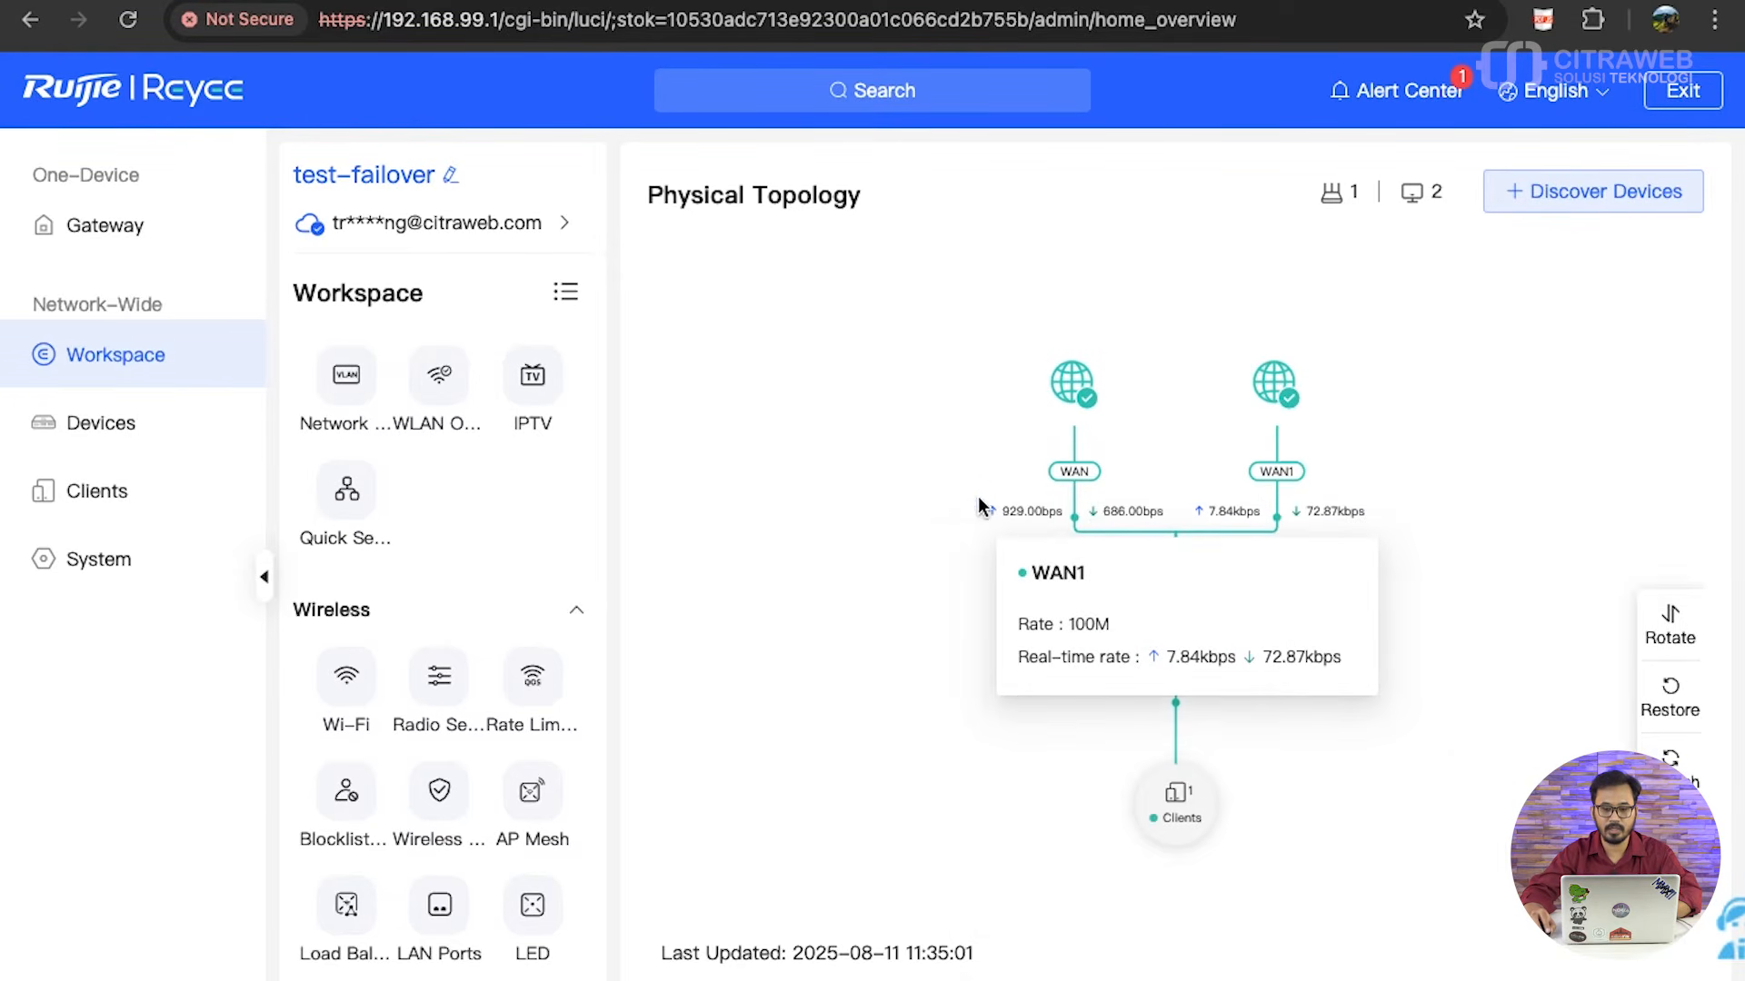
{"action": "mouse_move", "coordinate": [1279, 535]}
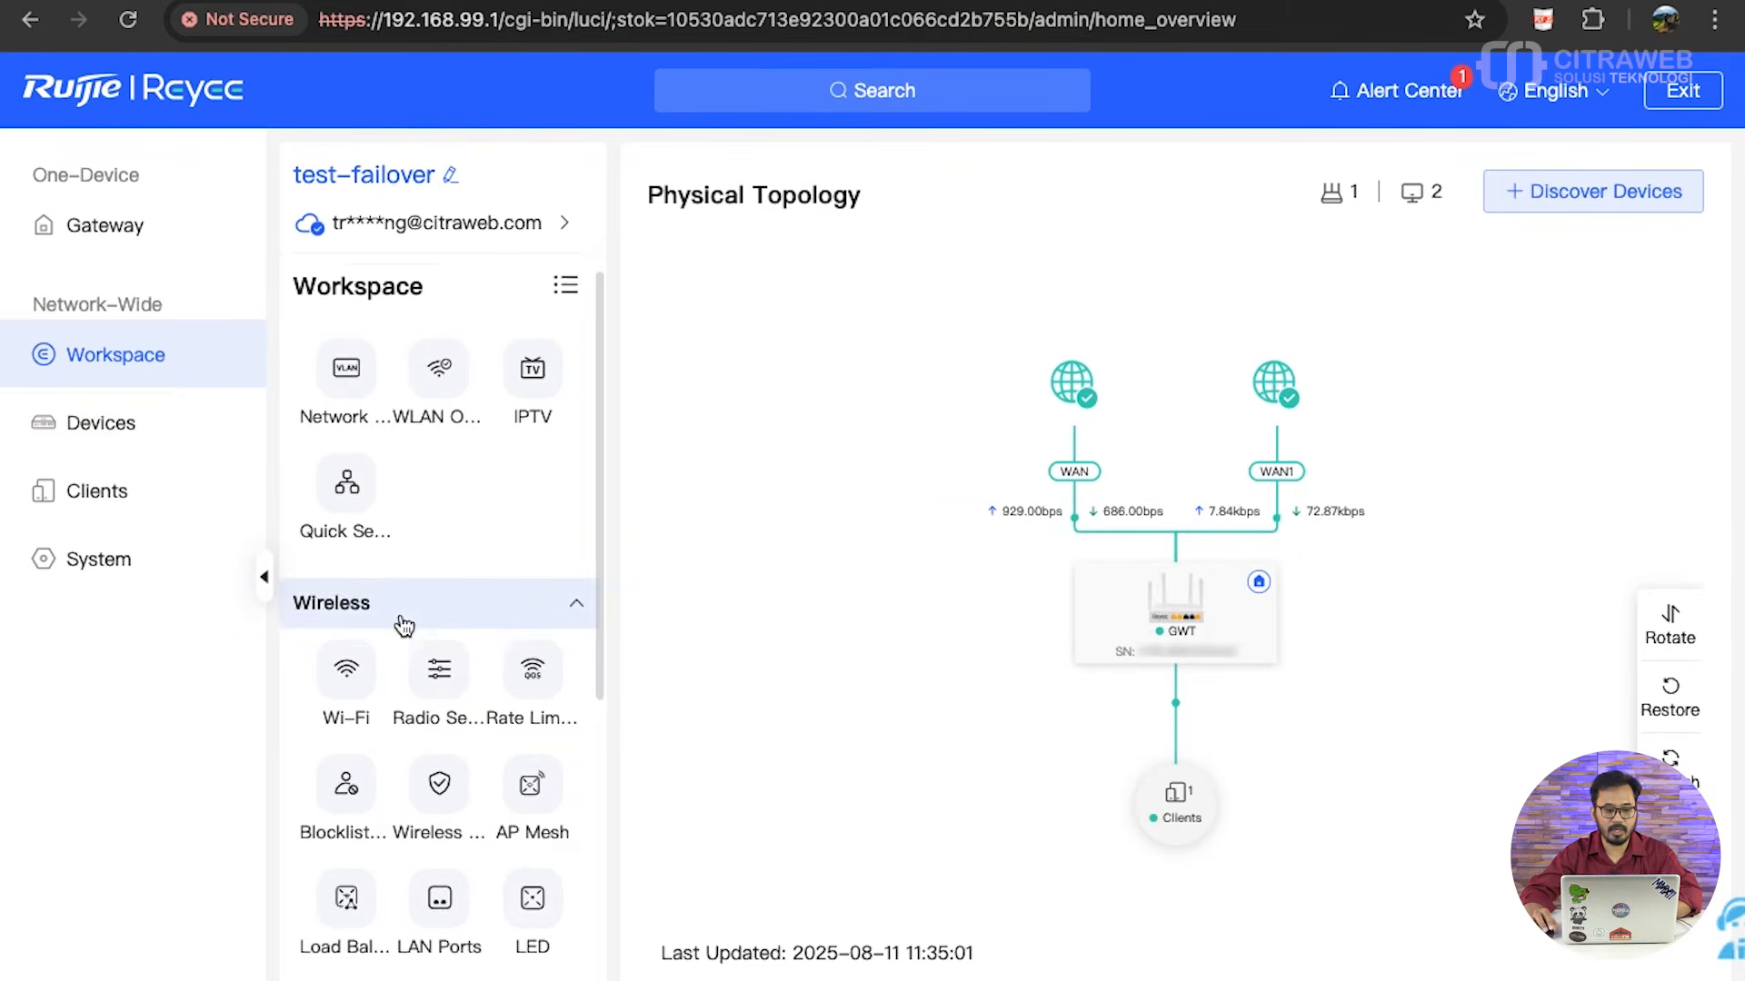
- Open the wired WAN settings and review the WAN0 and WAN1 addressing and the load balancing configuration
{"action": "scroll", "coordinate": [400, 623], "scroll_direction": "down", "scroll_amount": 3}
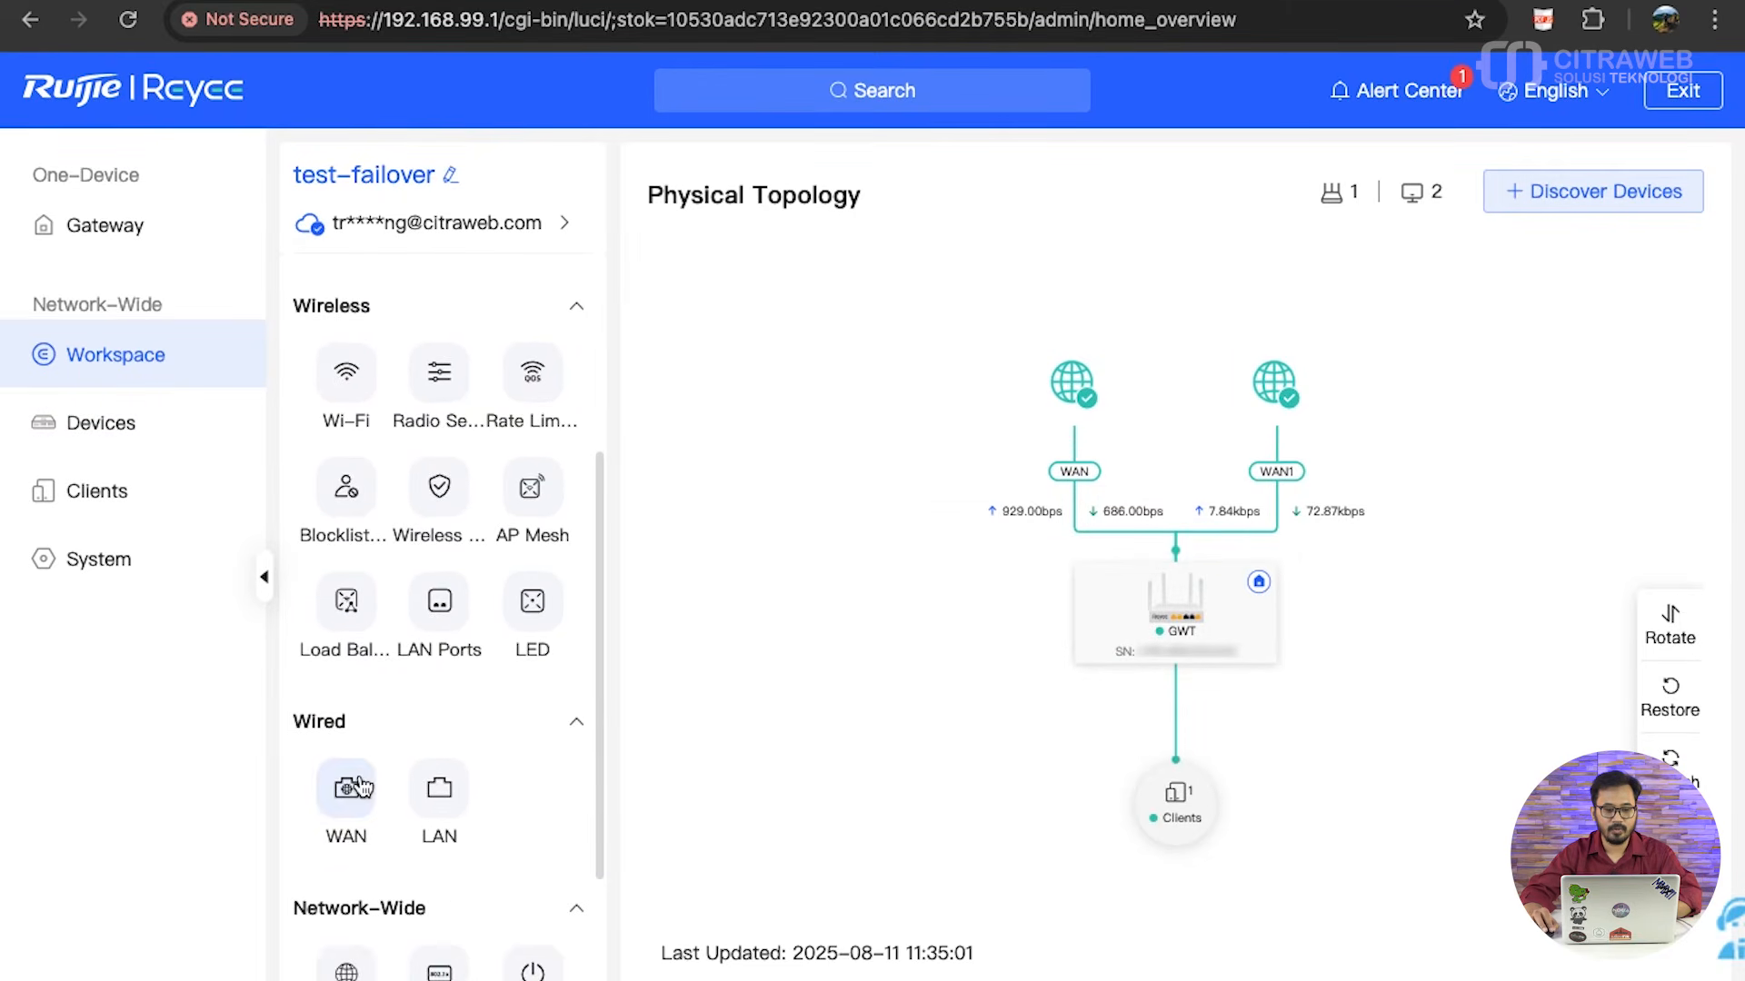
{"action": "left_click", "coordinate": [350, 787]}
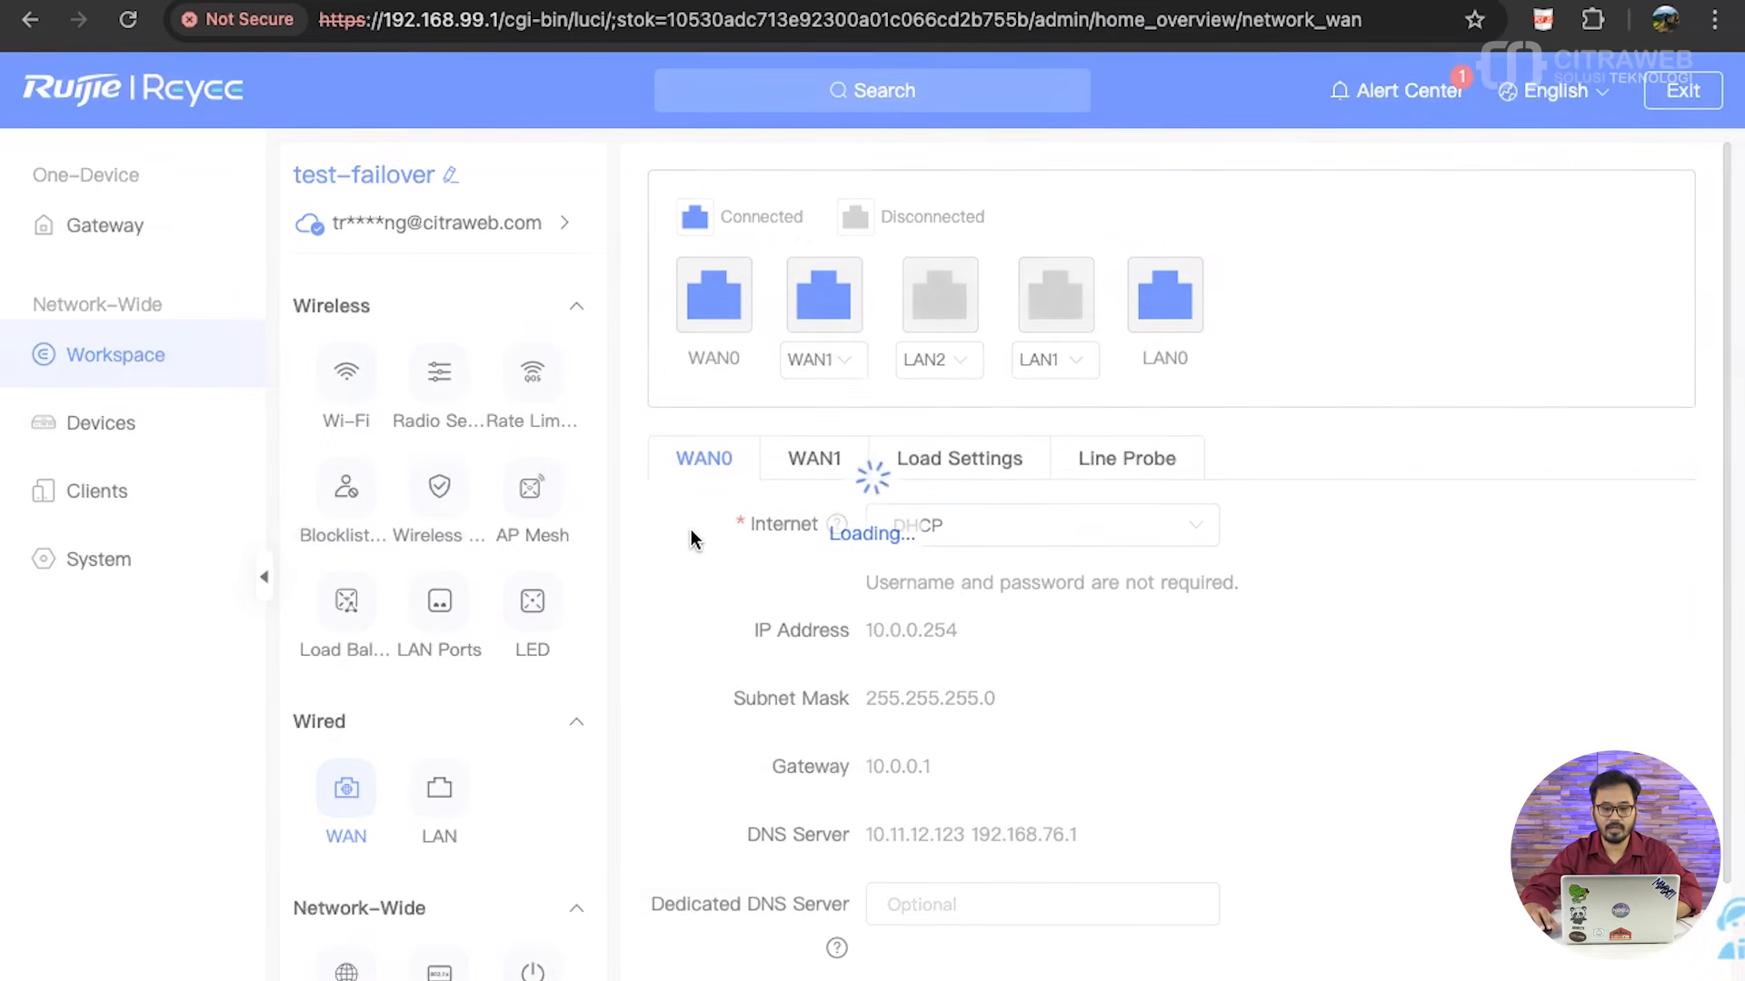
{"action": "scroll", "coordinate": [800, 558], "scroll_direction": "down", "scroll_amount": 2}
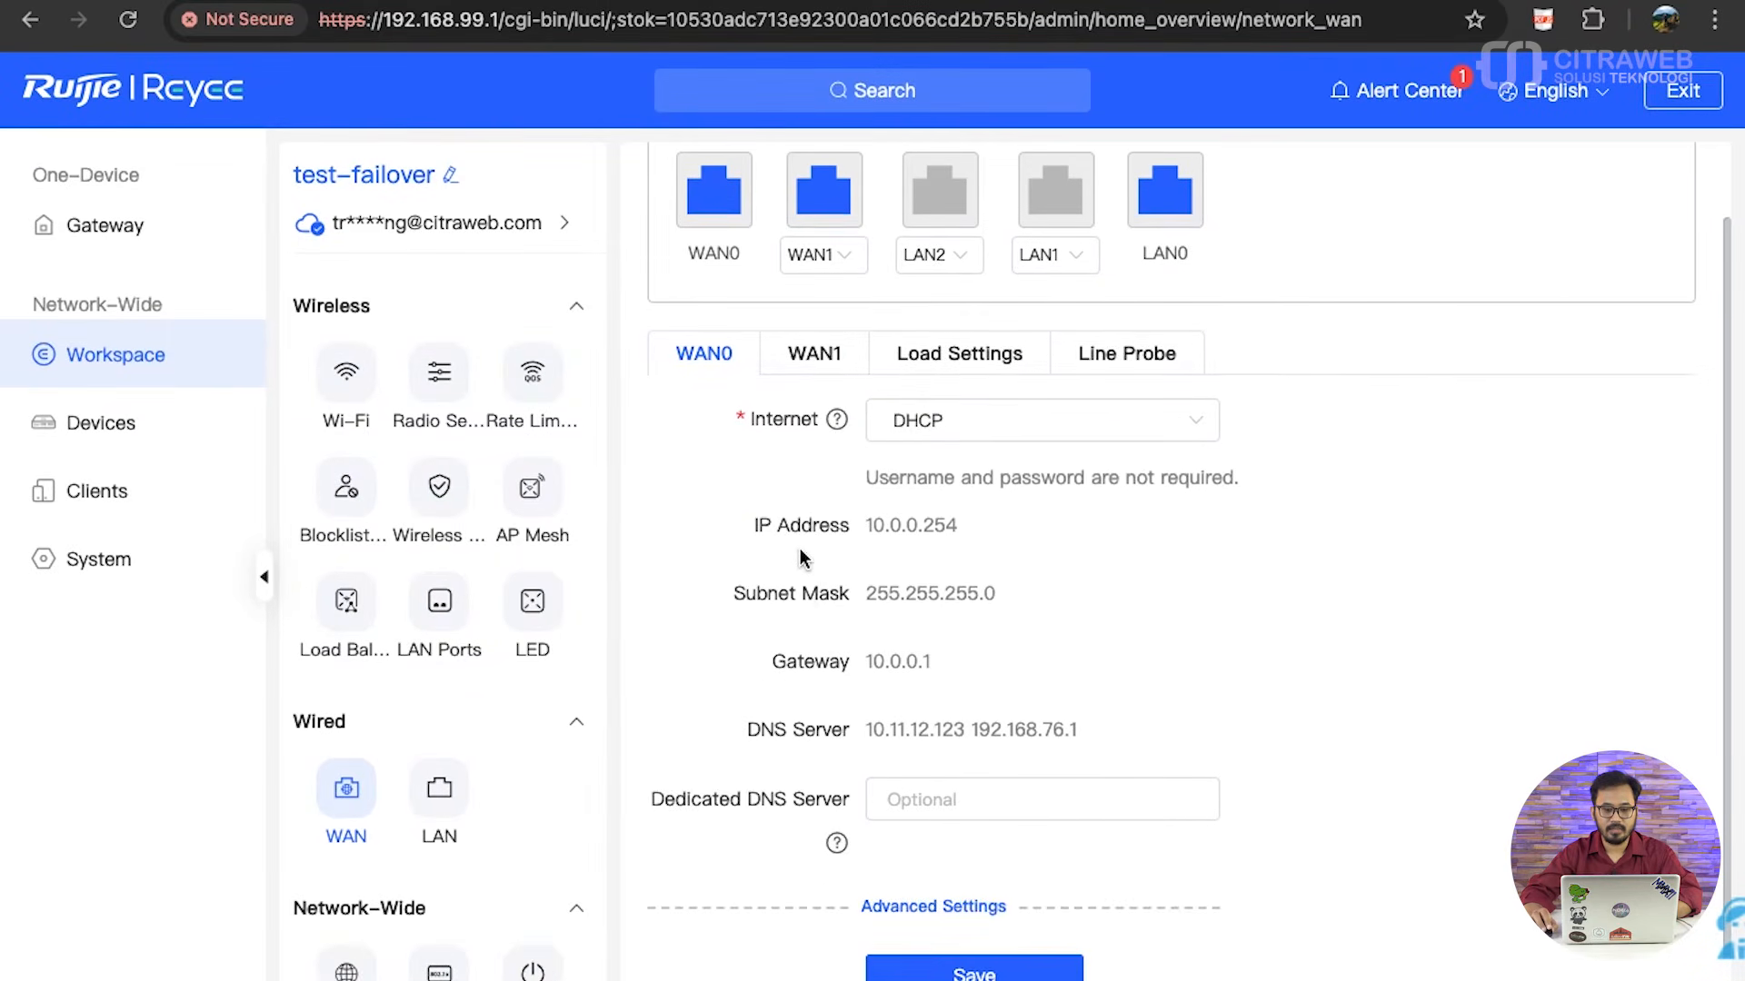
{"action": "mouse_move", "coordinate": [836, 378]}
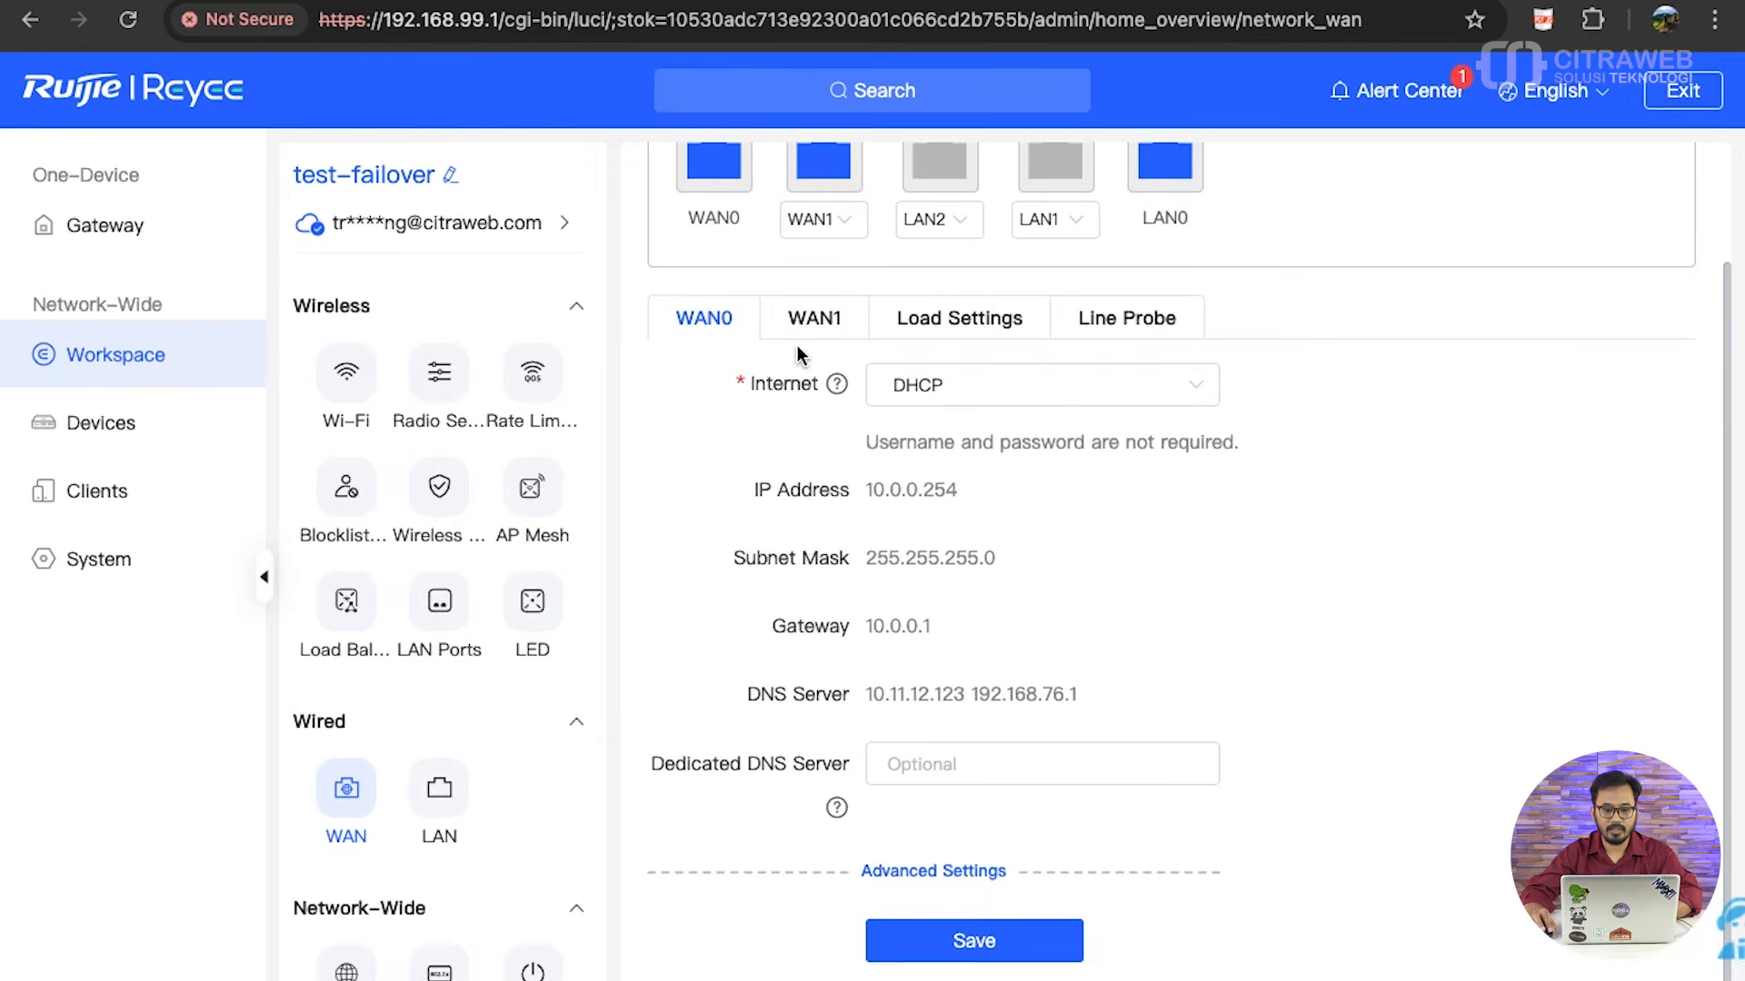
{"action": "left_click", "coordinate": [804, 329]}
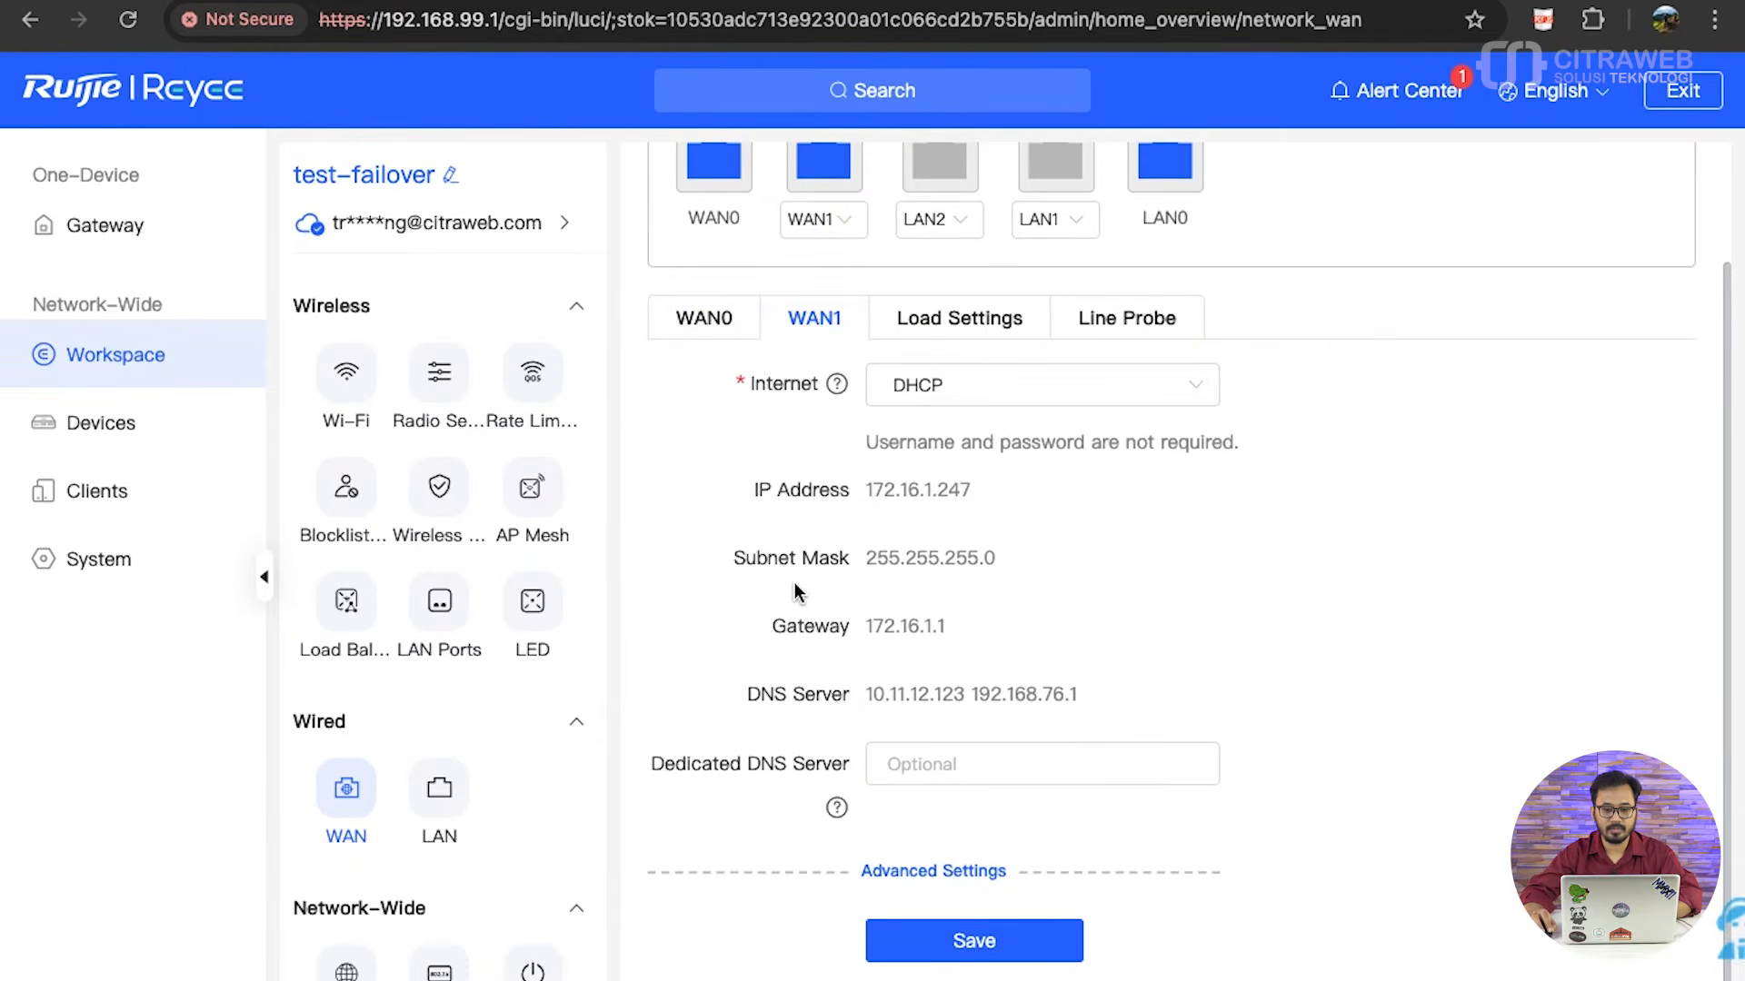
{"action": "left_click", "coordinate": [704, 327]}
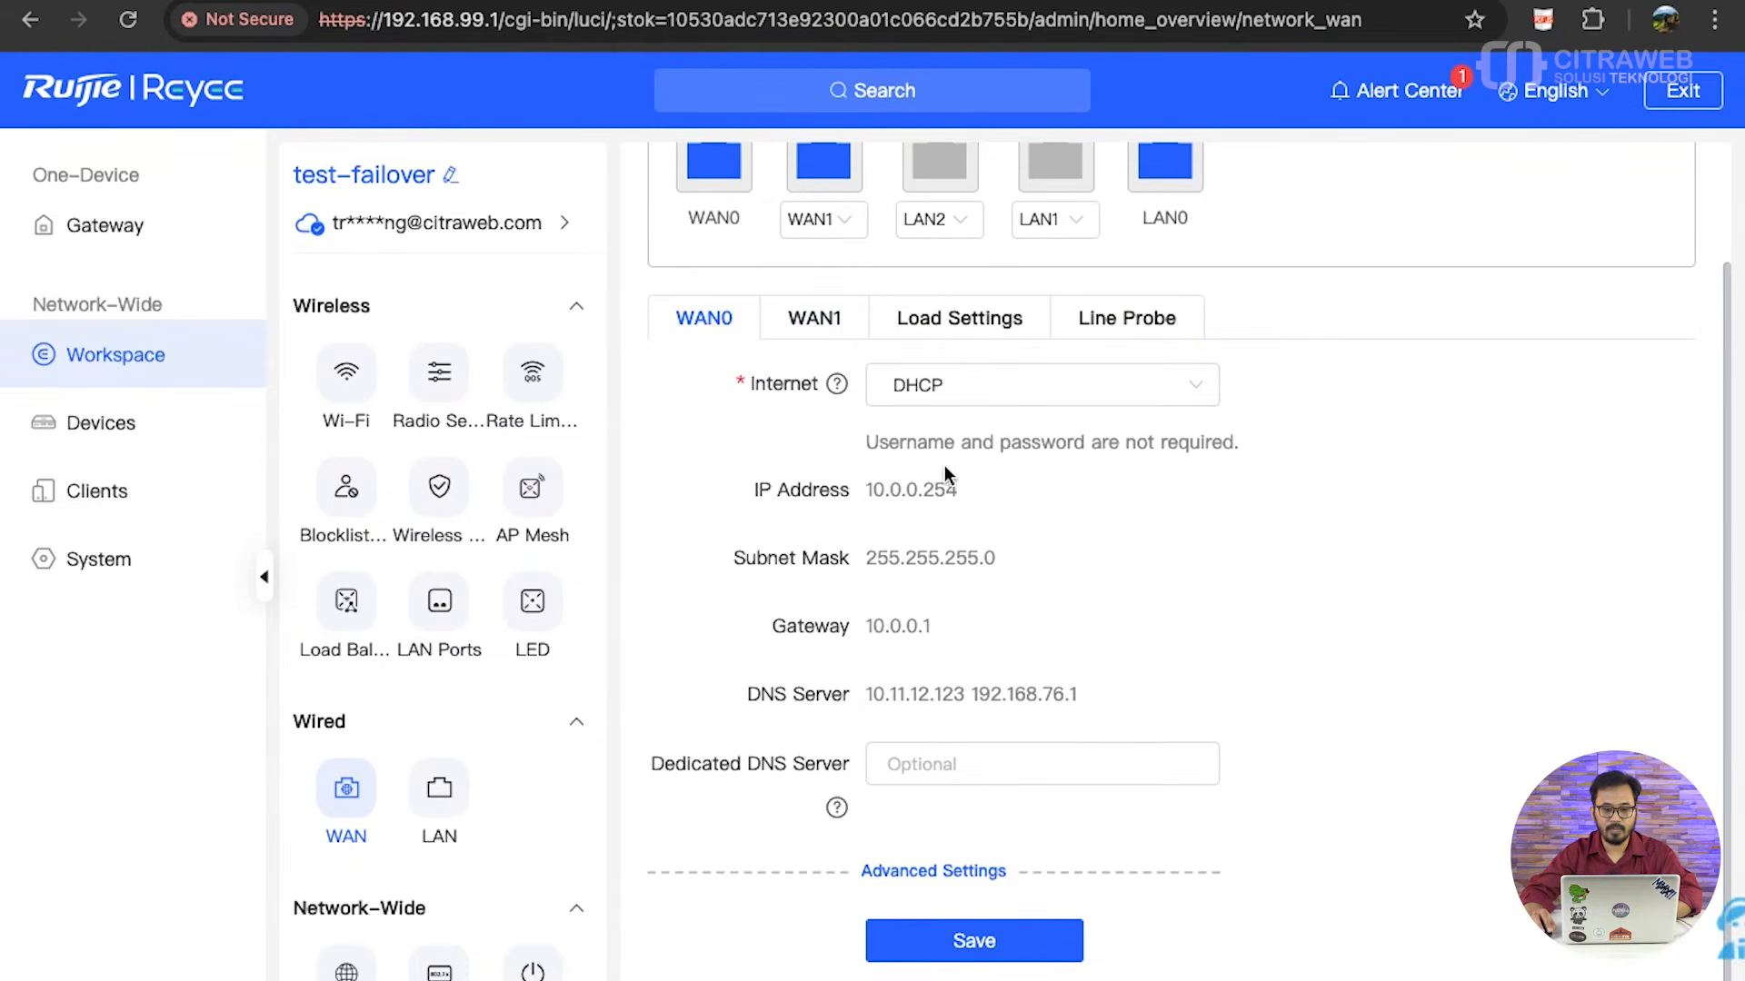
{"action": "left_click", "coordinate": [814, 334]}
{"action": "left_click", "coordinate": [970, 322]}
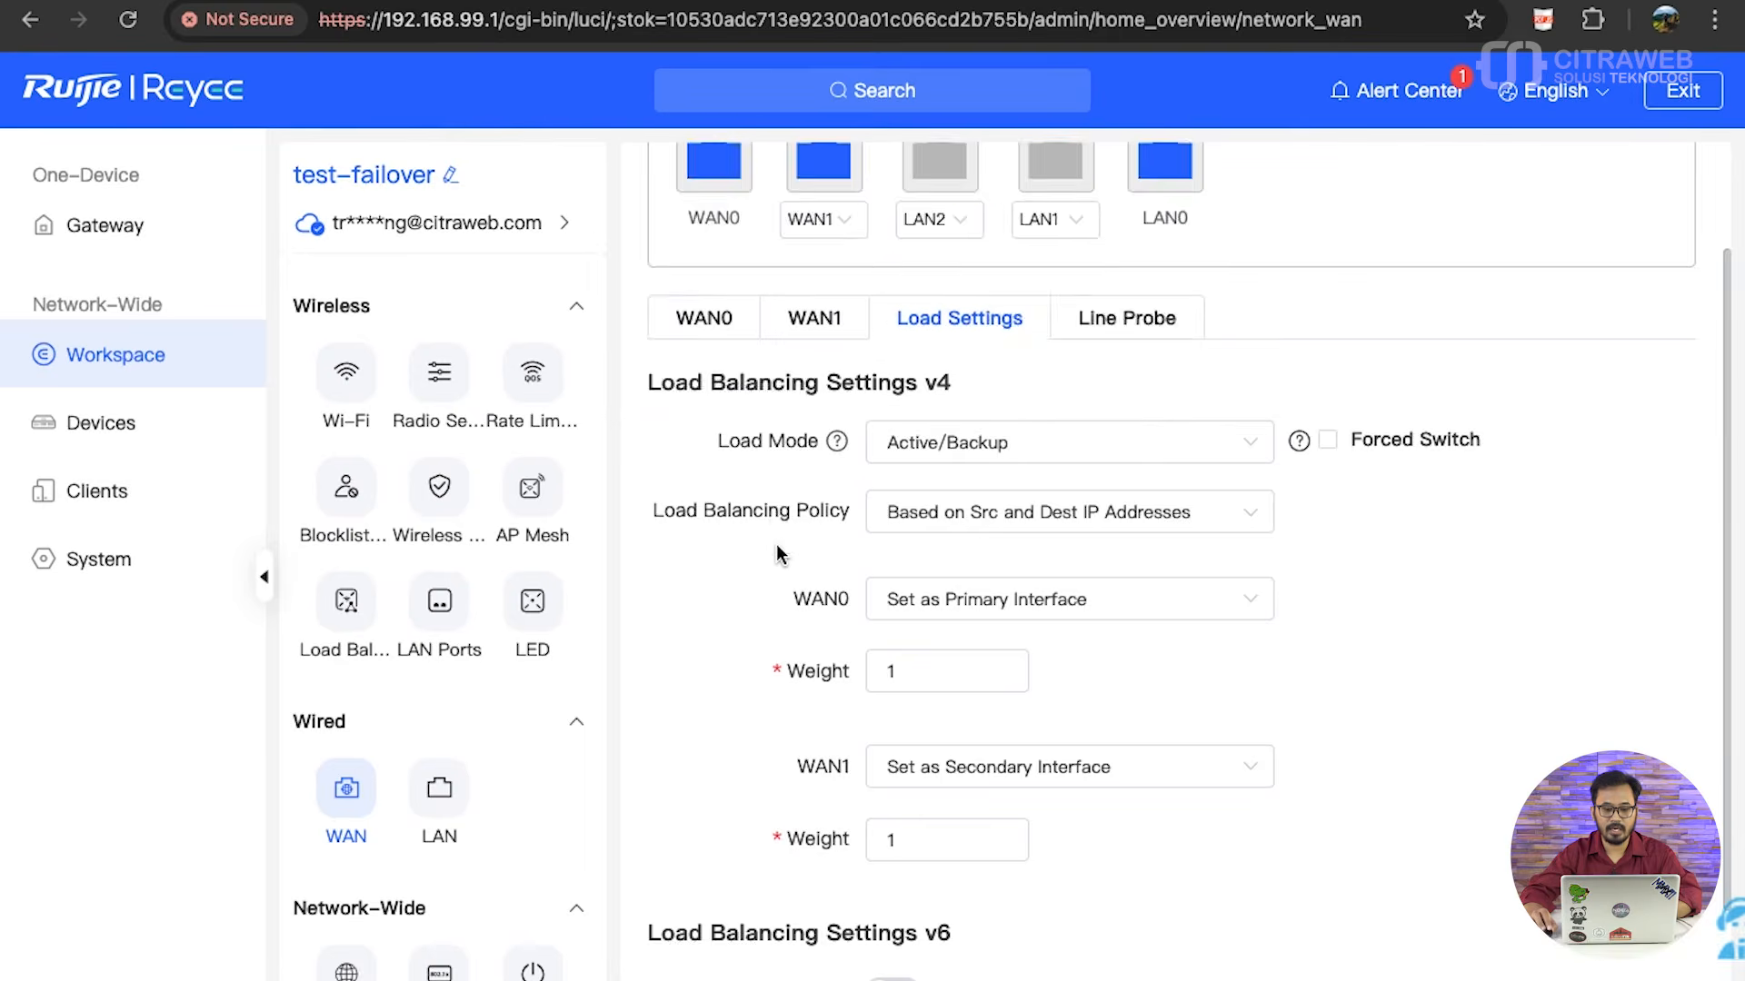
{"action": "scroll", "coordinate": [786, 554], "scroll_direction": "down", "scroll_amount": 1}
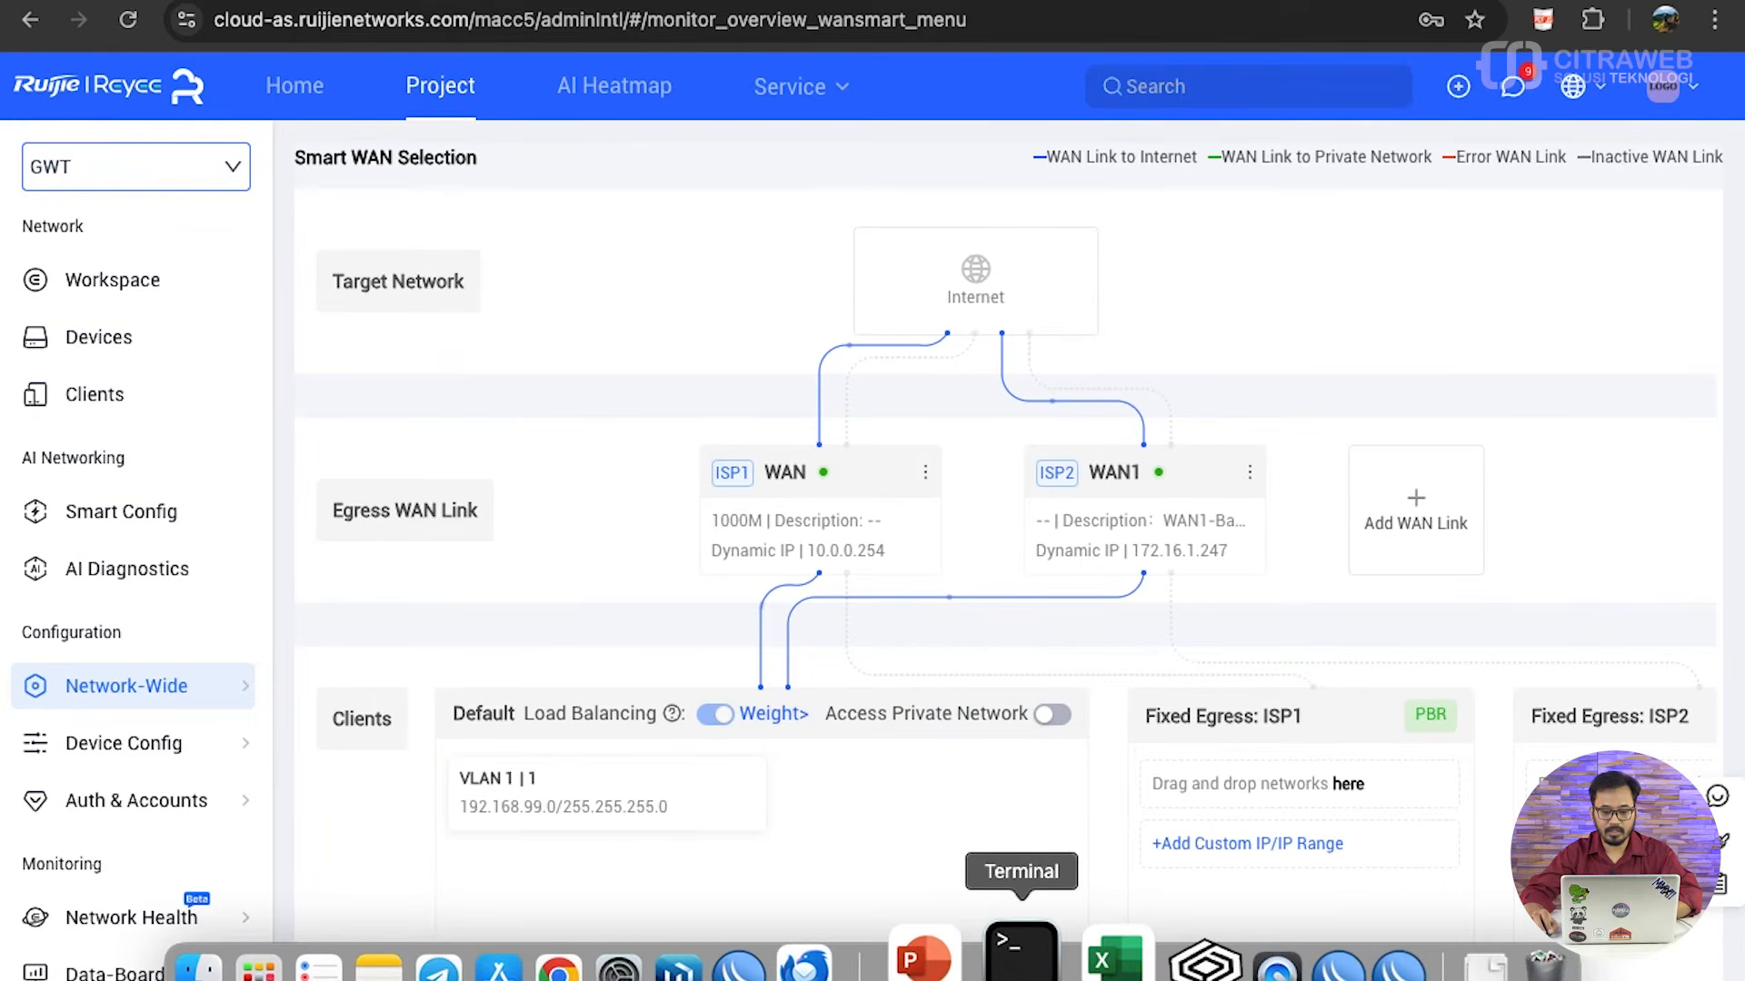
- Switch to Terminal, enlarge its text and clear the old output with the clear command
{"action": "left_click", "coordinate": [1022, 958]}
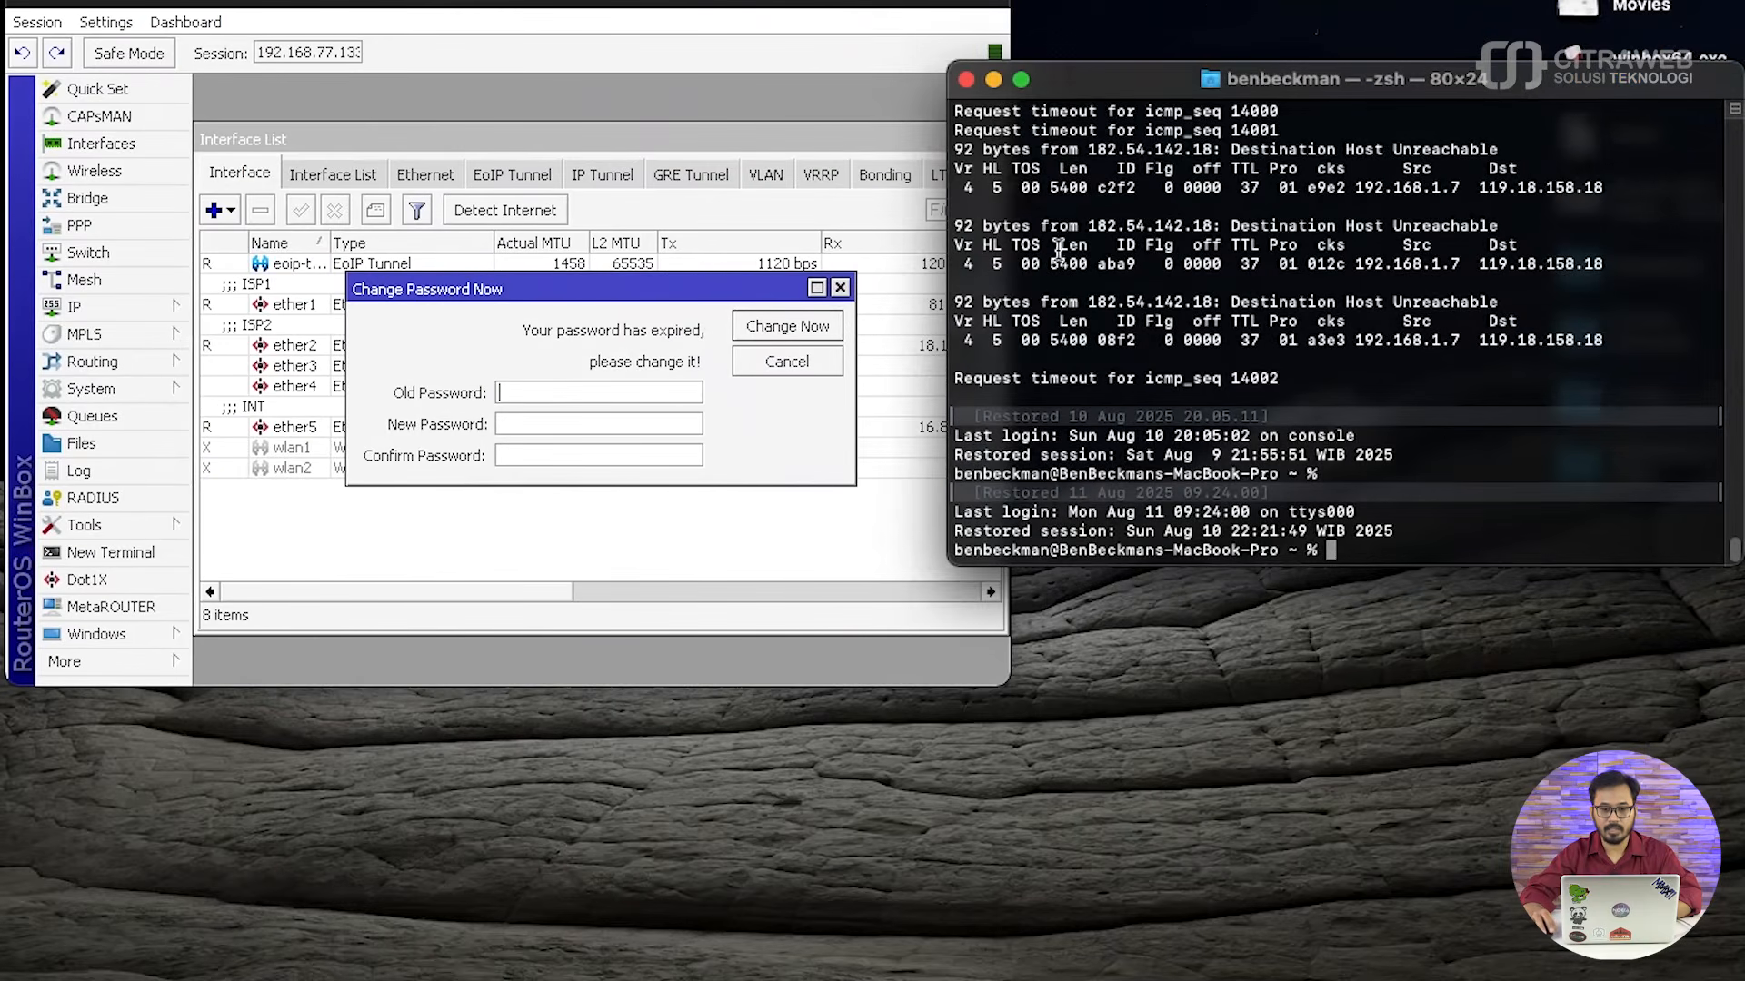
{"action": "left_click", "coordinate": [52, 2]}
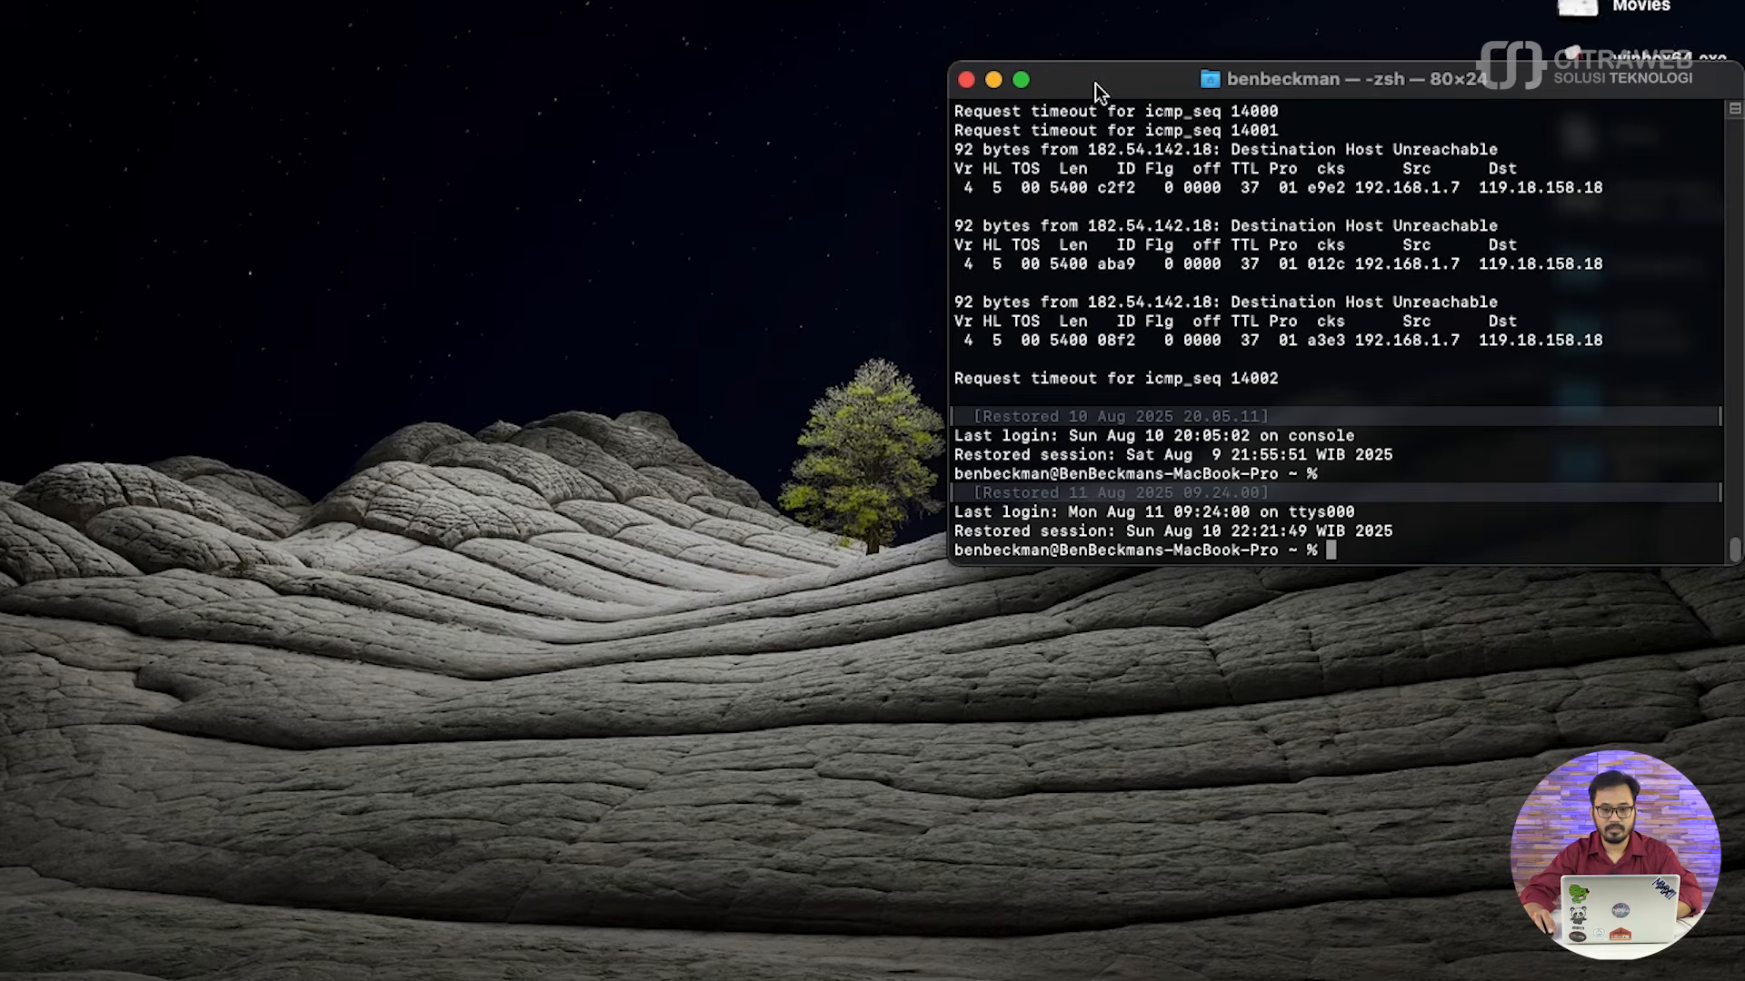
{"action": "left_click_drag", "start_coordinate": [1093, 82], "coordinate": [701, 91]}
{"action": "key", "text": "super+equal"}
{"action": "key", "text": "super+equal"}
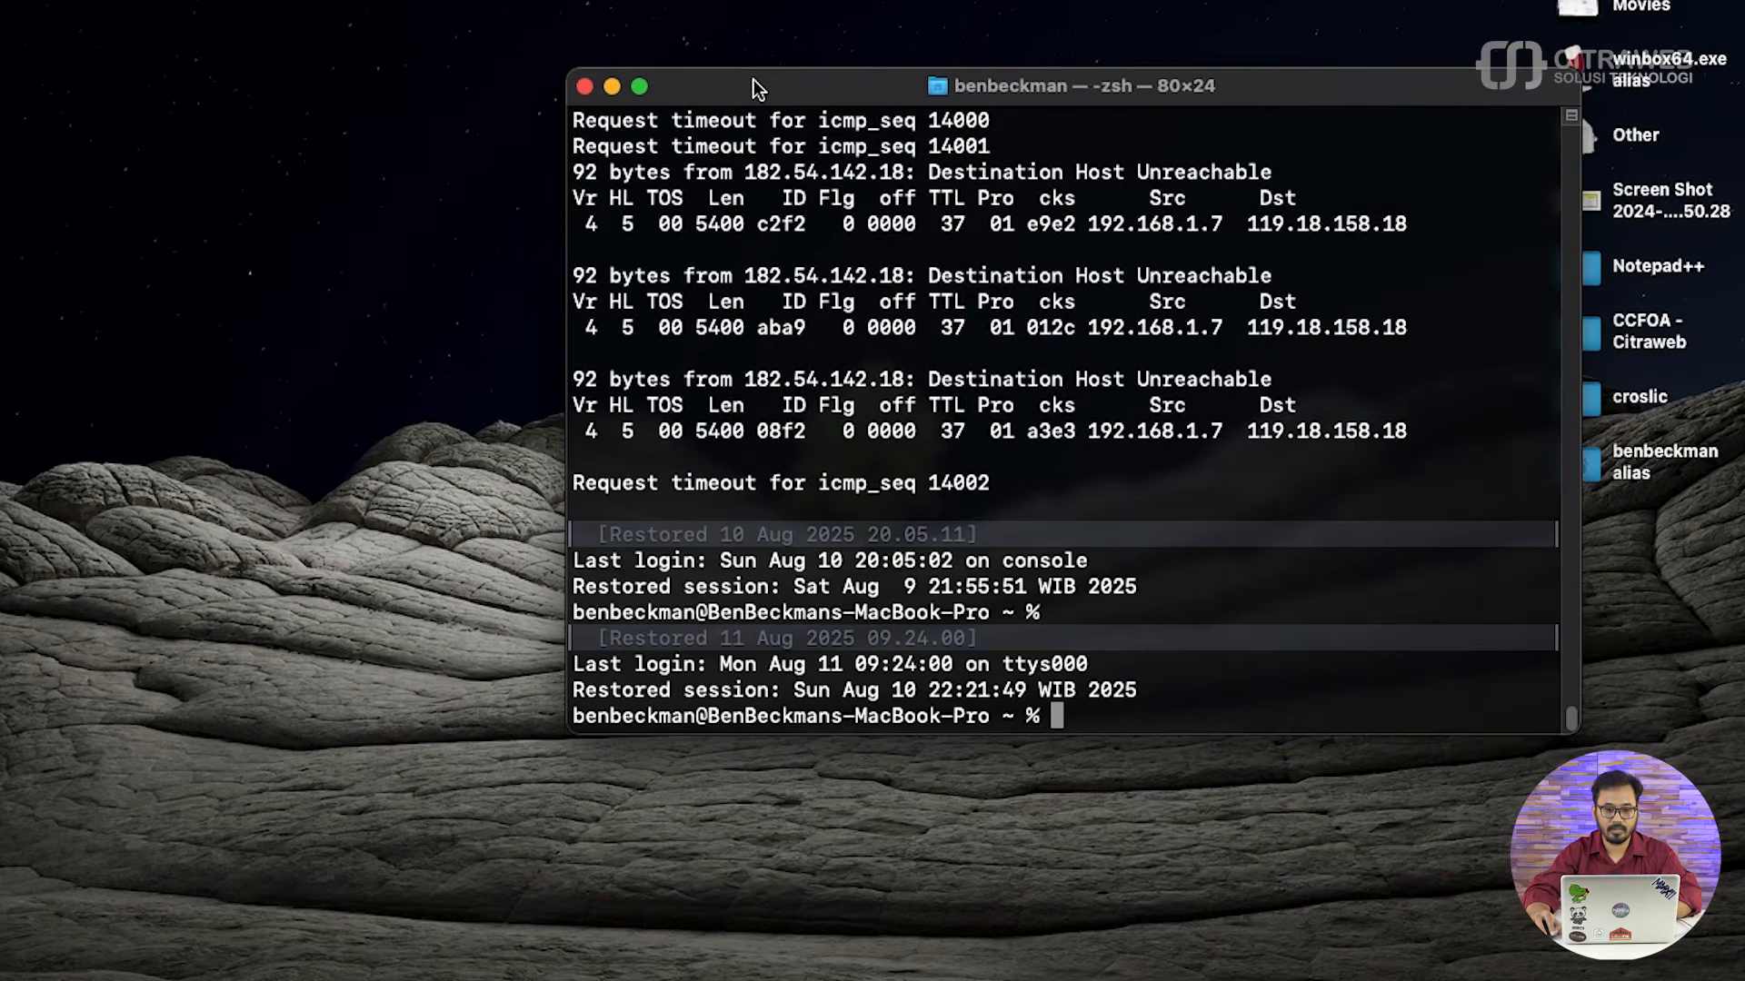
{"action": "left_click_drag", "start_coordinate": [738, 80], "coordinate": [536, 50]}
{"action": "type", "text": "clear"}
{"action": "key", "text": "Return"}
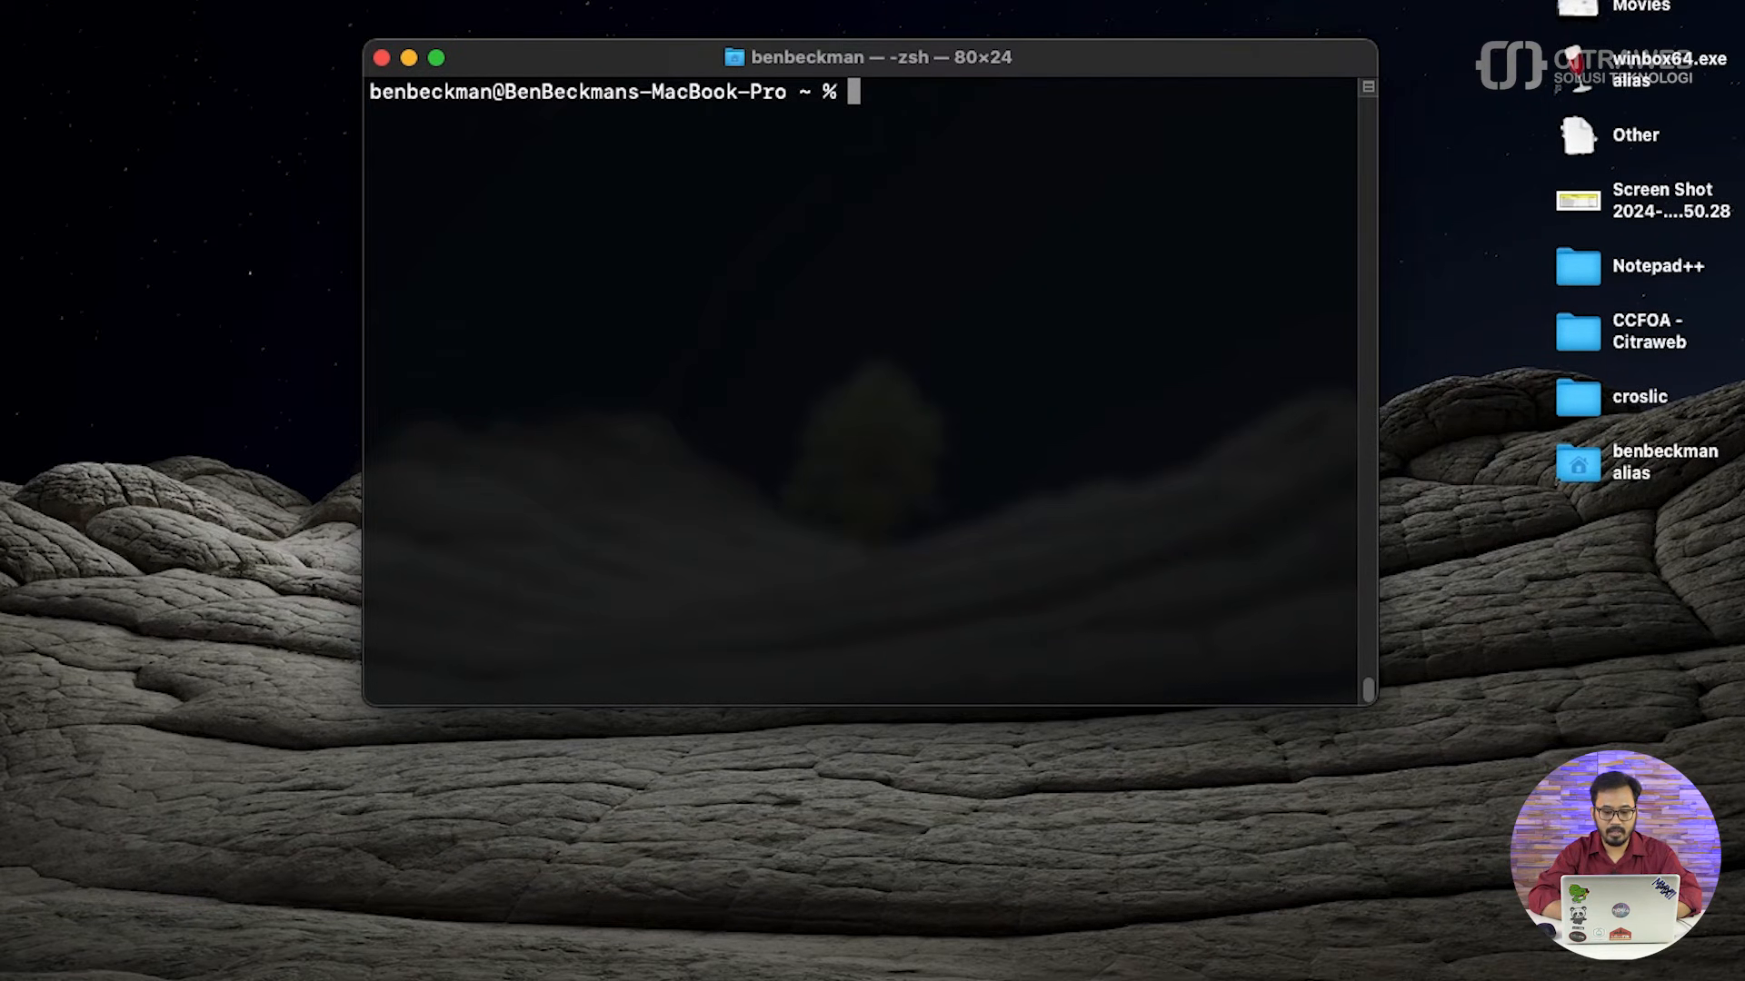
- Ping 1.1.1.1 to test internet connectivity, and stop the ping after a few replies
{"action": "type", "text": "ping 1.1.1.1"}
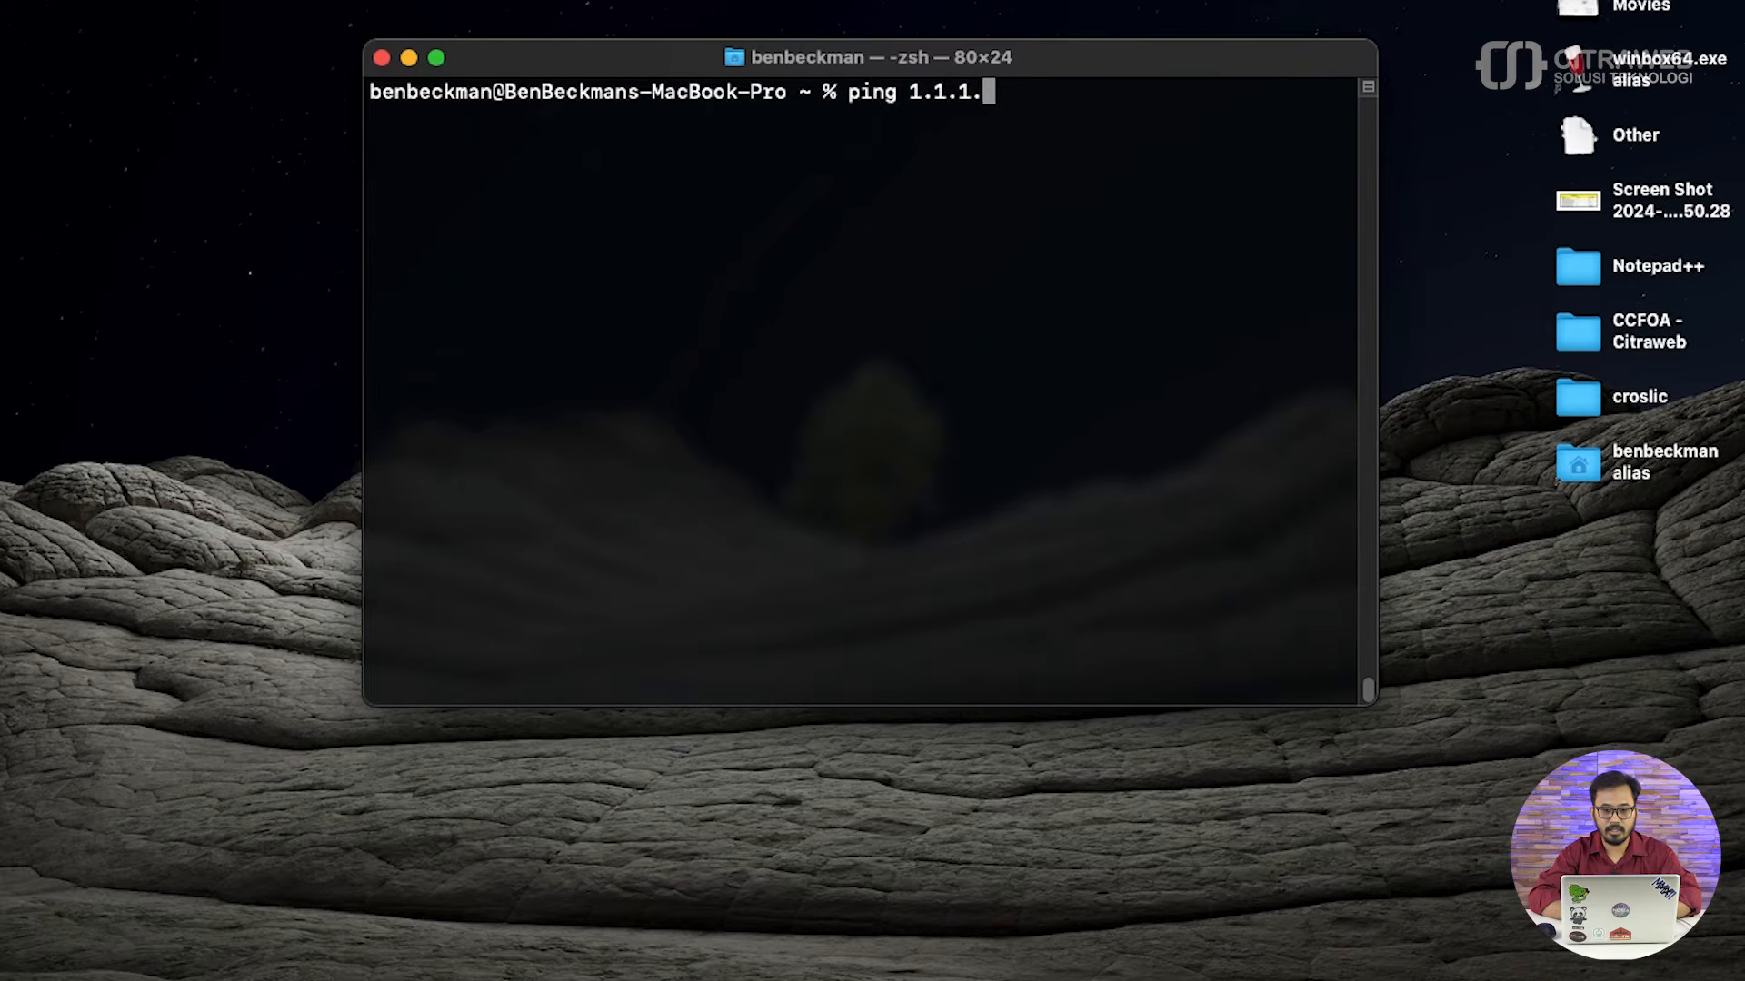
{"action": "key", "text": "Return"}
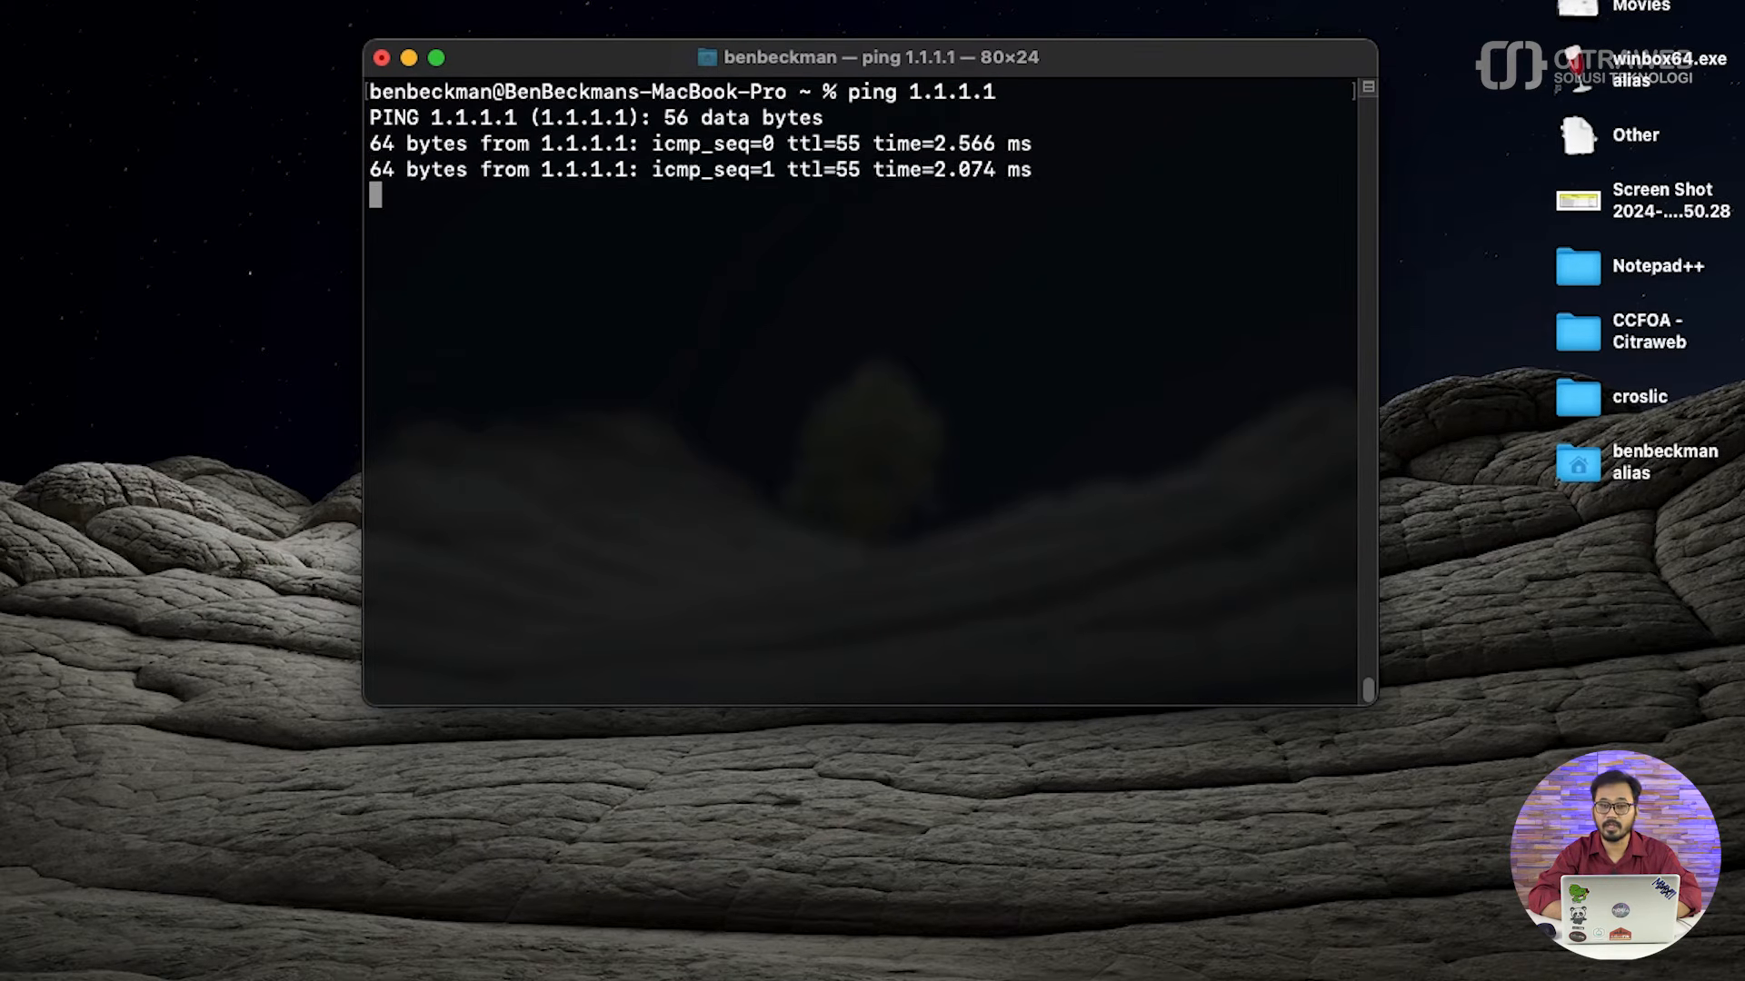
{"action": "key", "text": "ctrl+c"}
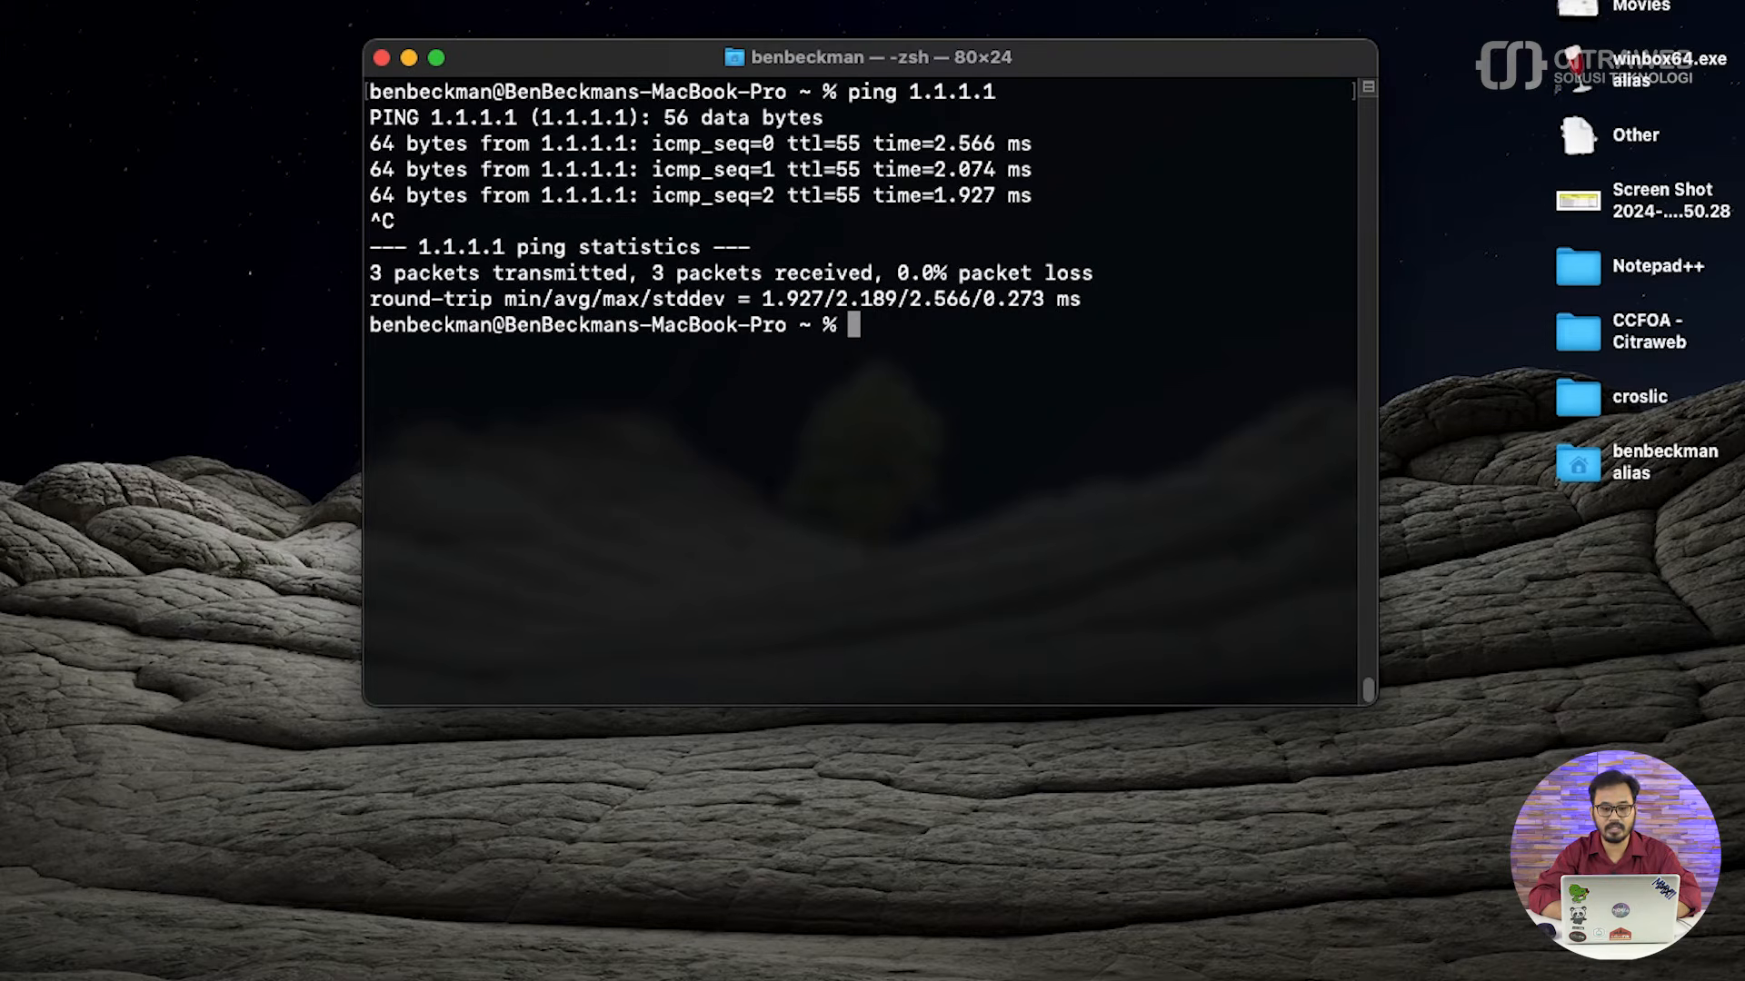
- Trace the route to 1.1.1.1 with traceroute and examine the first two hops in the output
{"action": "type", "text": "traceroute"}
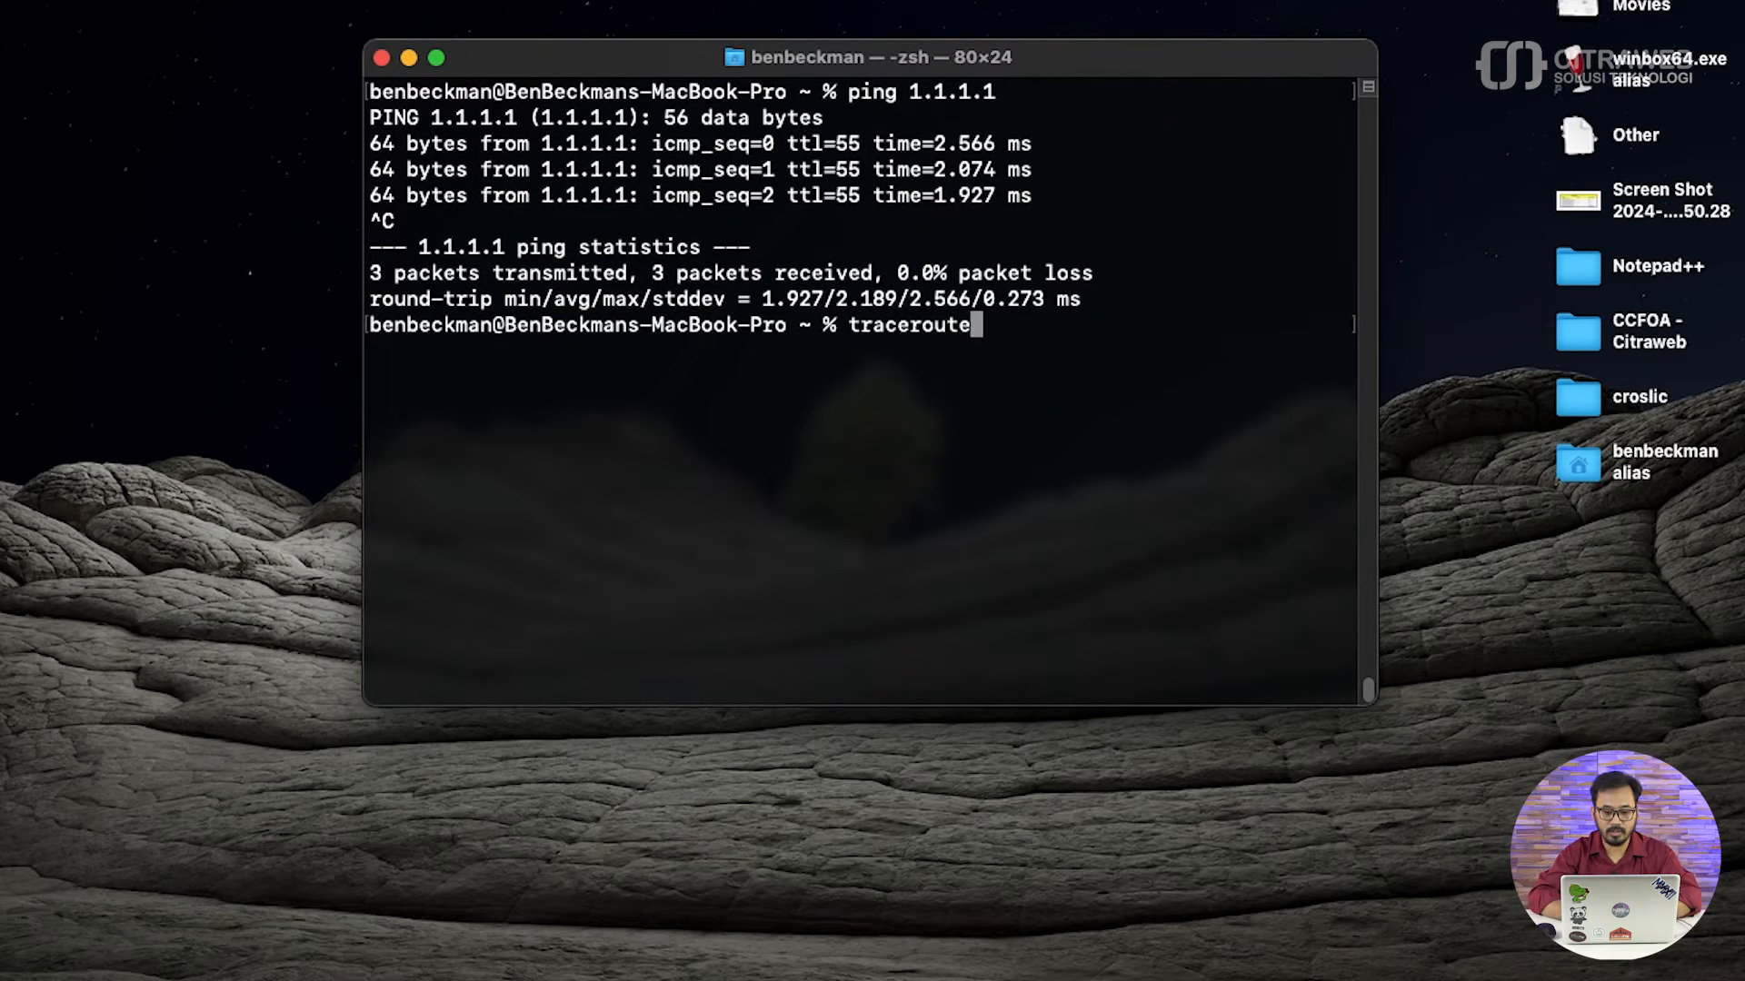
{"action": "type", "text": " 1.1.1.1"}
{"action": "key", "text": "Return"}
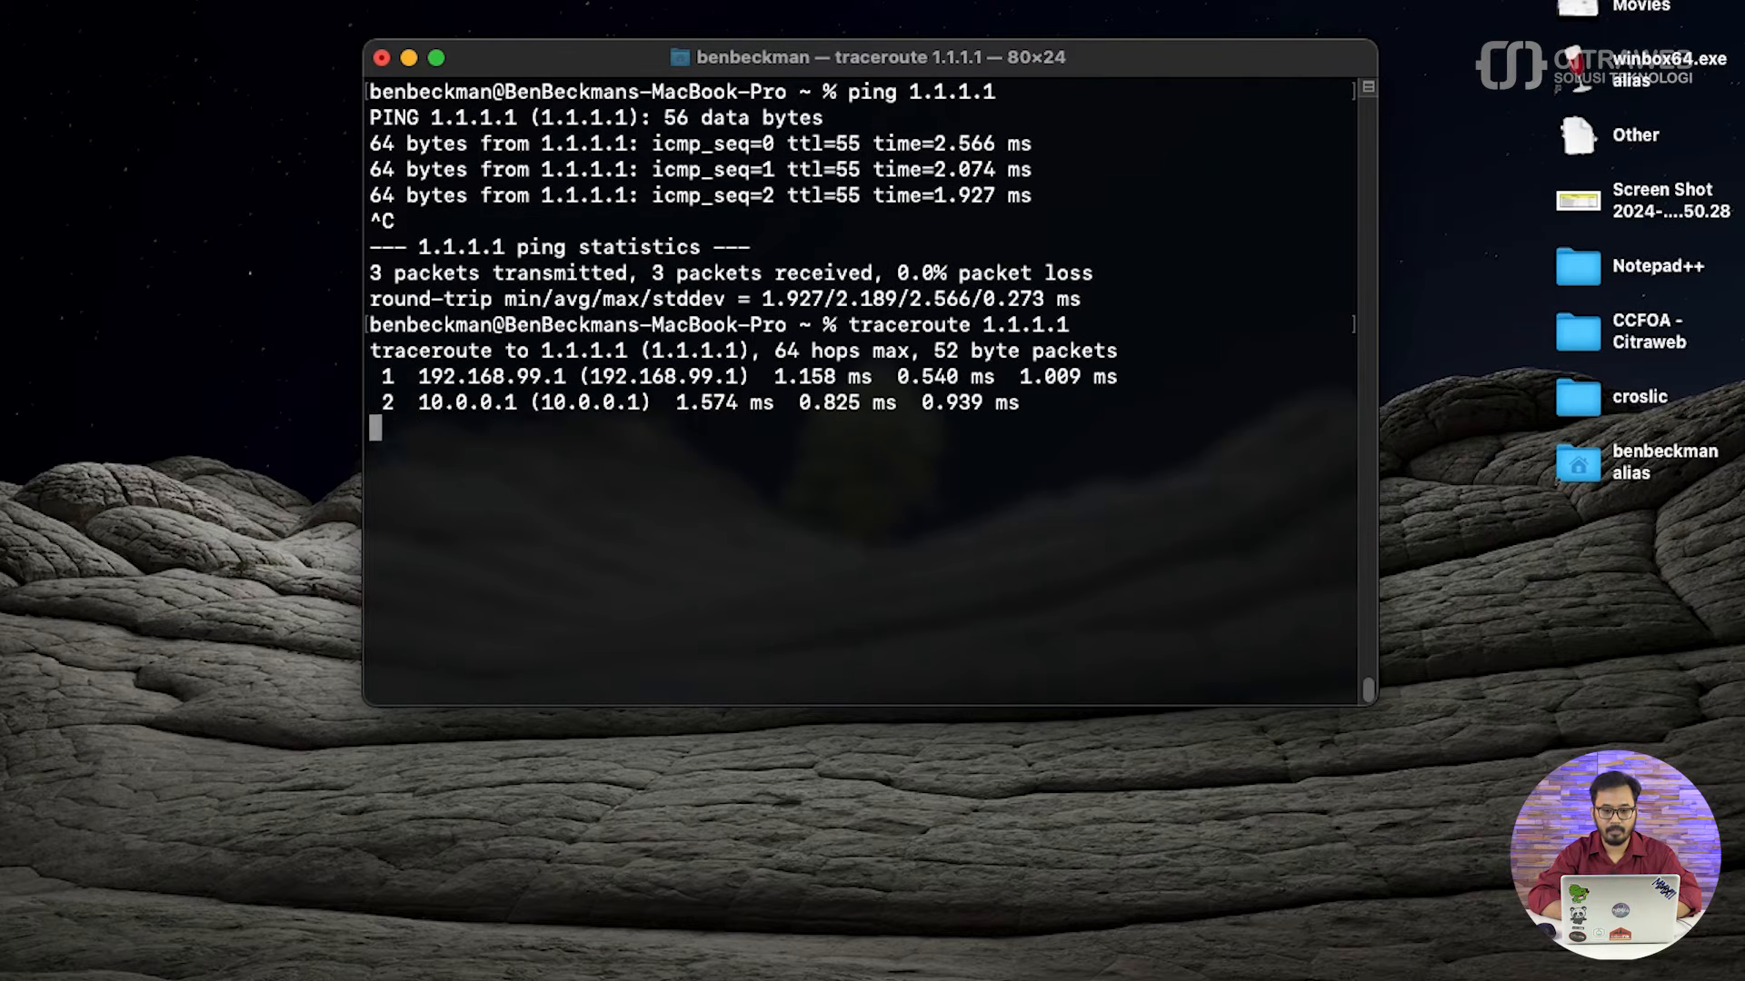
{"action": "key", "text": "Return"}
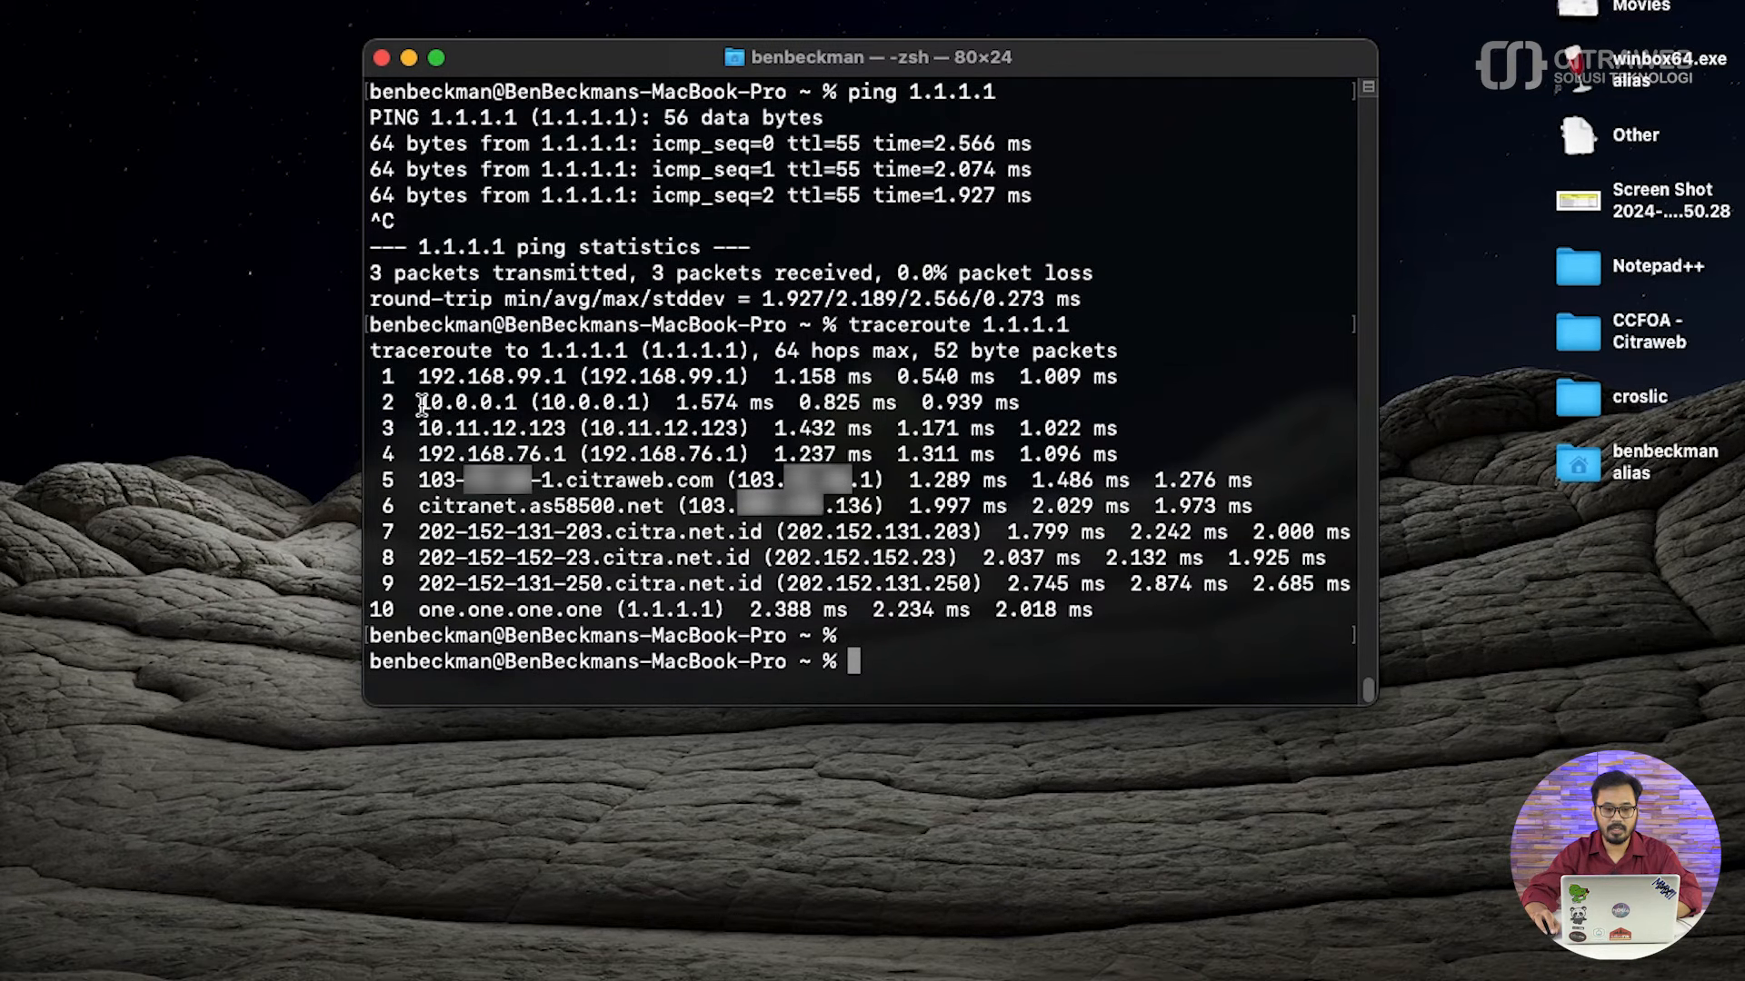
{"action": "left_click_drag", "start_coordinate": [415, 403], "coordinate": [516, 402]}
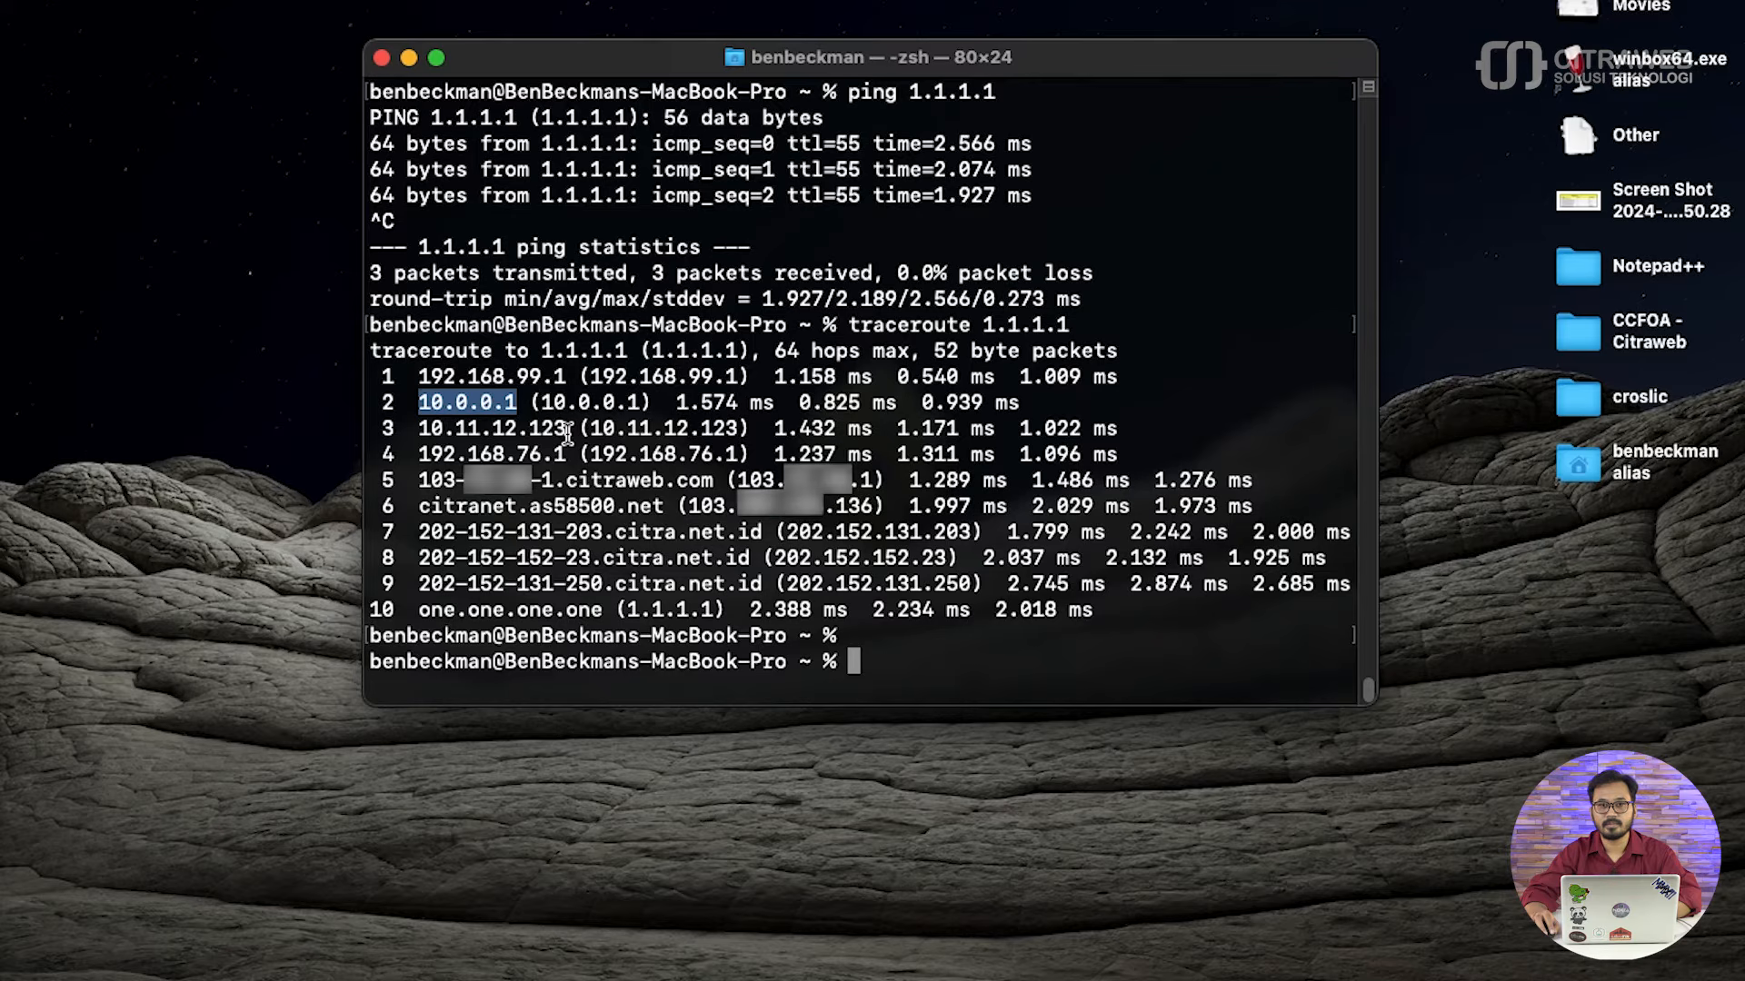
{"action": "left_click_drag", "start_coordinate": [419, 377], "coordinate": [561, 376]}
{"action": "left_click_drag", "start_coordinate": [418, 403], "coordinate": [516, 405]}
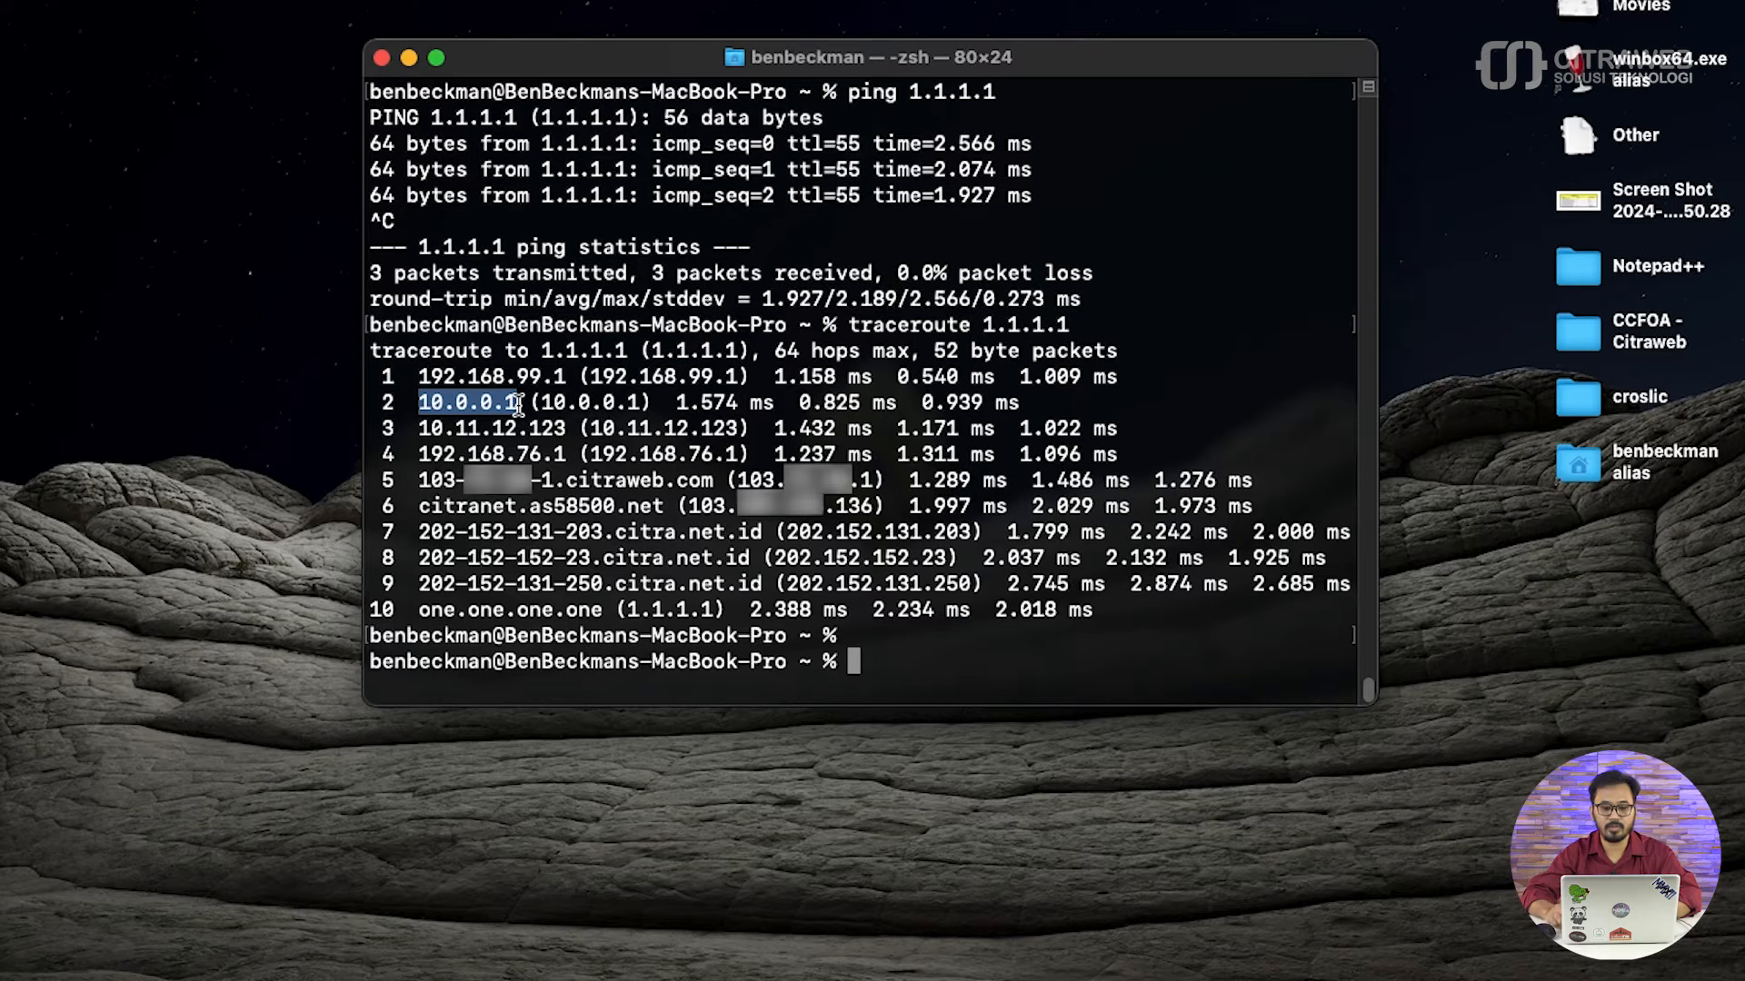
{"action": "left_click", "coordinate": [891, 591]}
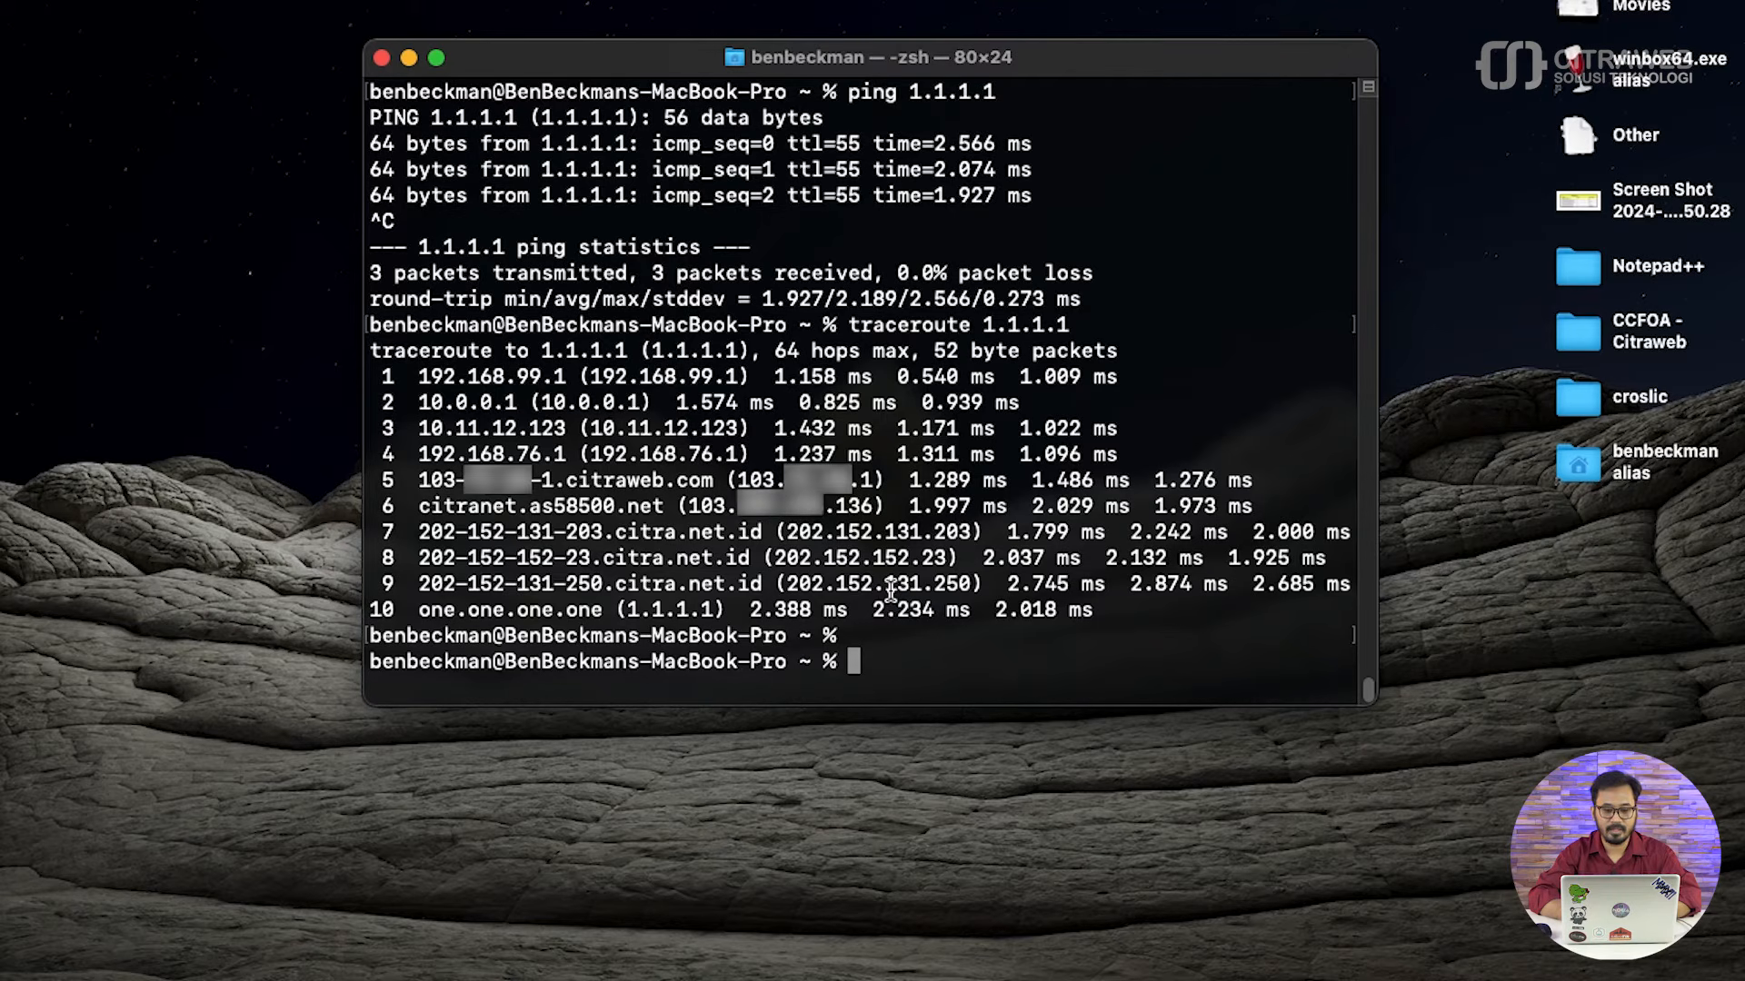
- Ping 8.8.8.8 to test internet connectivity during the failover, and stop the ping after a few attempts
{"action": "type", "text": "ping "}
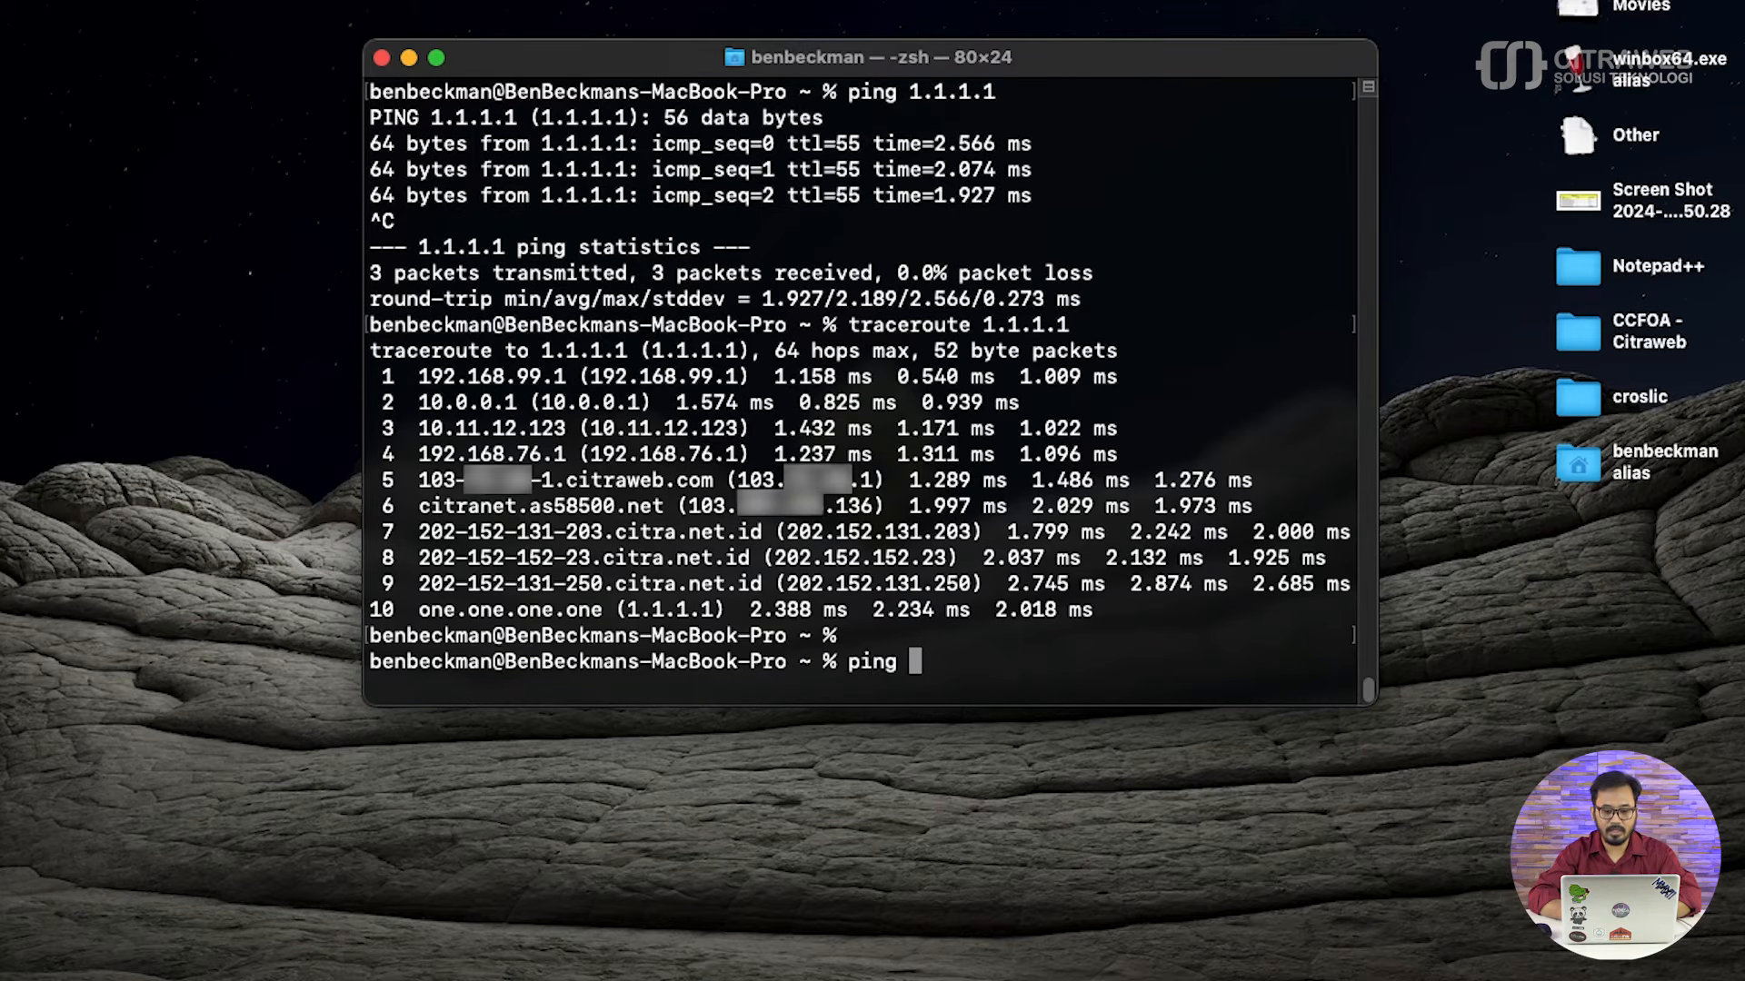
{"action": "type", "text": "8.8.8.8"}
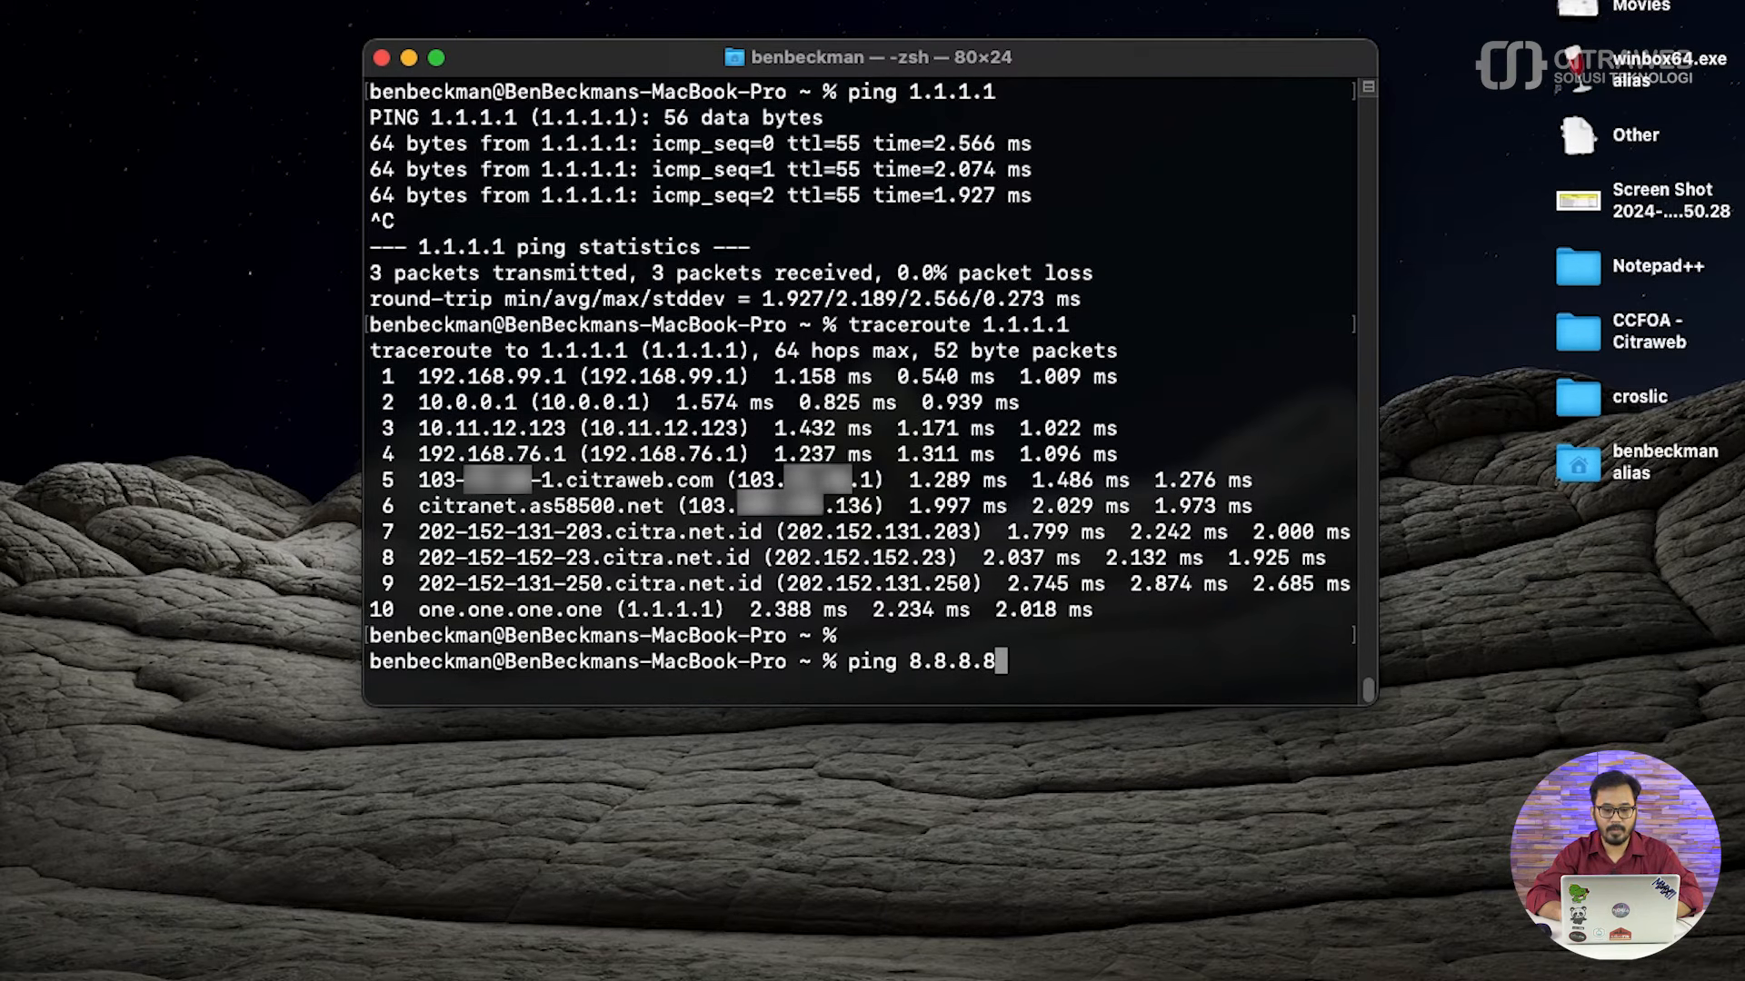
{"action": "key", "text": "Return"}
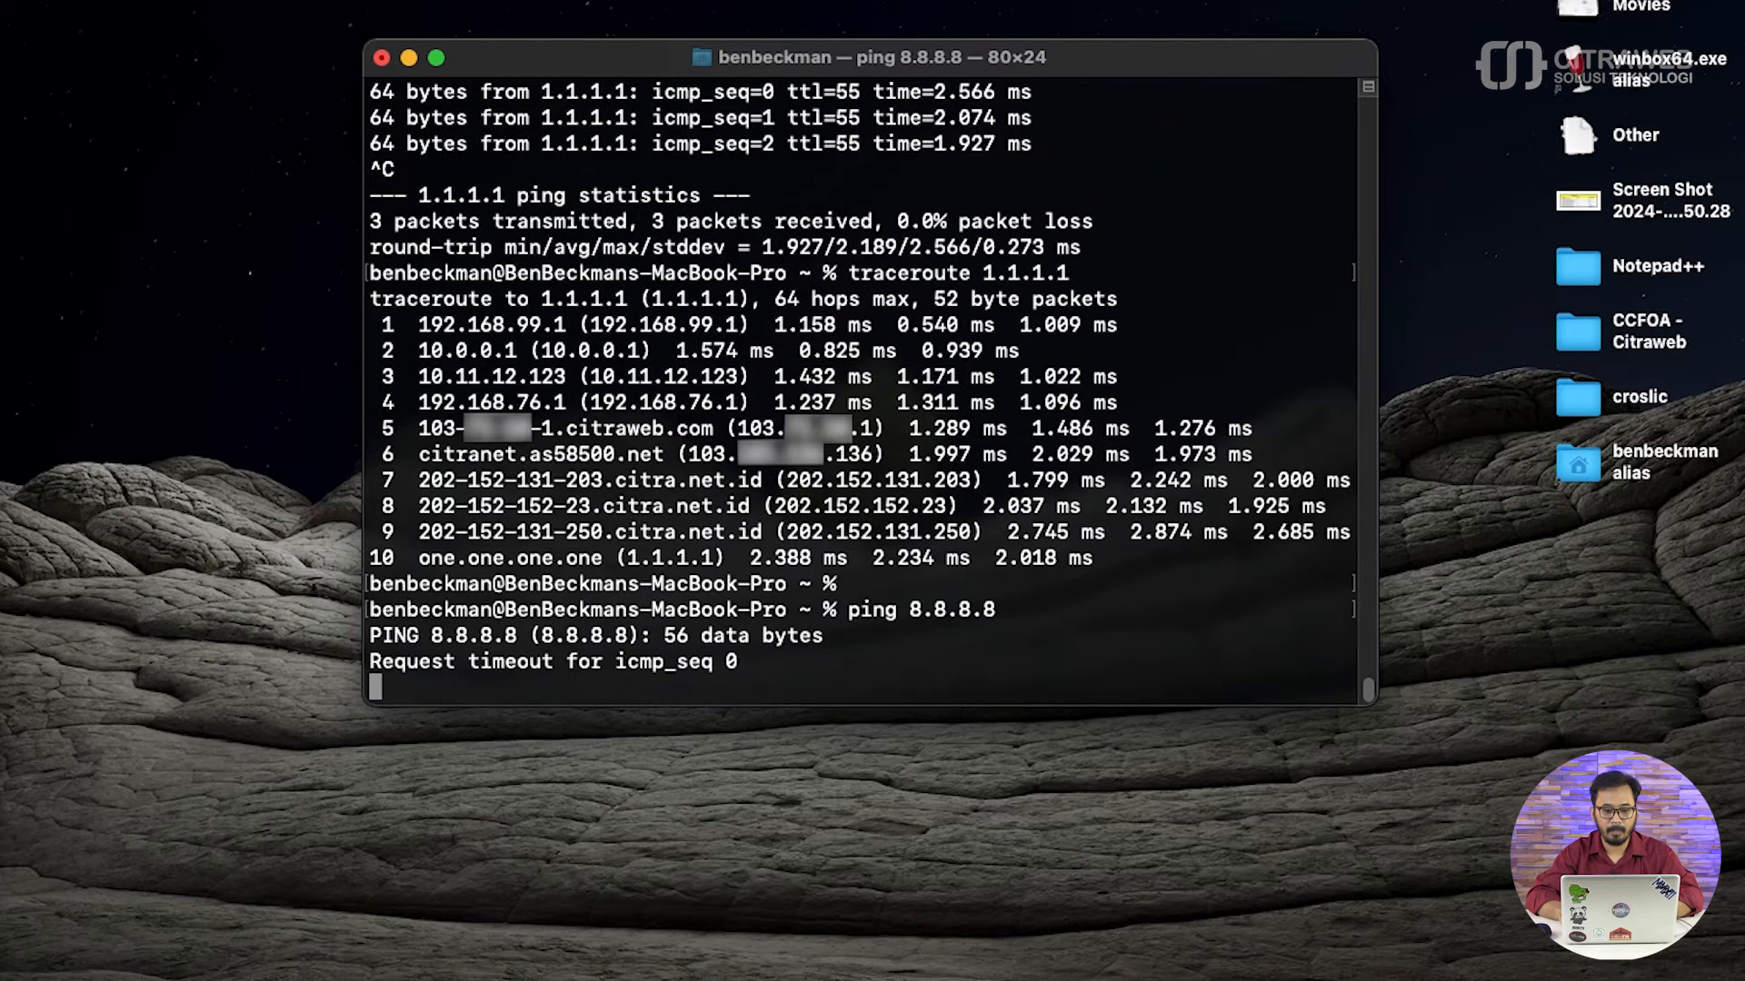
{"action": "key", "text": "ctrl+c"}
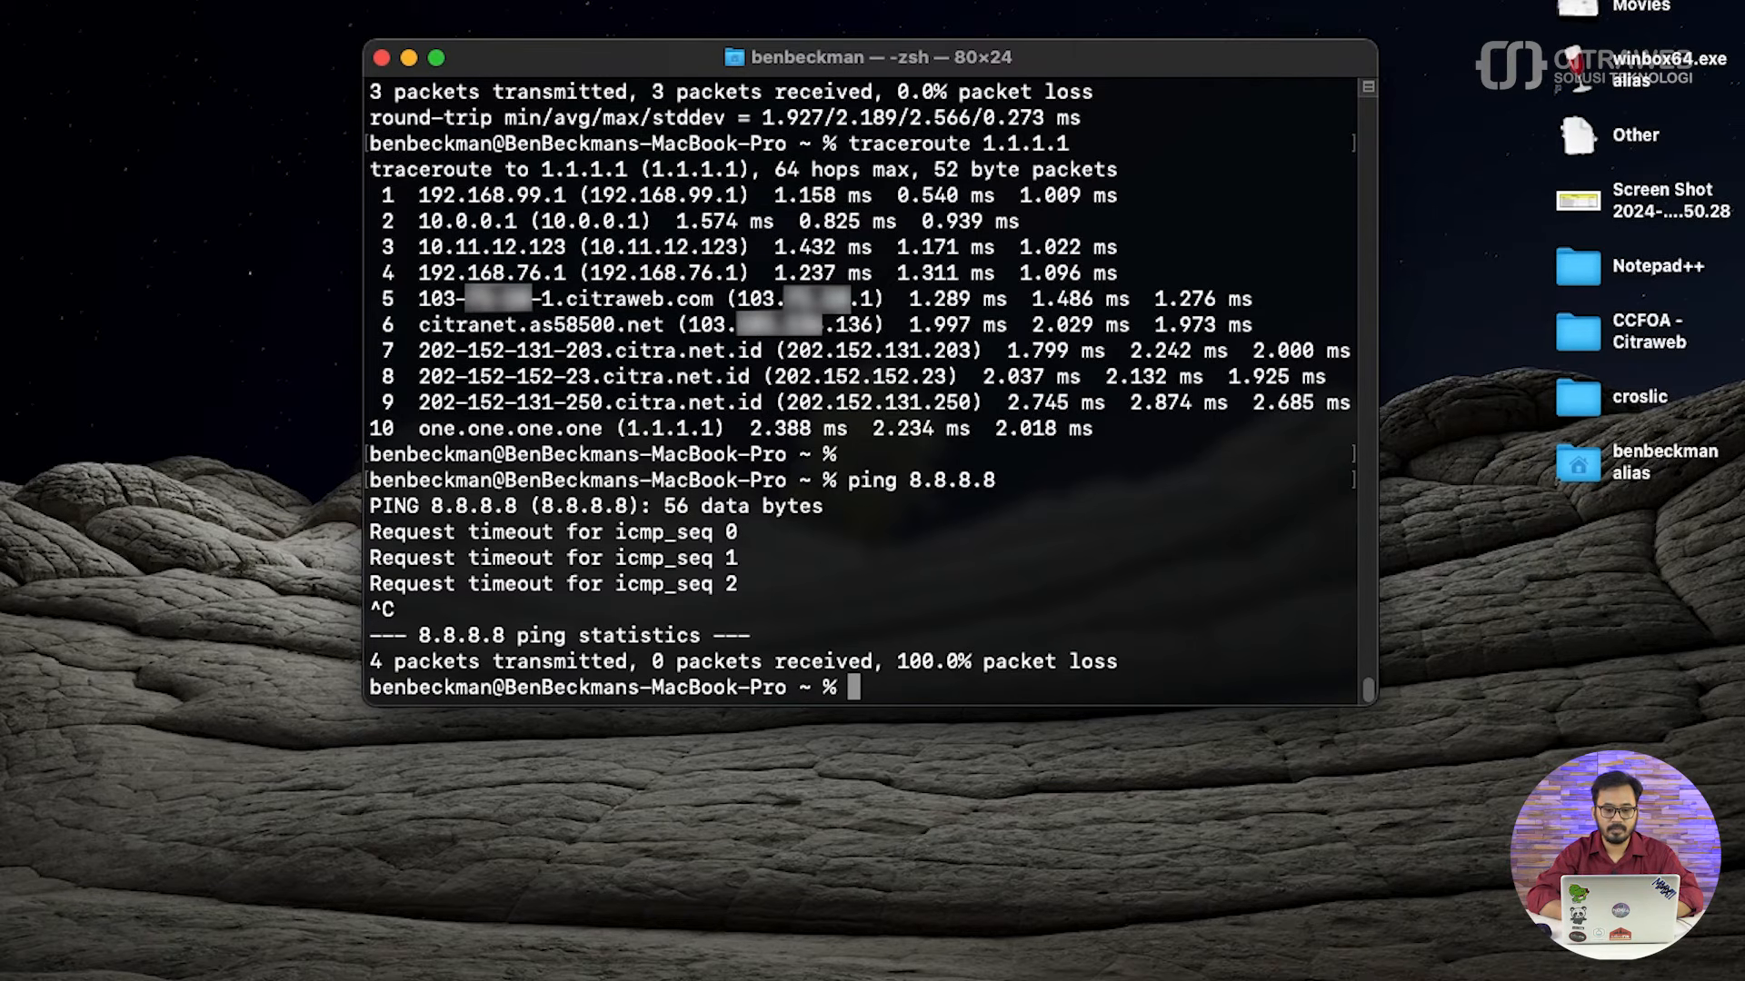
- Ping 8.8.8.8 a second time to recheck connectivity, let it run for over ten packets, and stop it
{"action": "type", "text": "ping "}
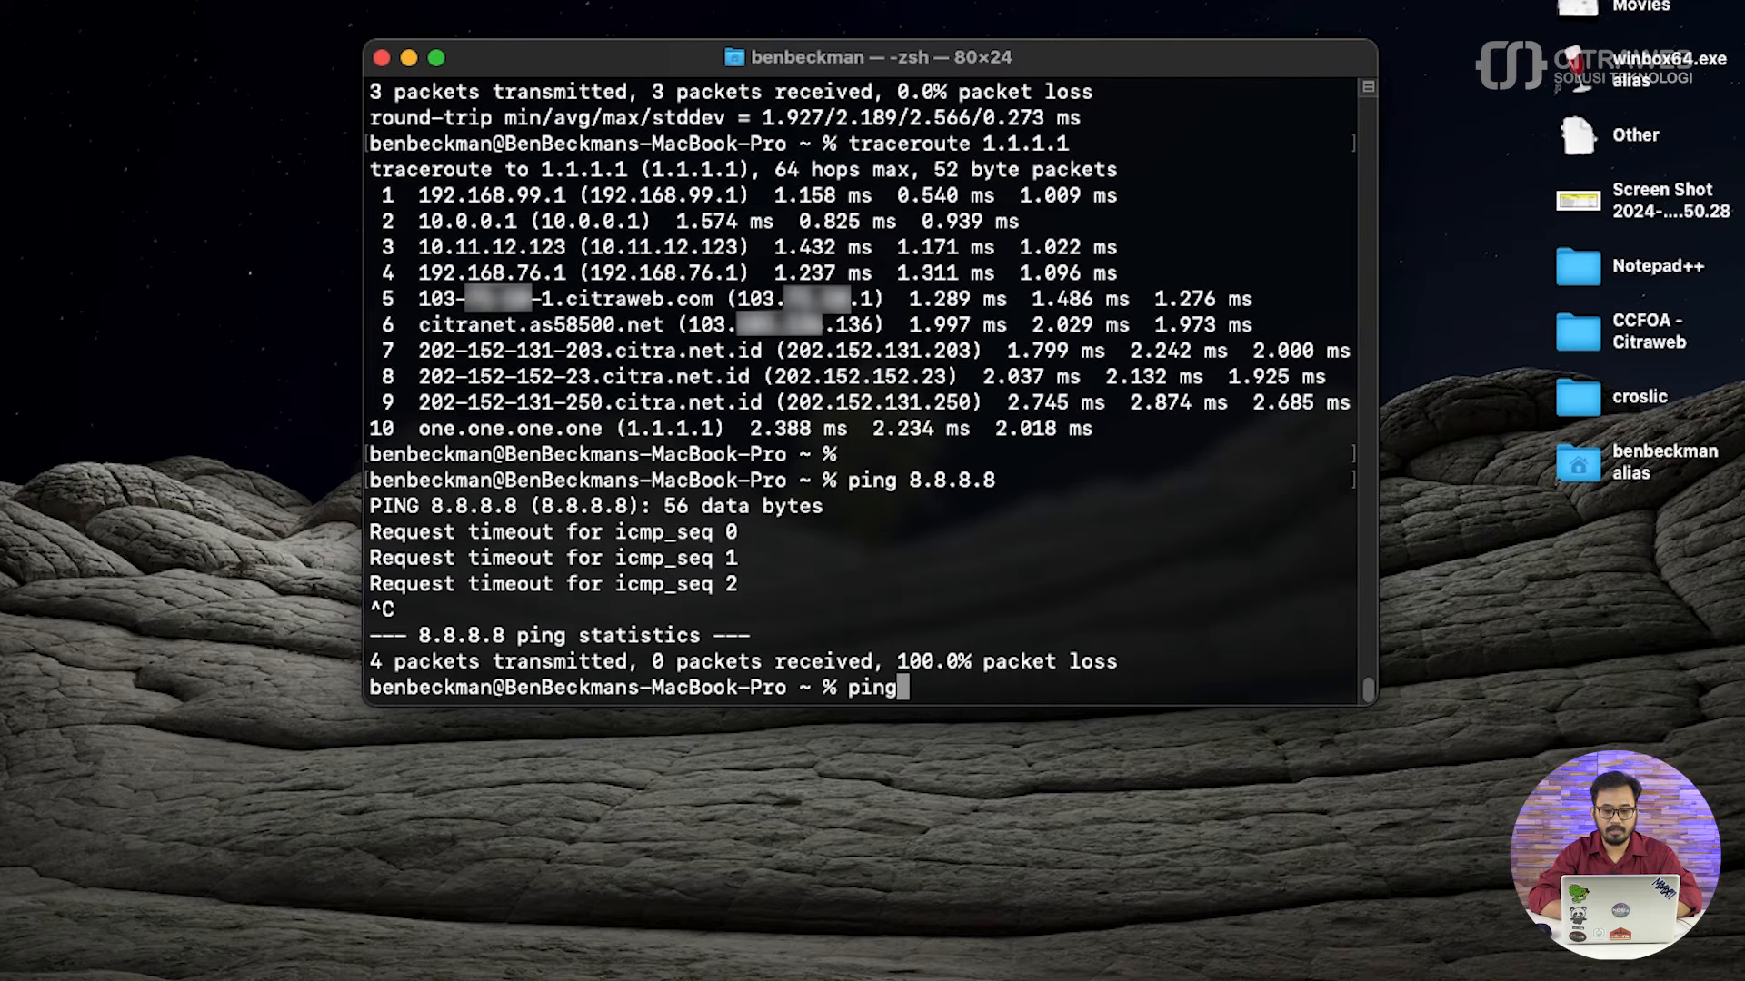
{"action": "type", "text": "8.8.8.8"}
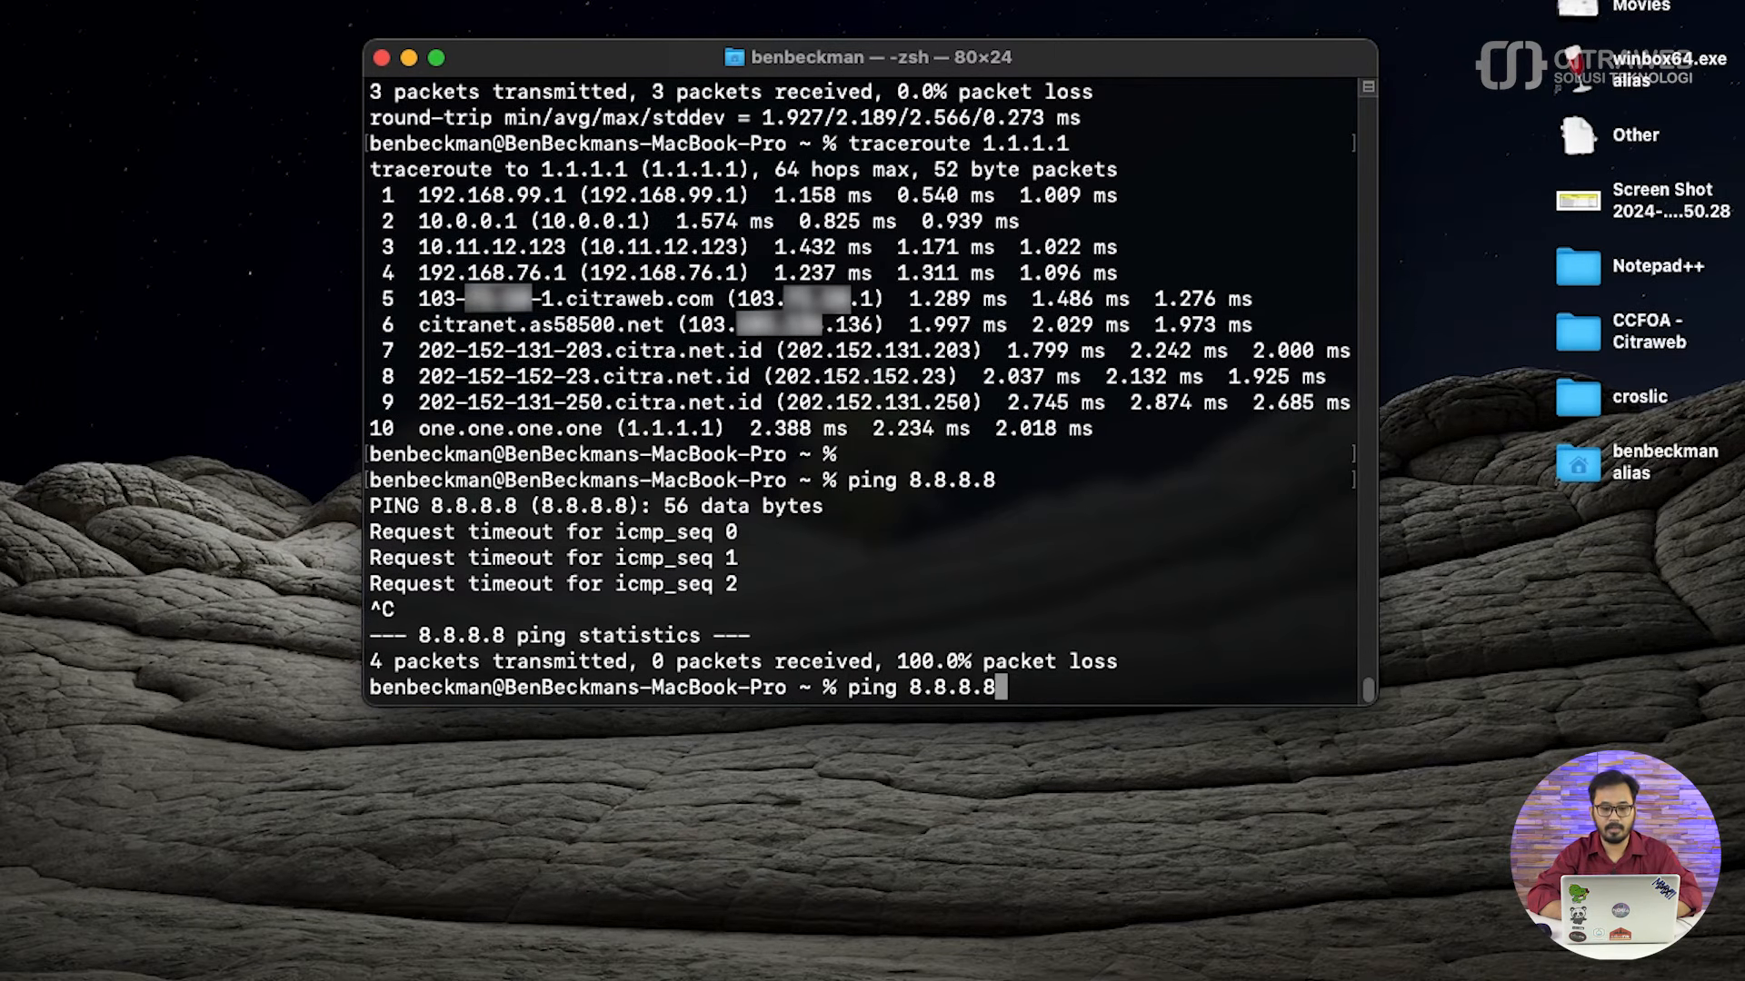
{"action": "key", "text": "Return"}
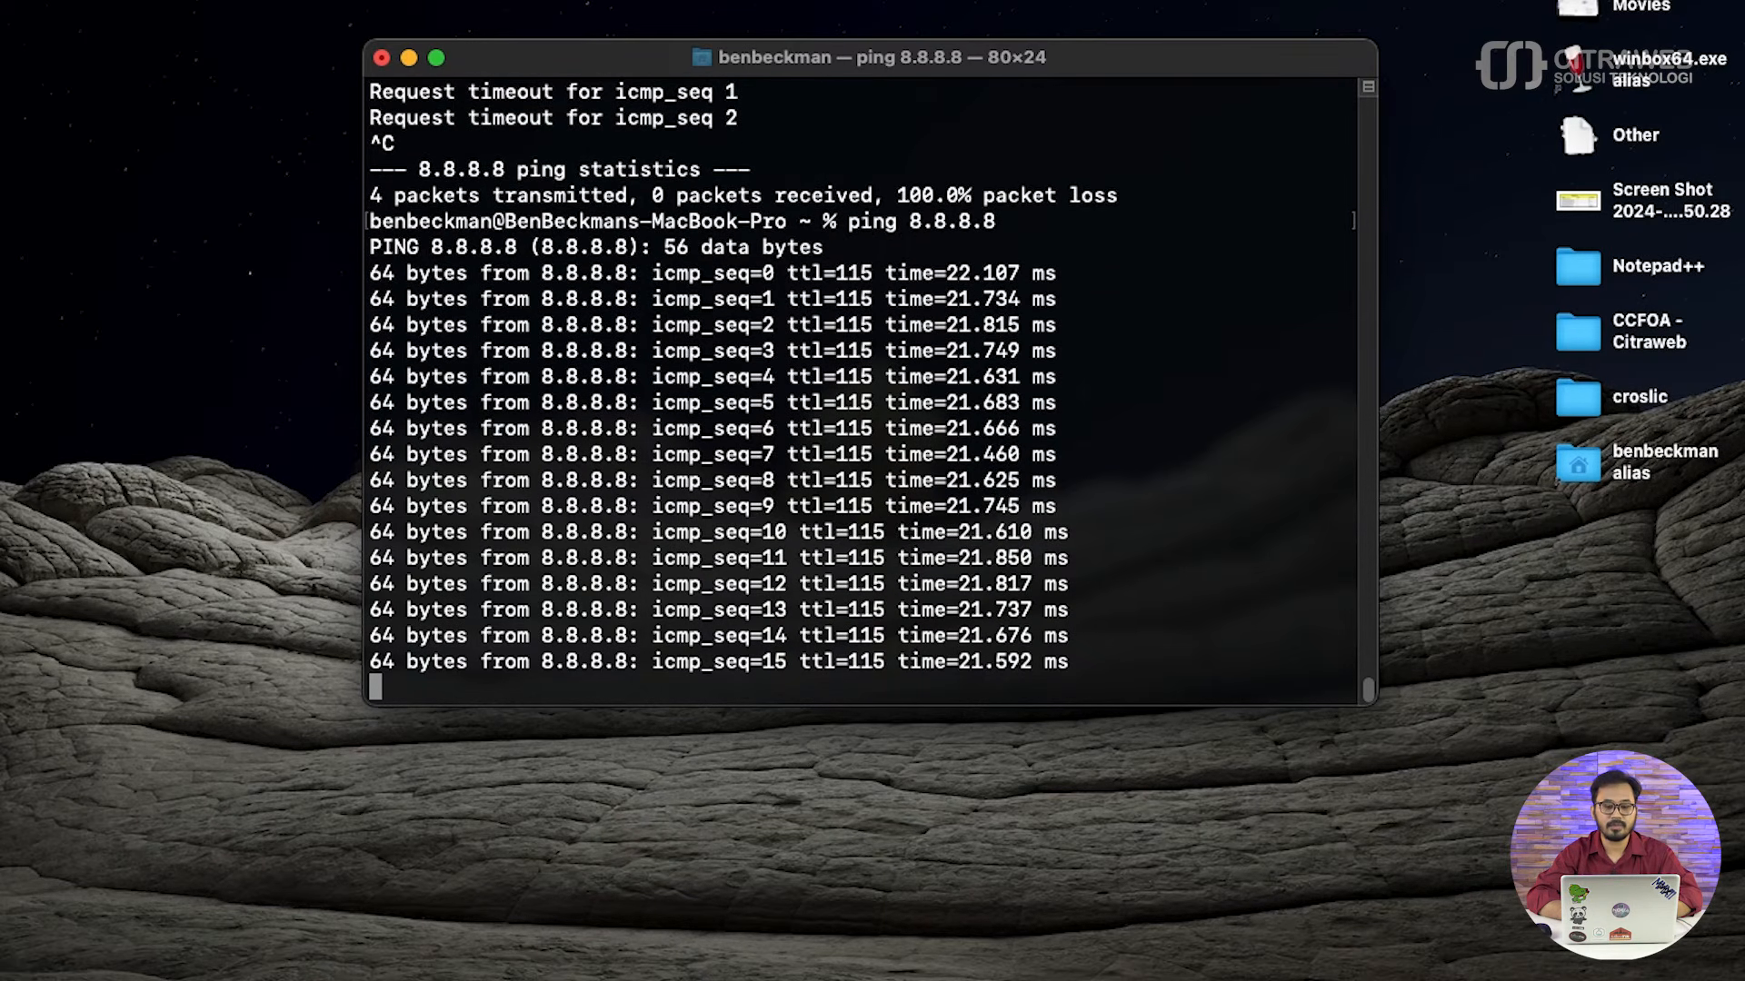
{"action": "key", "text": "ctrl+c"}
- Trace the route to 8.8.8.8 with traceroute, stop the trace early and examine which gateway the second hop uses
{"action": "type", "text": "t"}
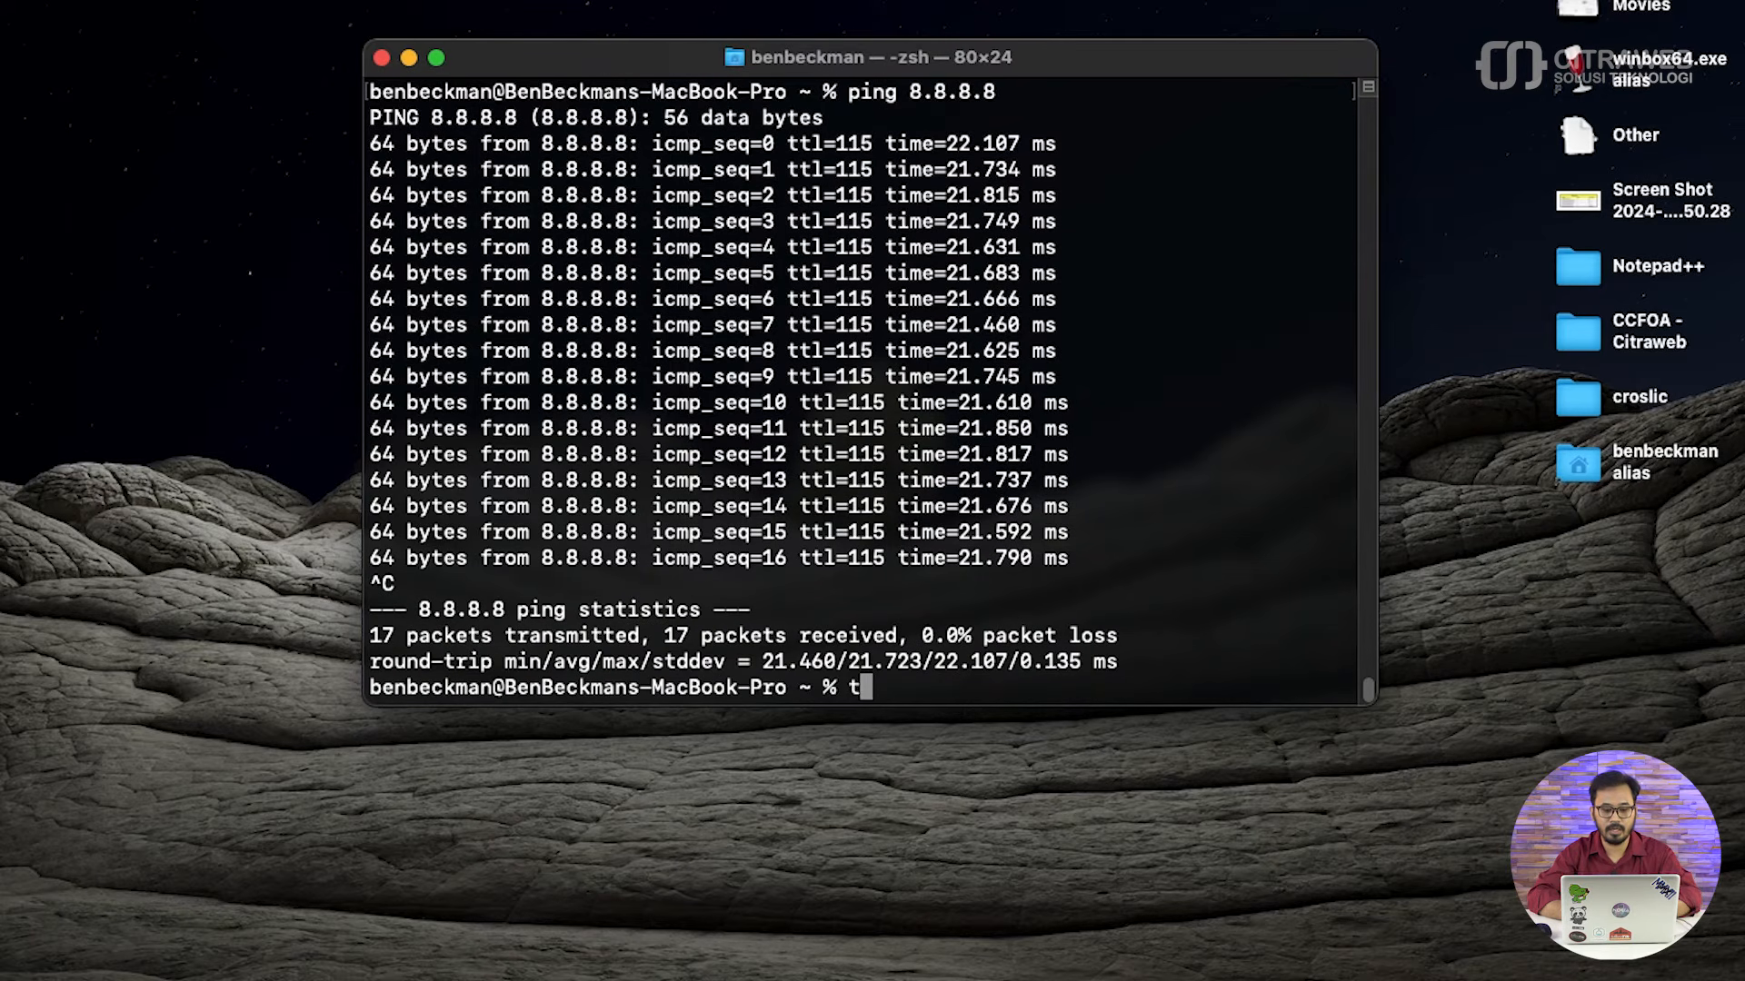
{"action": "type", "text": "raceroute"}
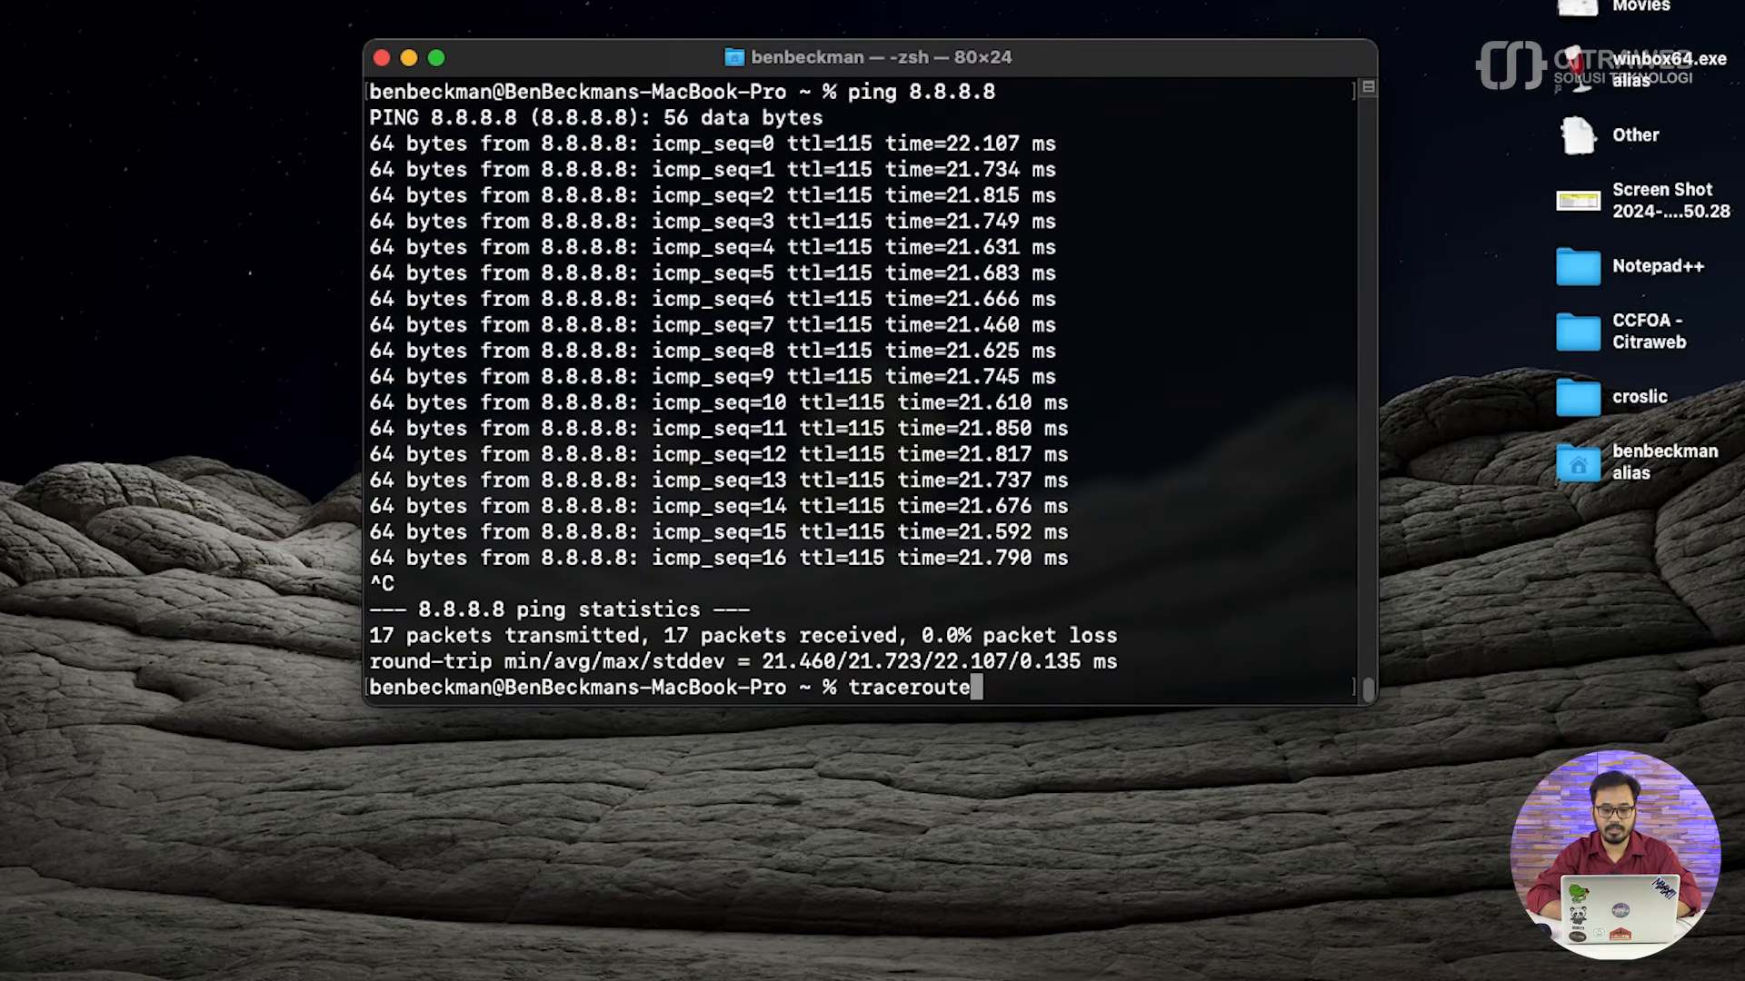
{"action": "type", "text": " 8.8.8.8"}
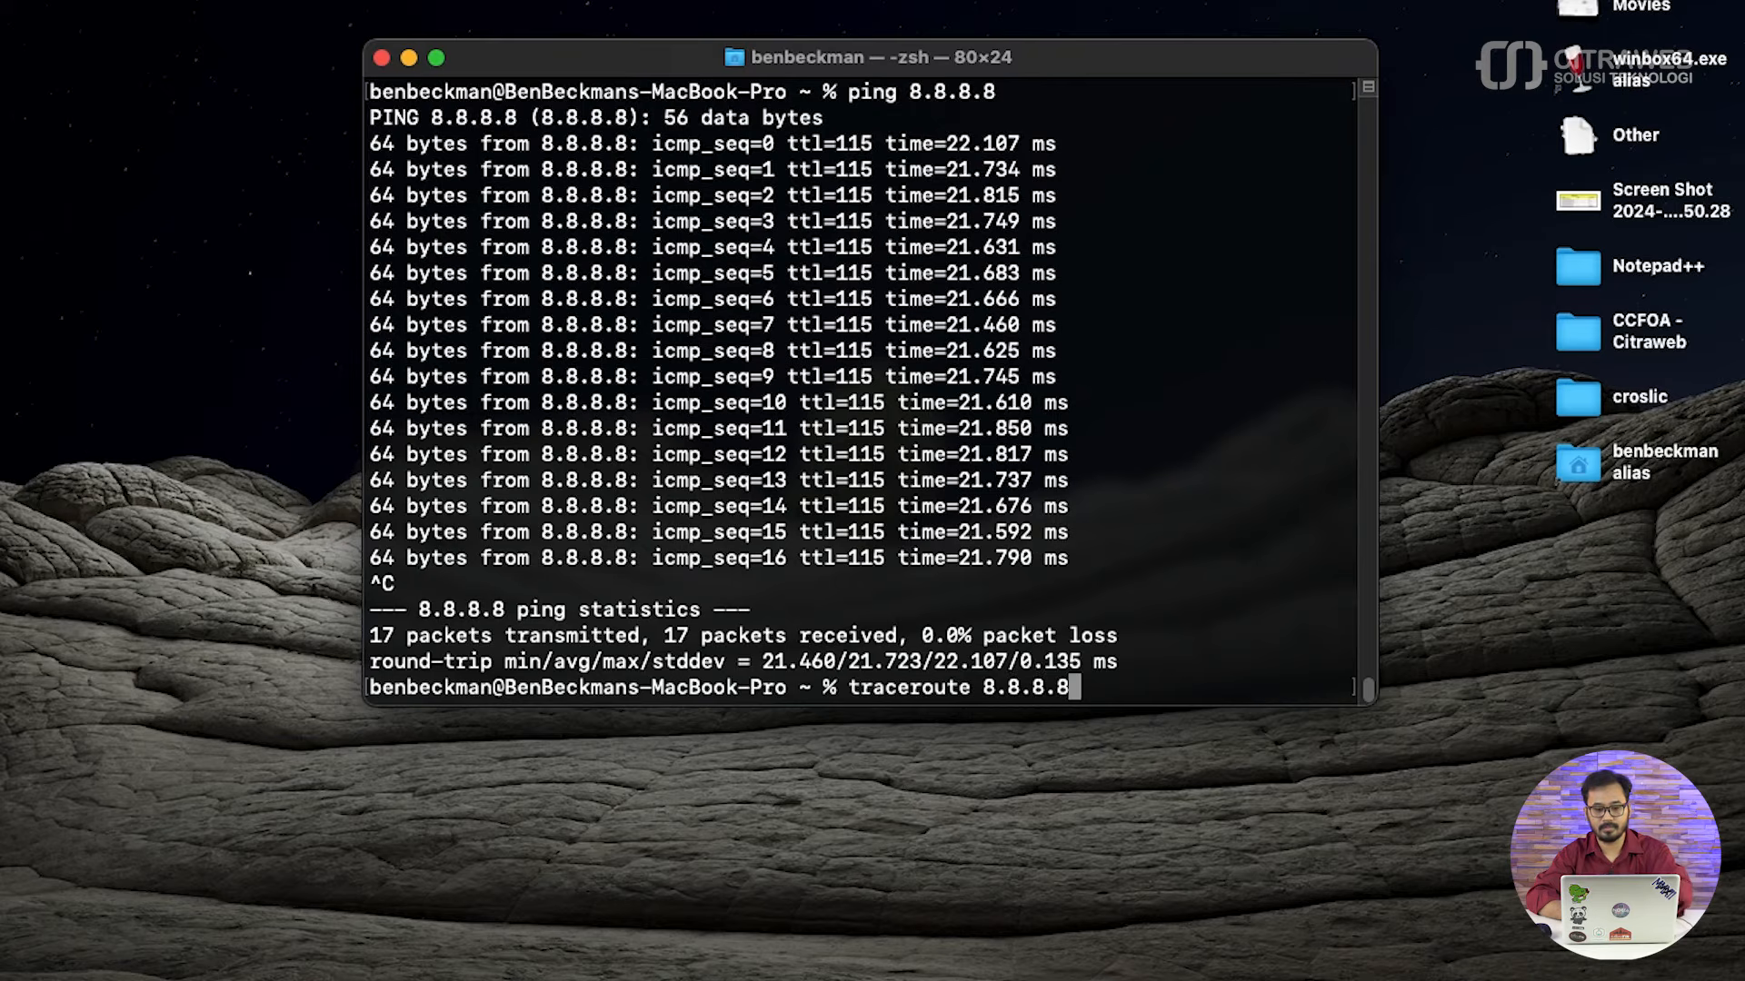
{"action": "key", "text": "Return"}
{"action": "key", "text": "ctrl+c"}
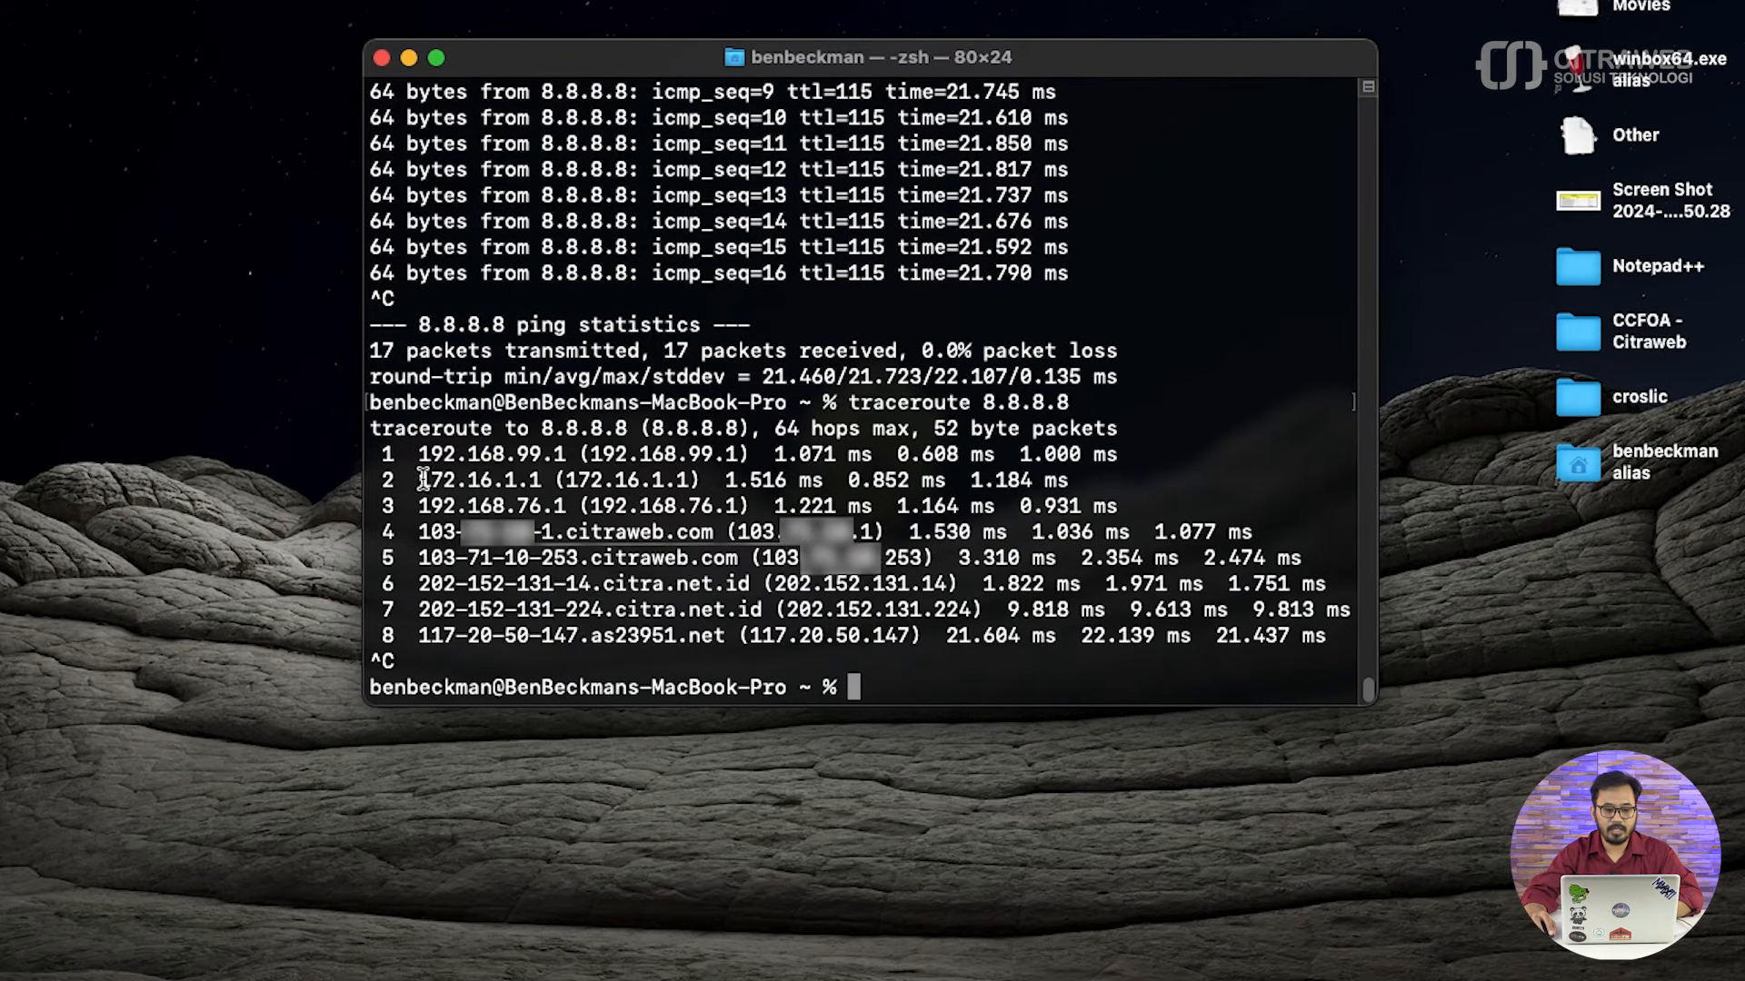
{"action": "left_click_drag", "start_coordinate": [419, 481], "coordinate": [541, 482]}
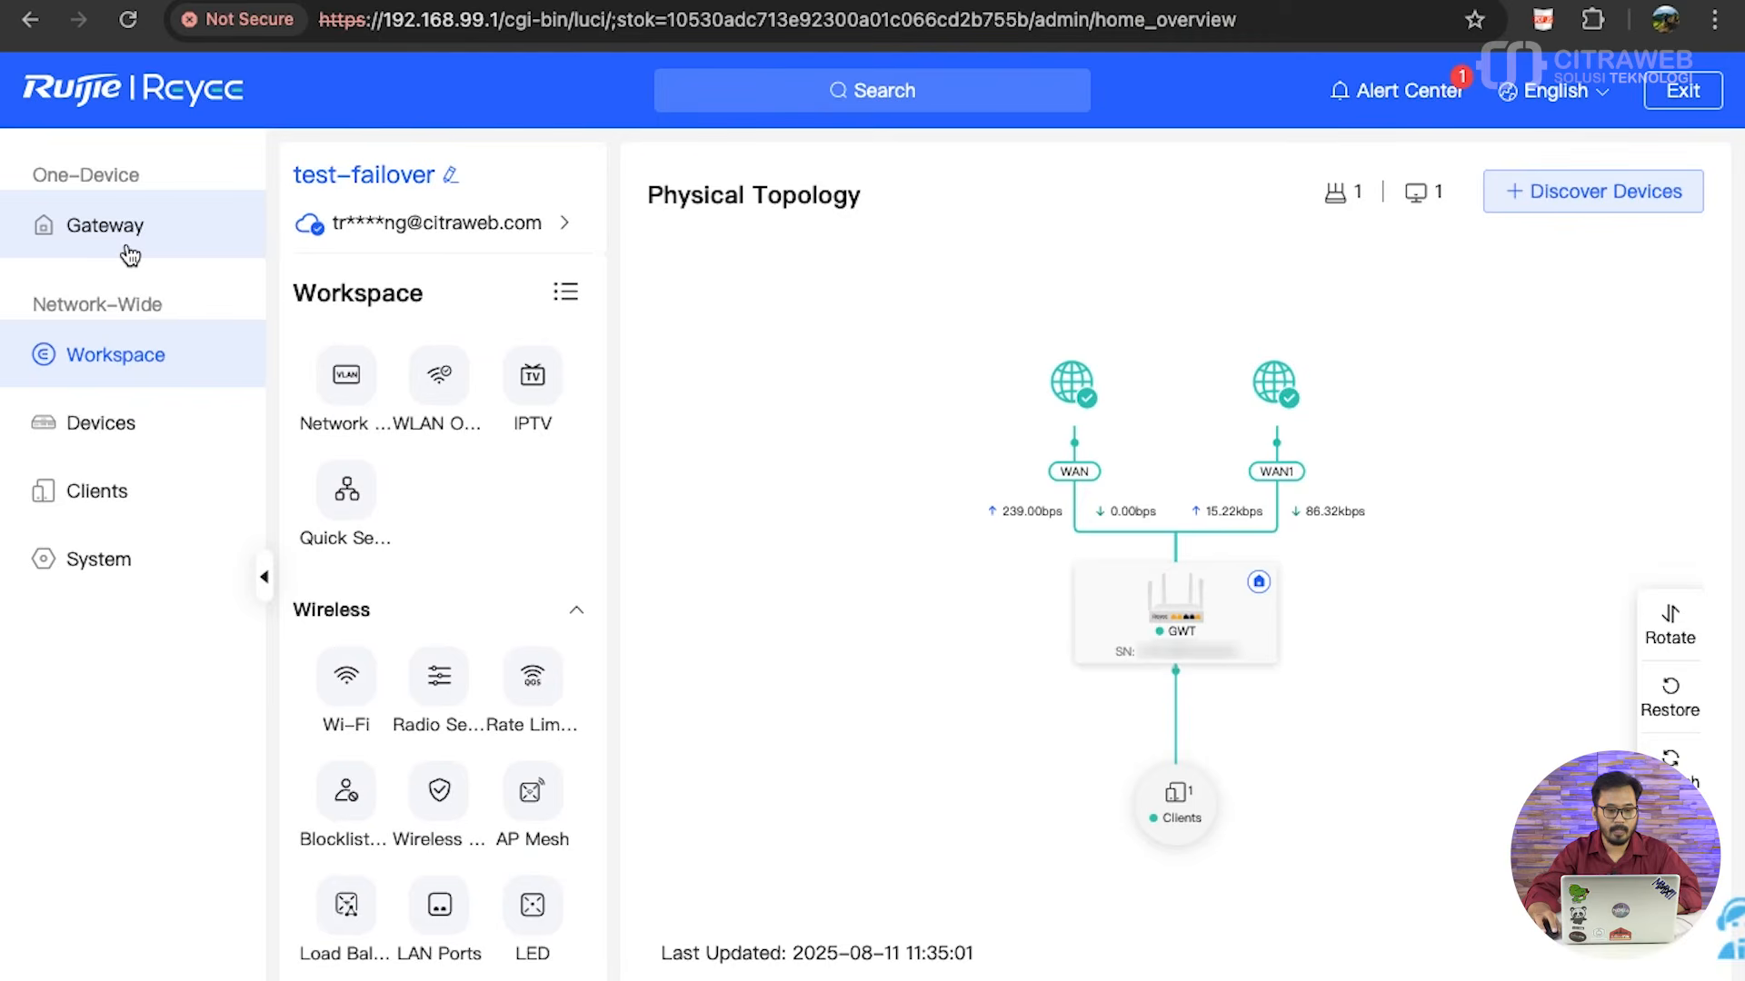
- Open the gateway's WAN line probe settings and check the IPv4 link probe status of WAN0 and WAN1
{"action": "left_click", "coordinate": [130, 253]}
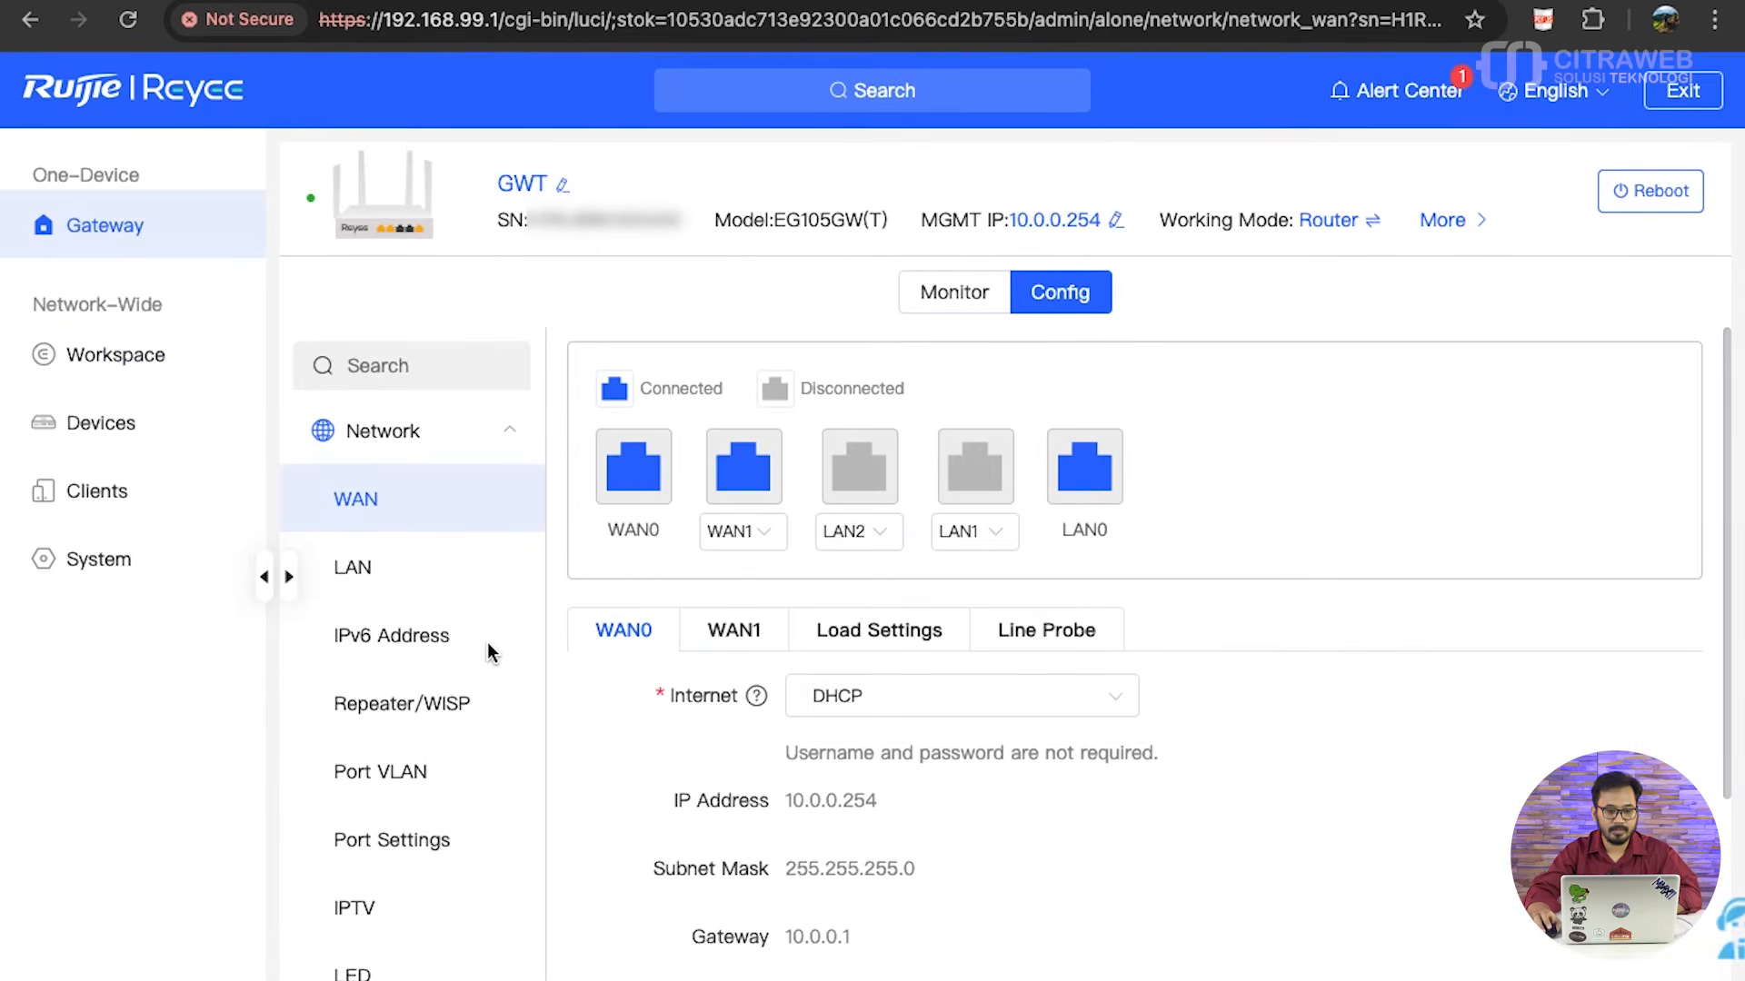
{"action": "scroll", "coordinate": [486, 661], "scroll_direction": "down", "scroll_amount": 2}
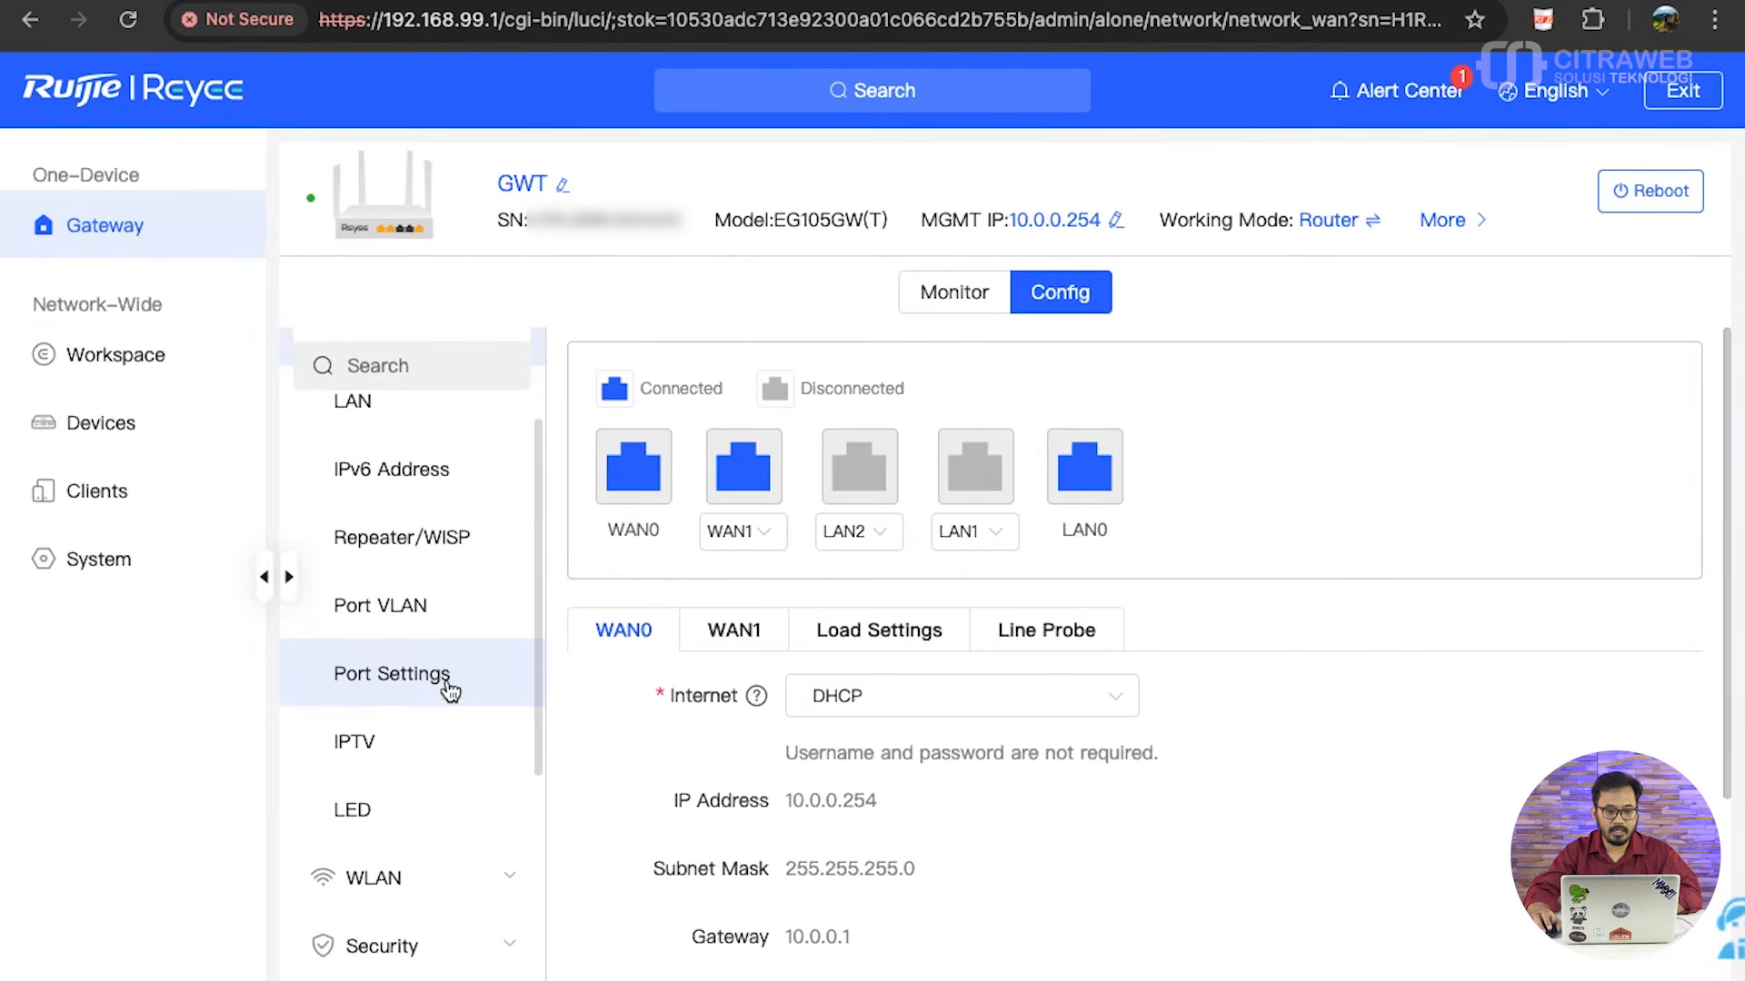
{"action": "scroll", "coordinate": [449, 691], "scroll_direction": "up", "scroll_amount": 2}
{"action": "left_click", "coordinate": [394, 509]}
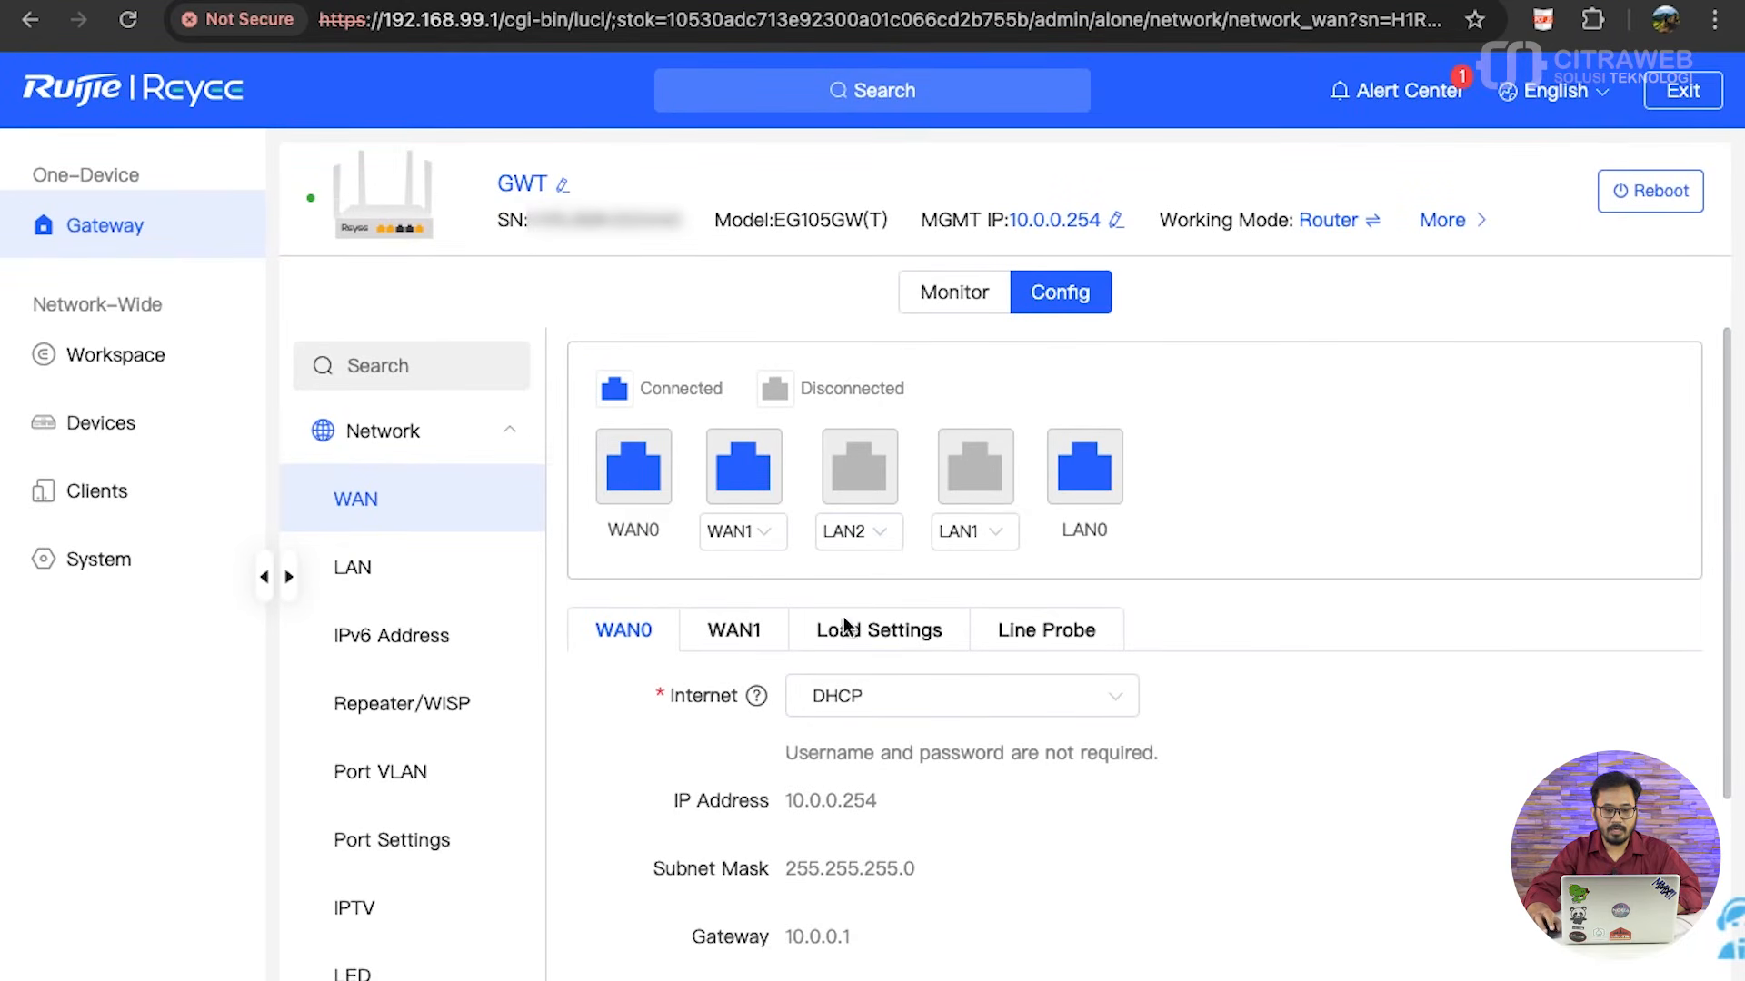
{"action": "left_click", "coordinate": [1025, 642]}
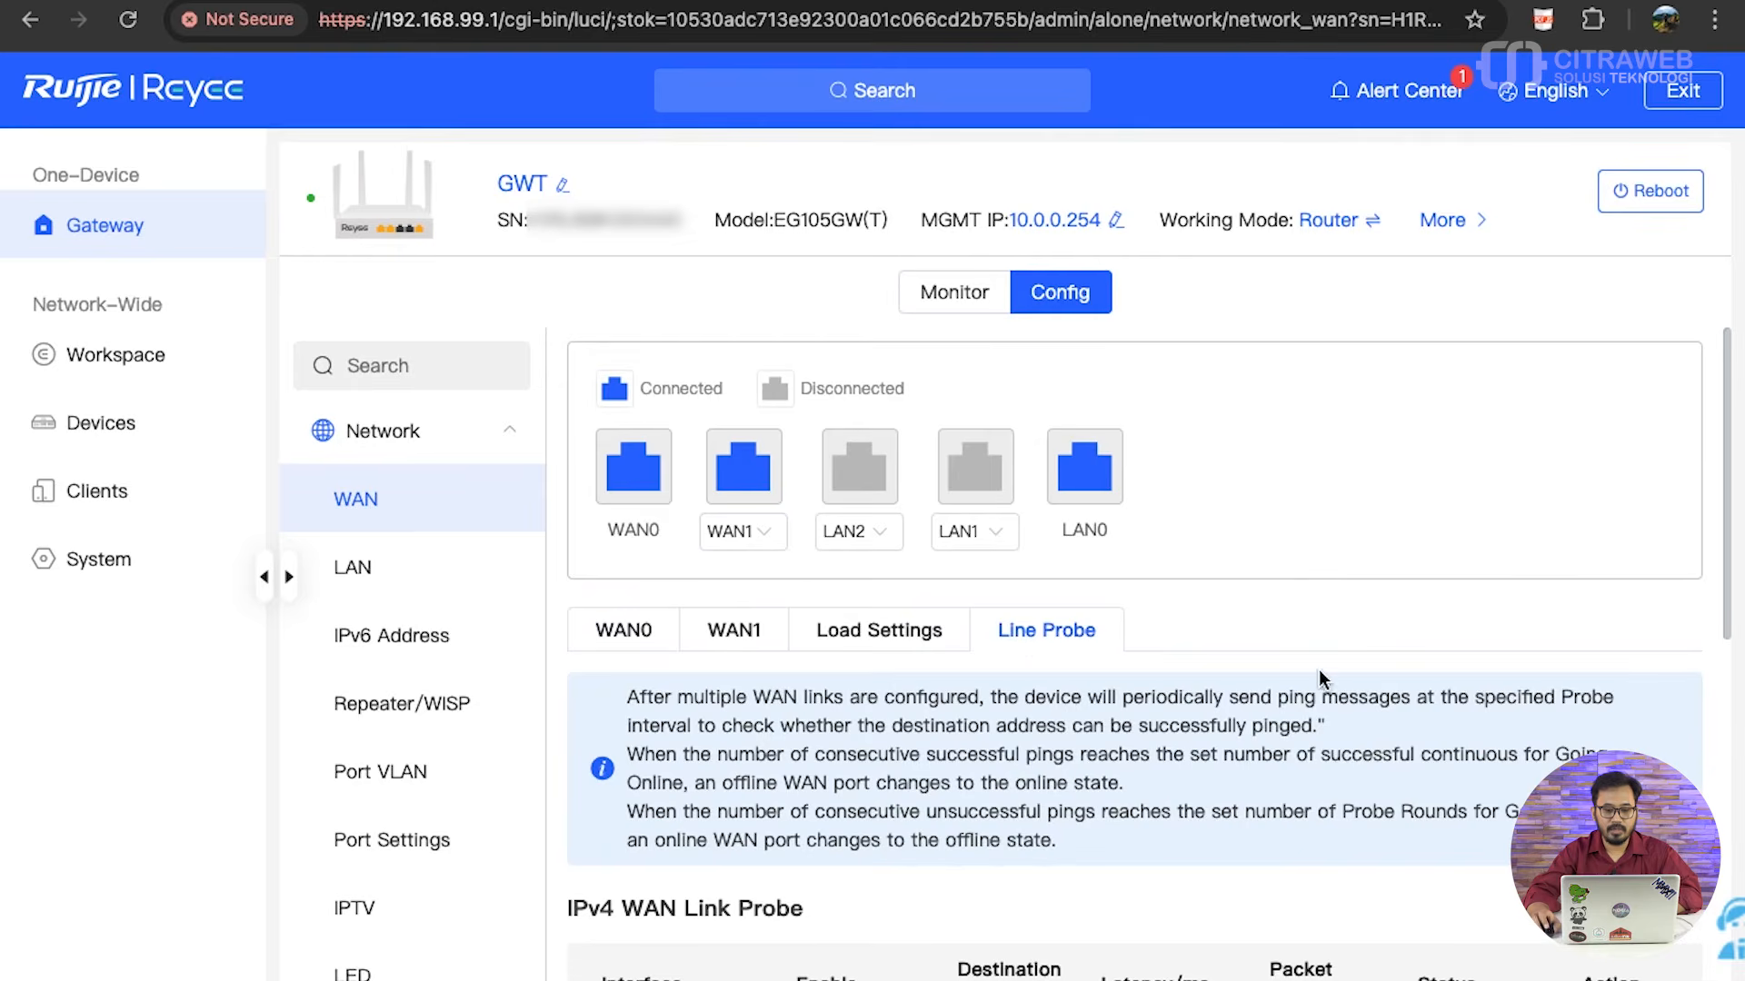
{"action": "scroll", "coordinate": [1318, 669], "scroll_direction": "down", "scroll_amount": 3}
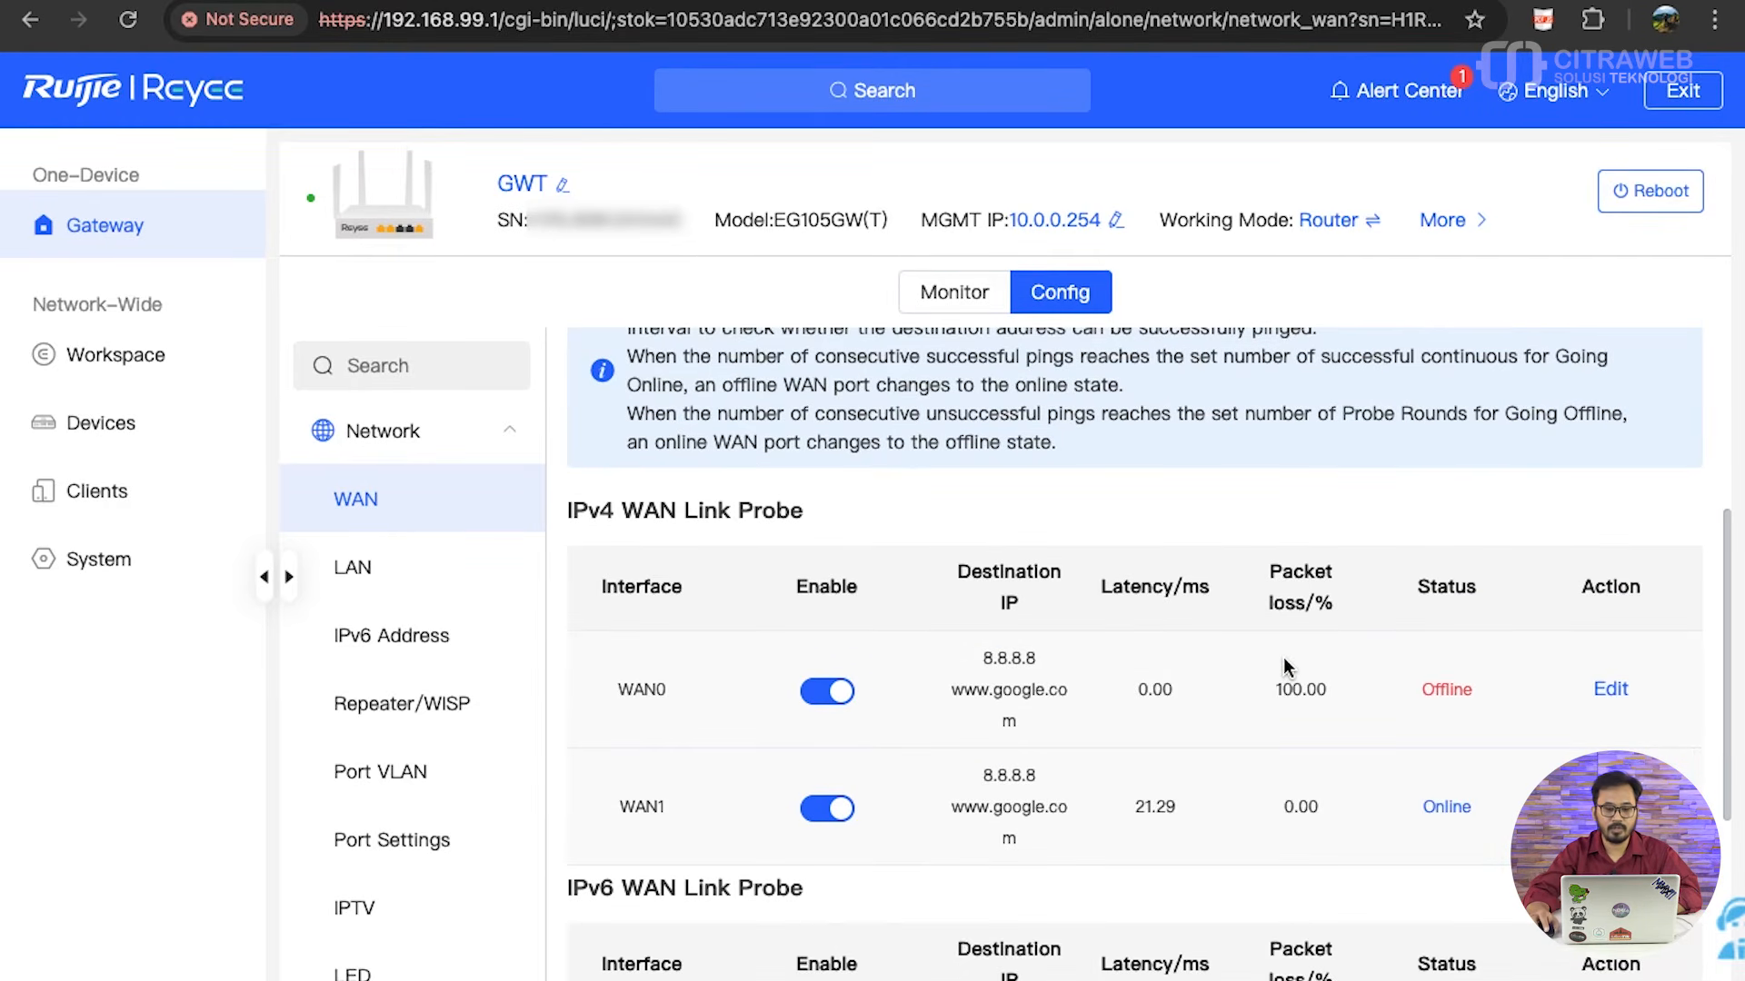
{"action": "scroll", "coordinate": [1285, 667], "scroll_direction": "up", "scroll_amount": 2}
{"action": "scroll", "coordinate": [1284, 669], "scroll_direction": "down", "scroll_amount": 2}
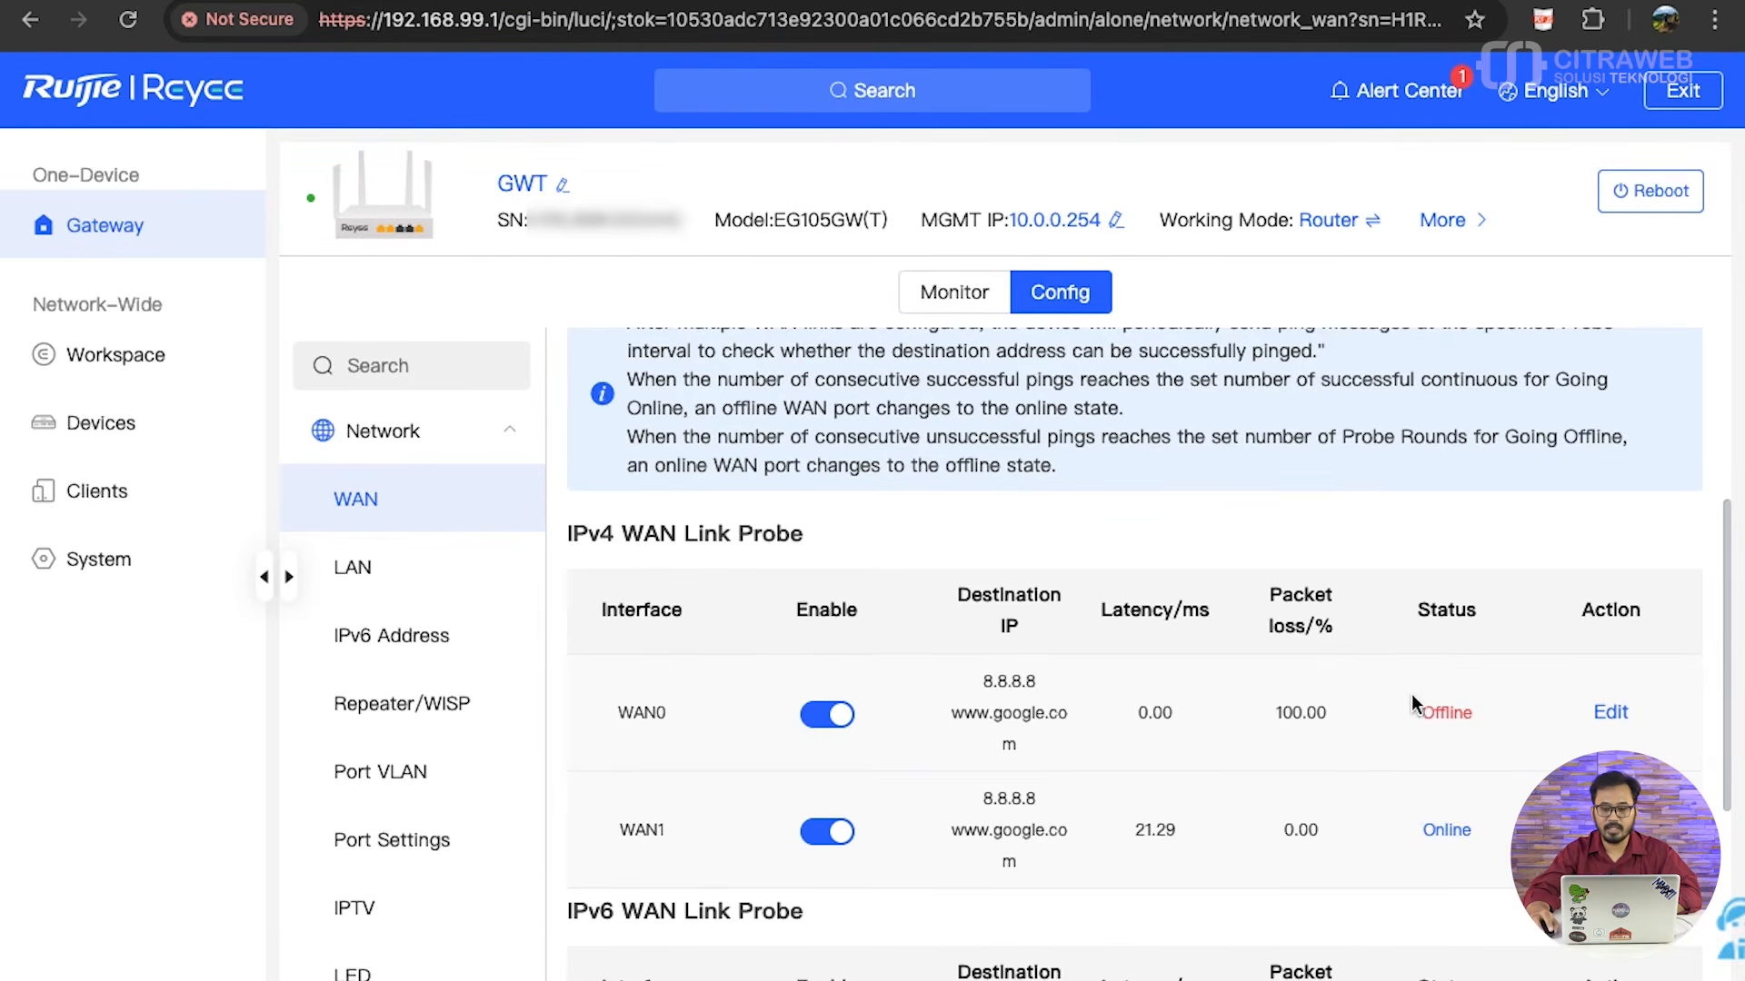
{"action": "double_click", "coordinate": [1447, 713]}
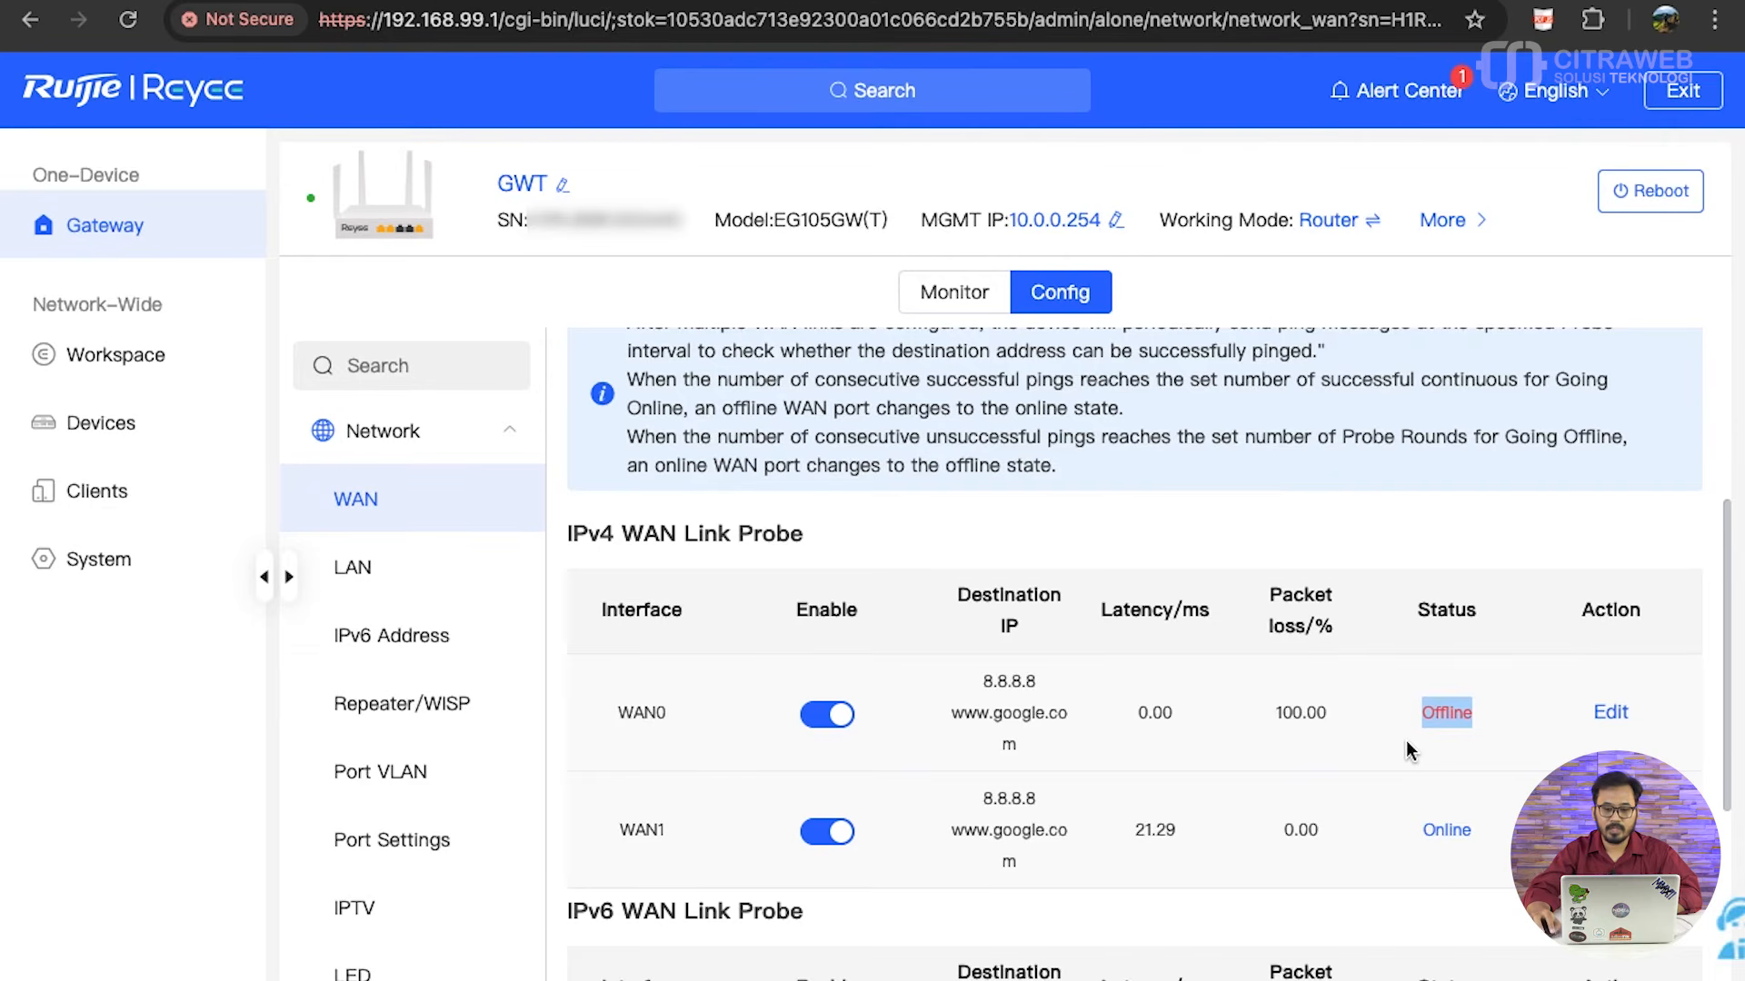
{"action": "left_click", "coordinate": [1406, 751]}
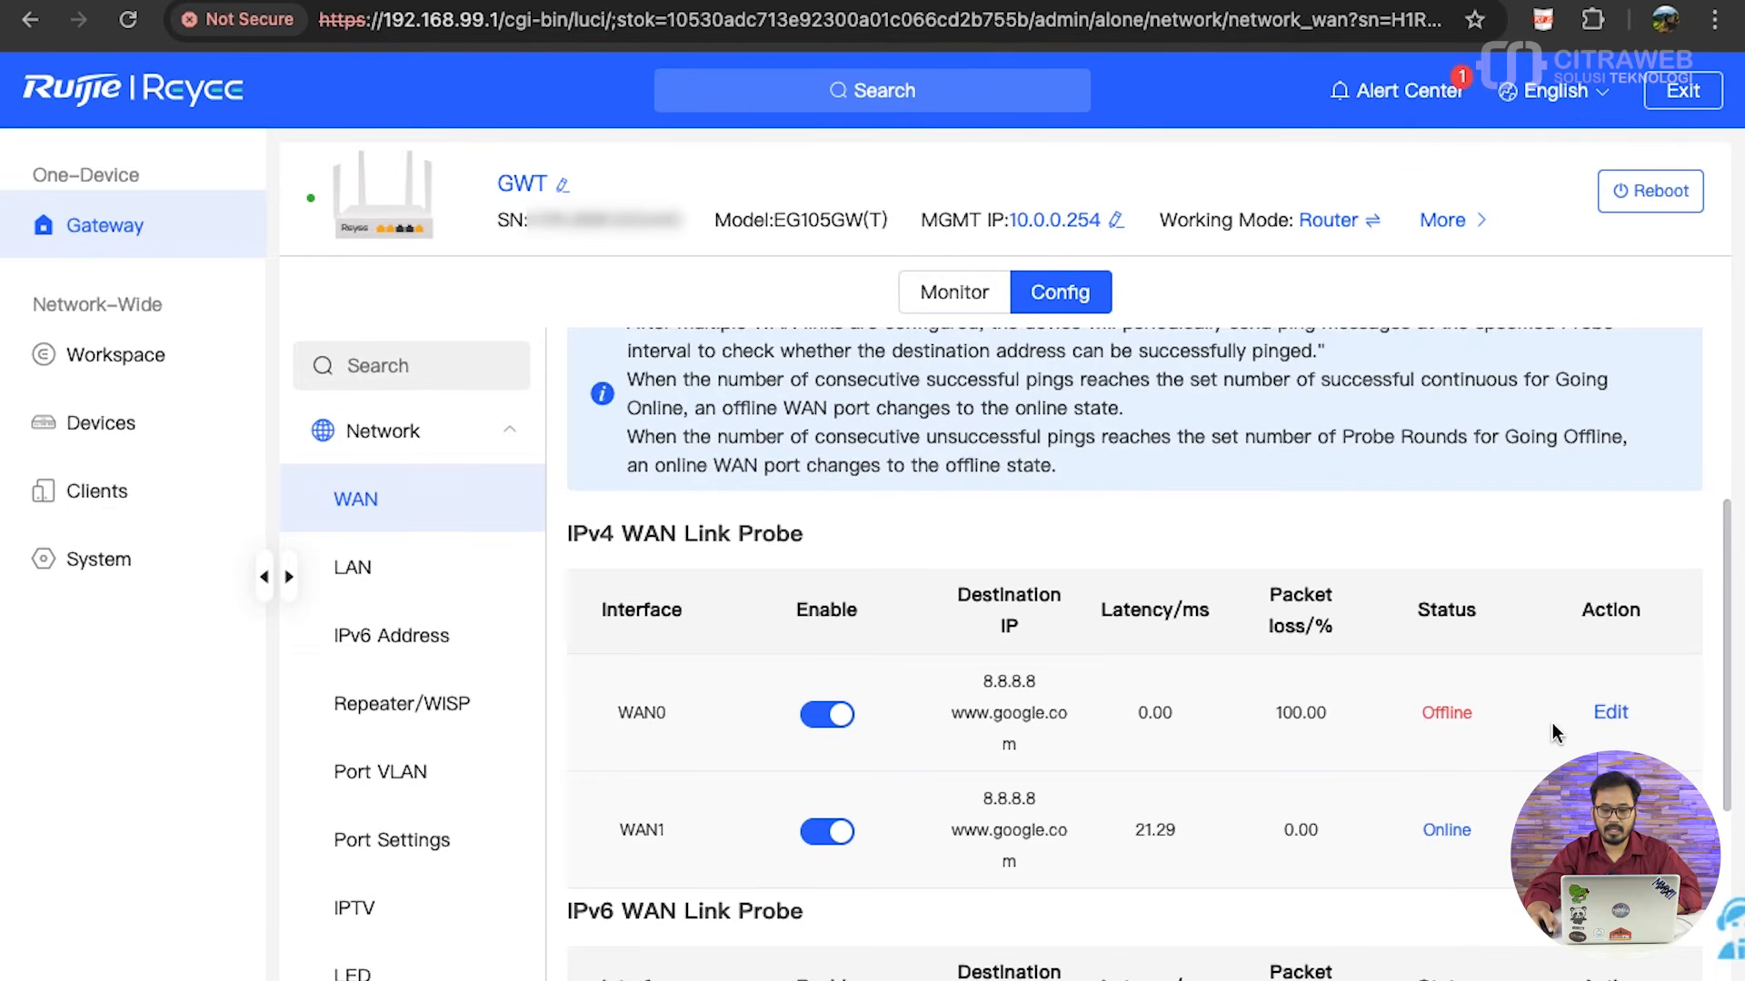
- Open the WAN0 IPv4 link probe for editing and review its advanced interval, timeout, consecutive success and offline round settings
{"action": "left_click", "coordinate": [1616, 713]}
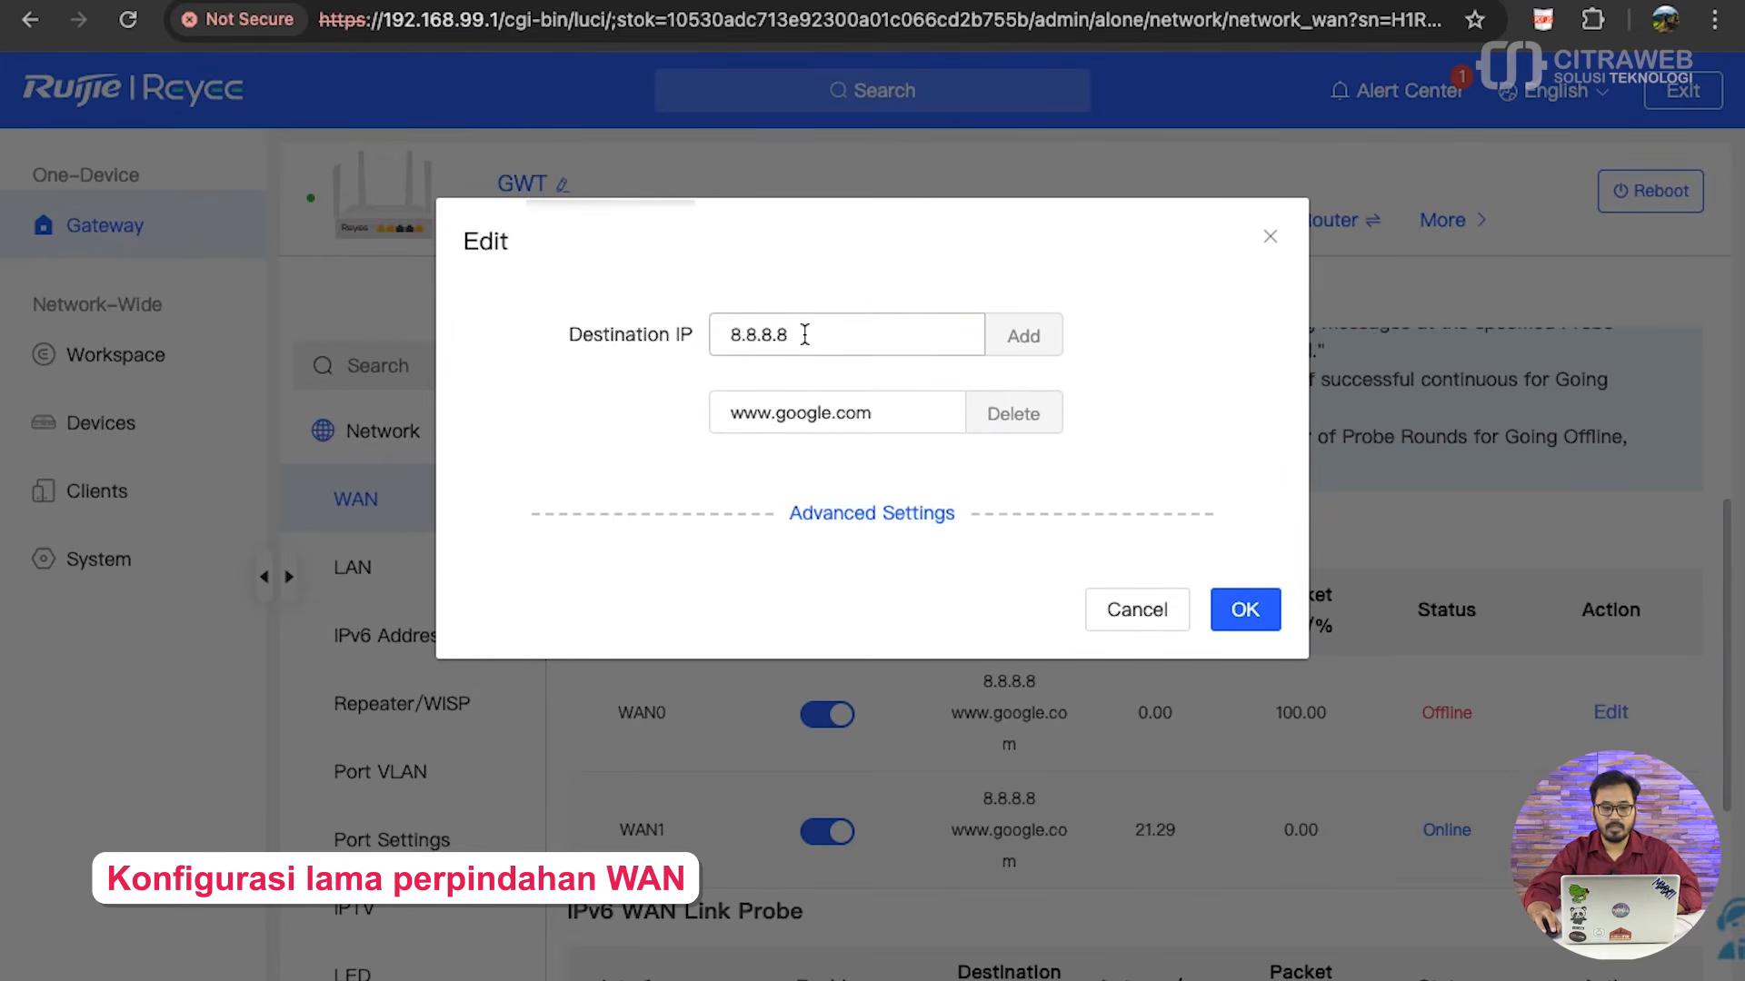
{"action": "left_click", "coordinate": [851, 528]}
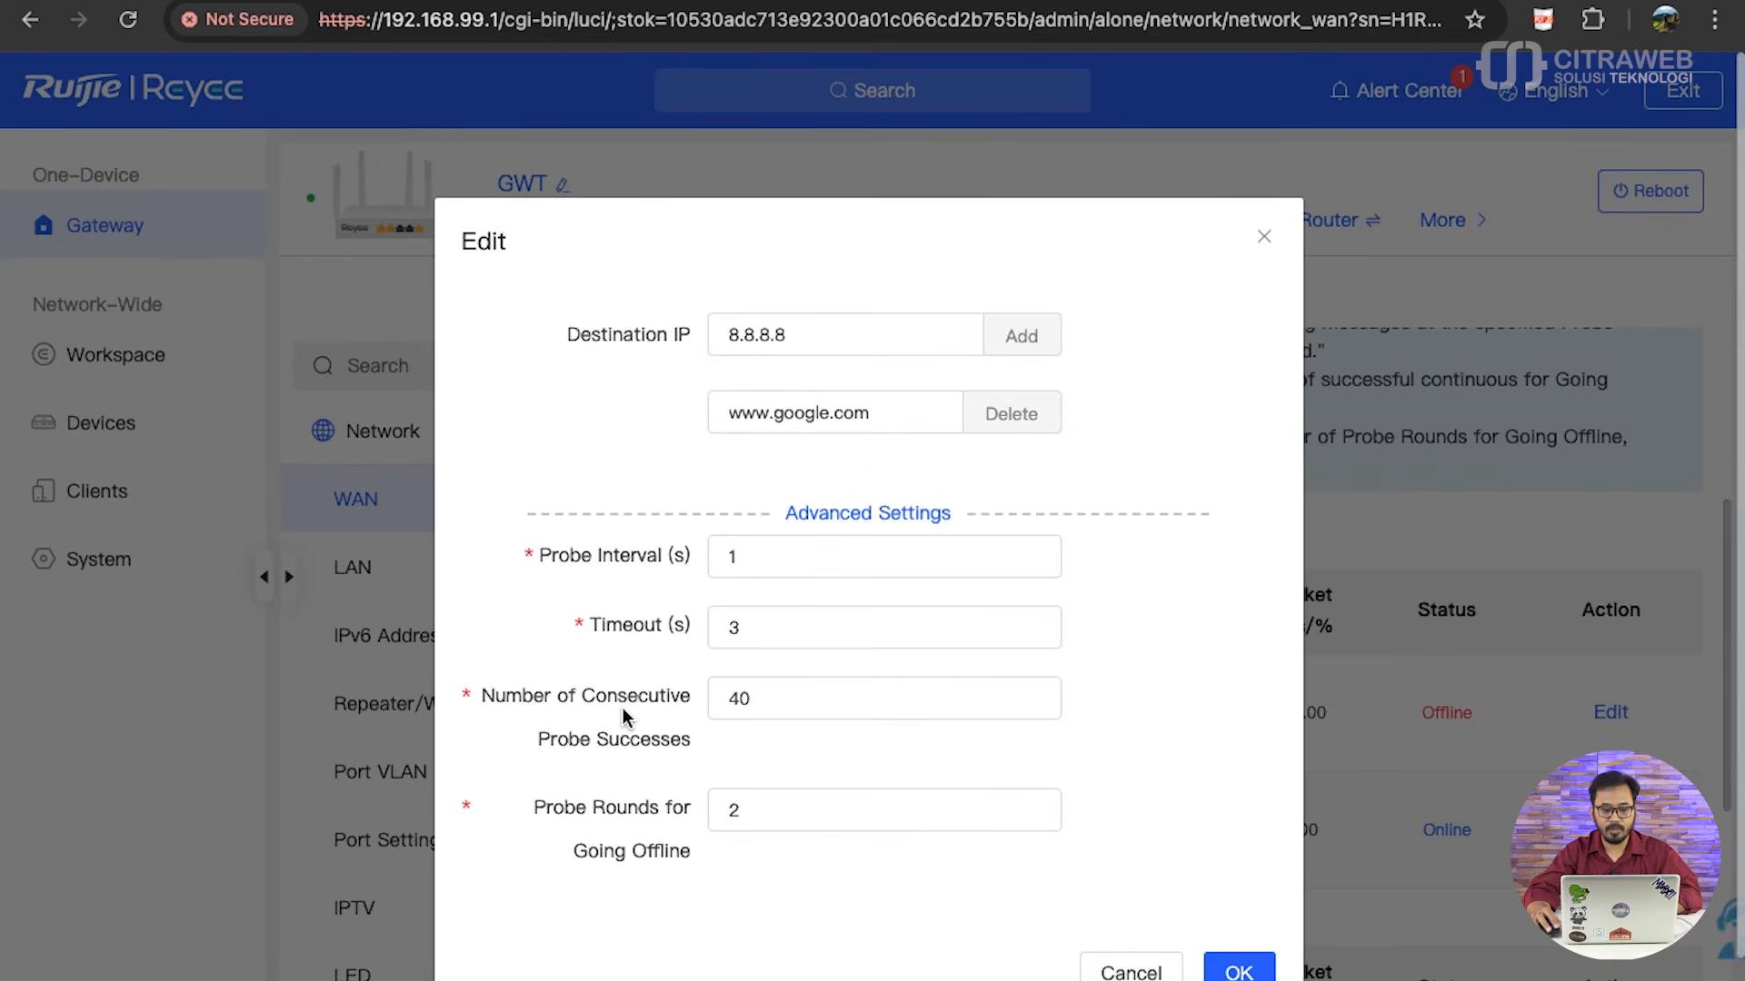
{"action": "left_click_drag", "start_coordinate": [753, 704], "coordinate": [727, 700]}
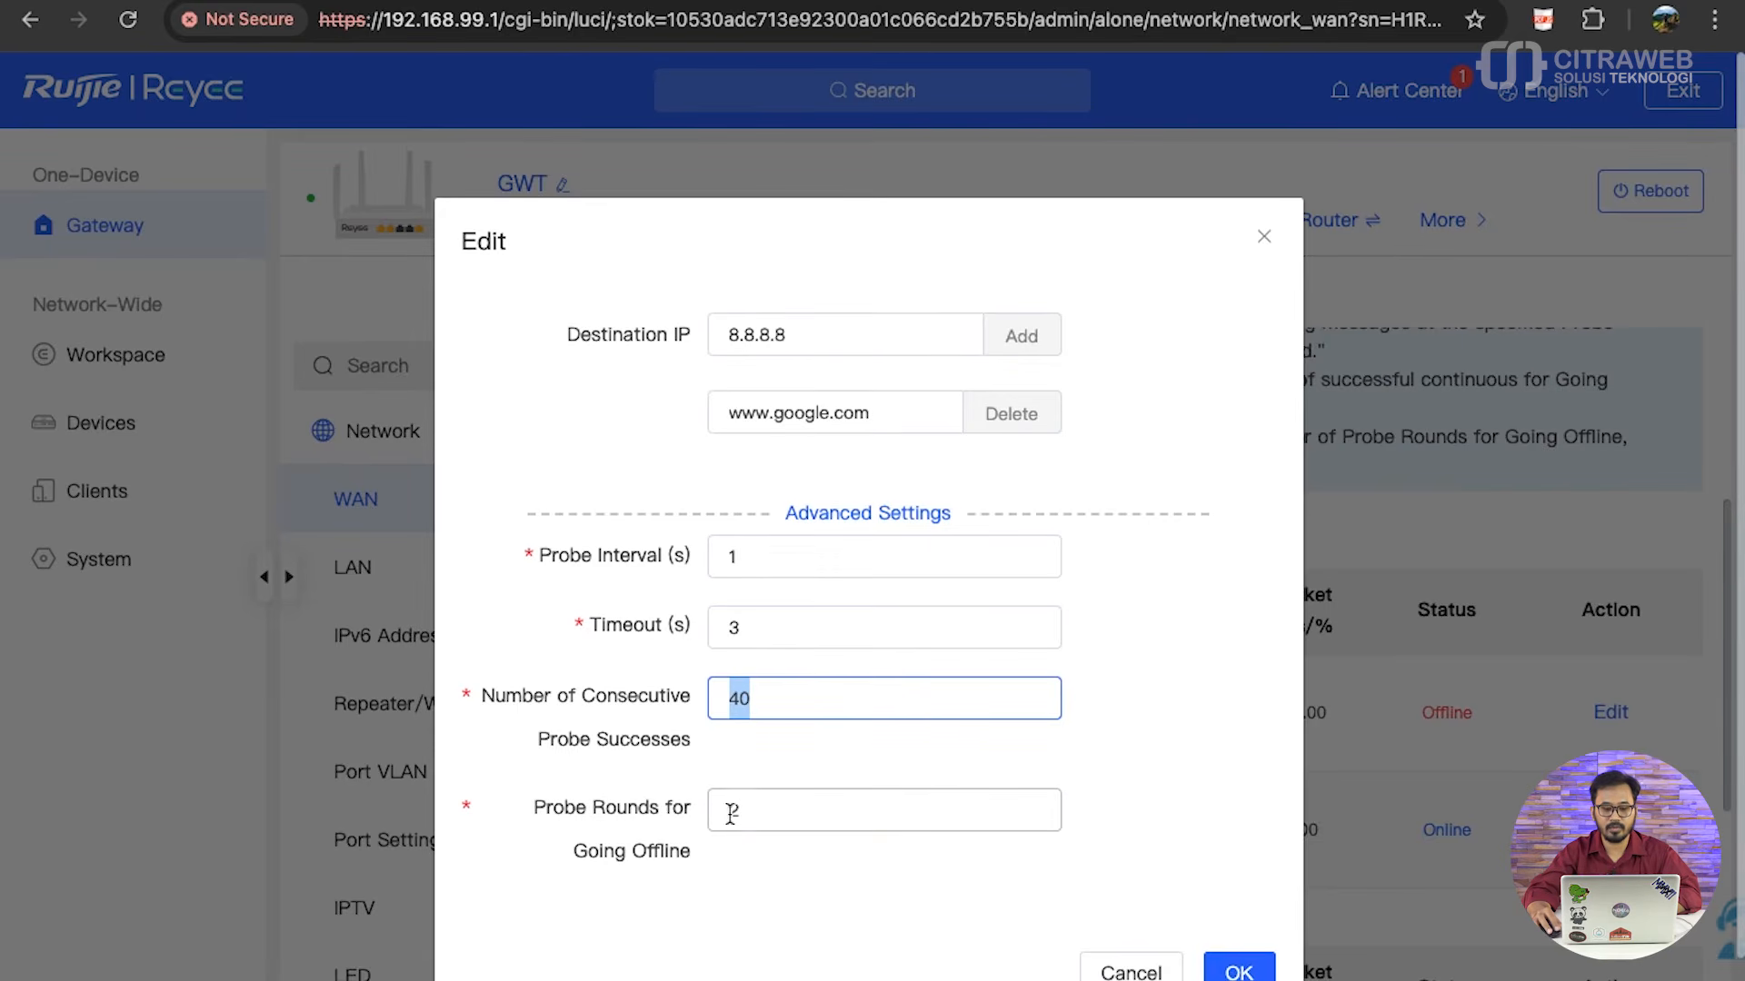
{"action": "left_click_drag", "start_coordinate": [750, 811], "coordinate": [731, 810]}
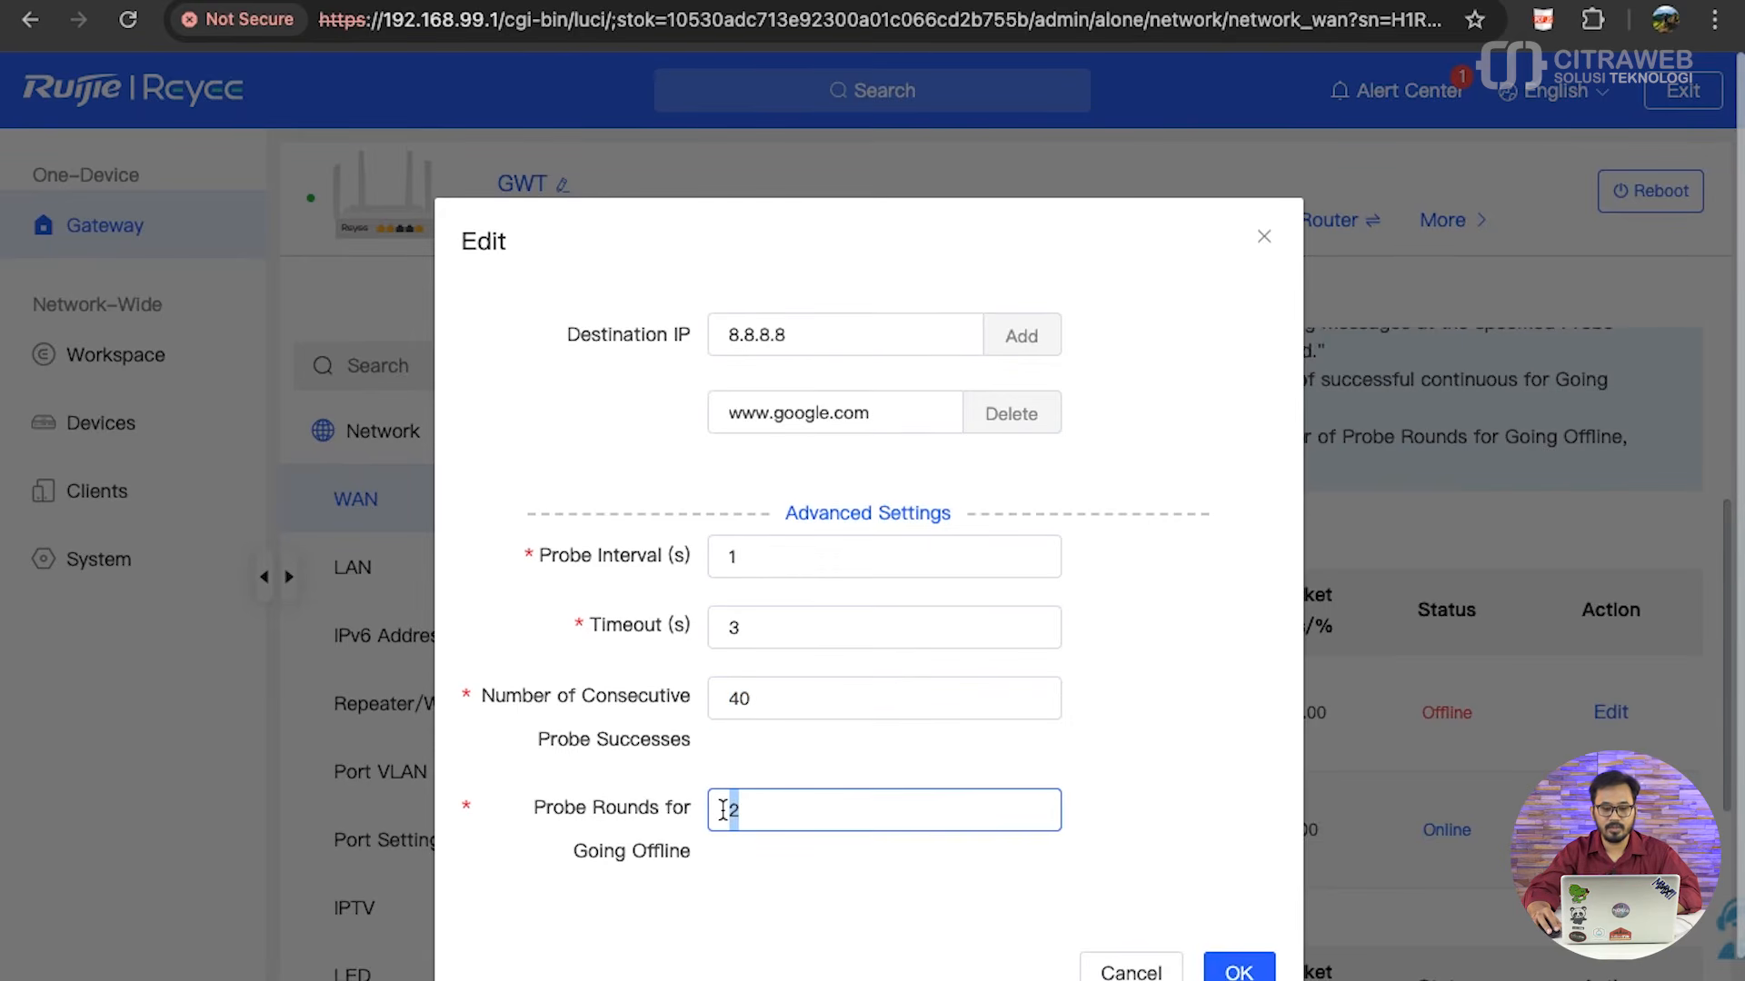
{"action": "left_click", "coordinate": [565, 578]}
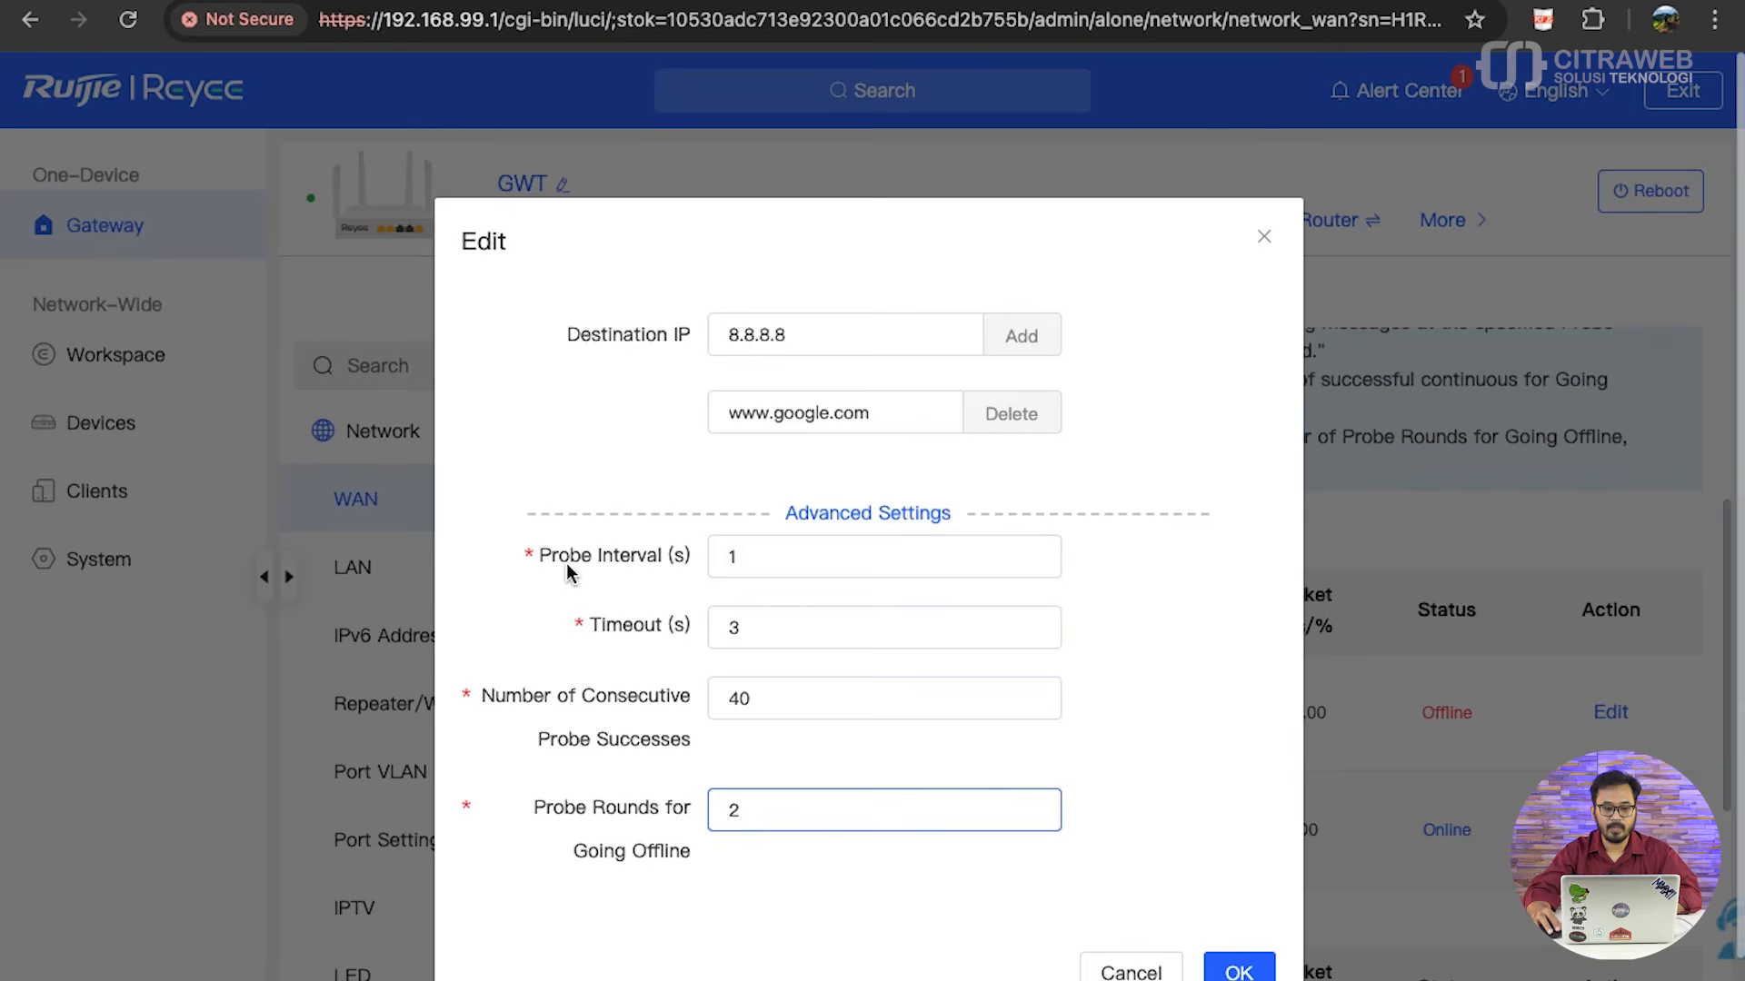
{"action": "double_click", "coordinate": [726, 558]}
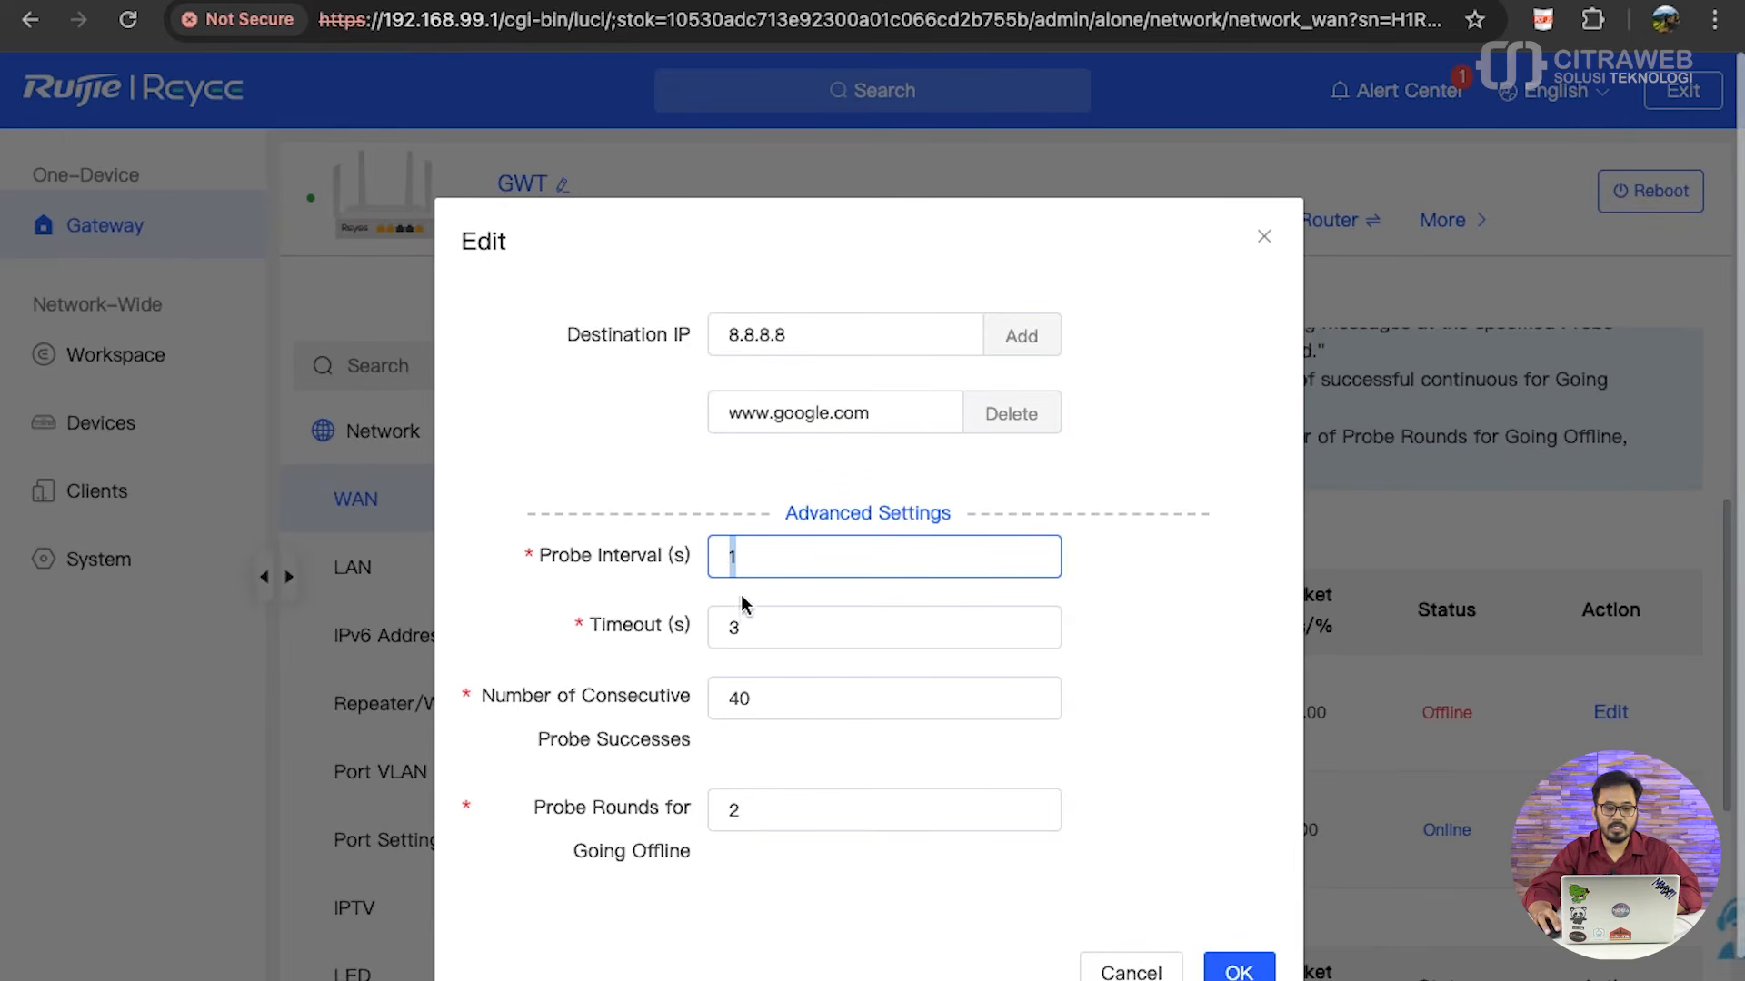
{"action": "double_click", "coordinate": [722, 619]}
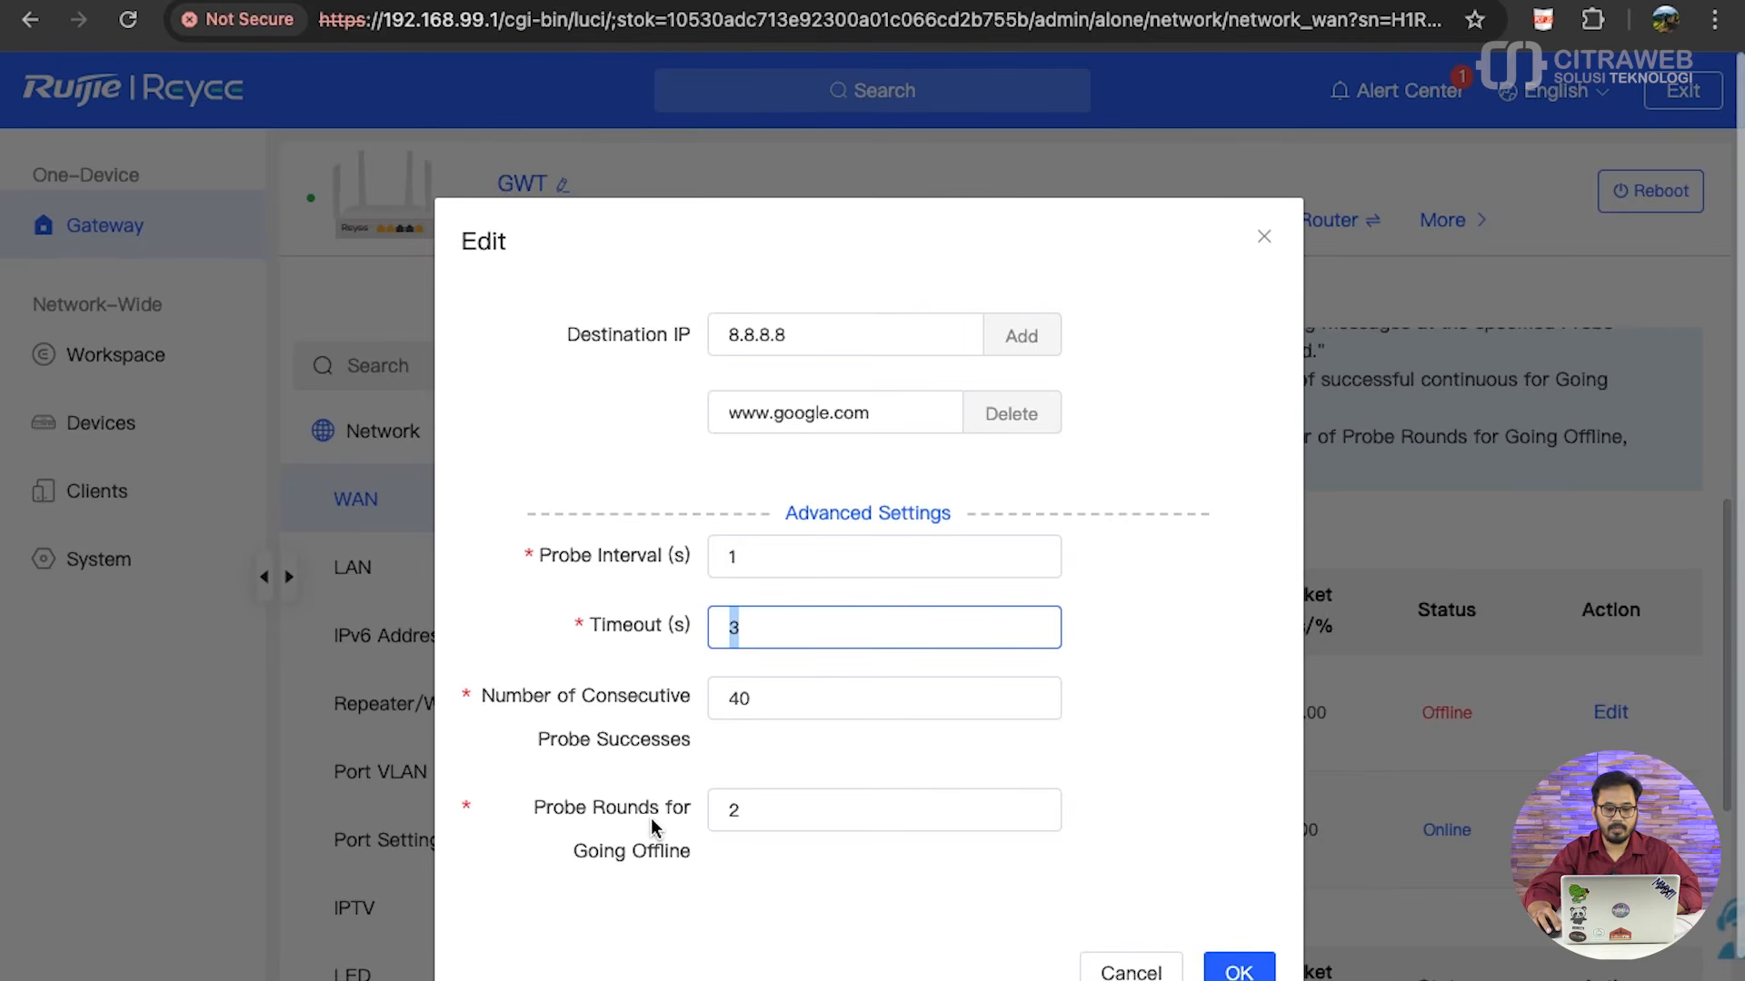
{"action": "left_click", "coordinate": [735, 813]}
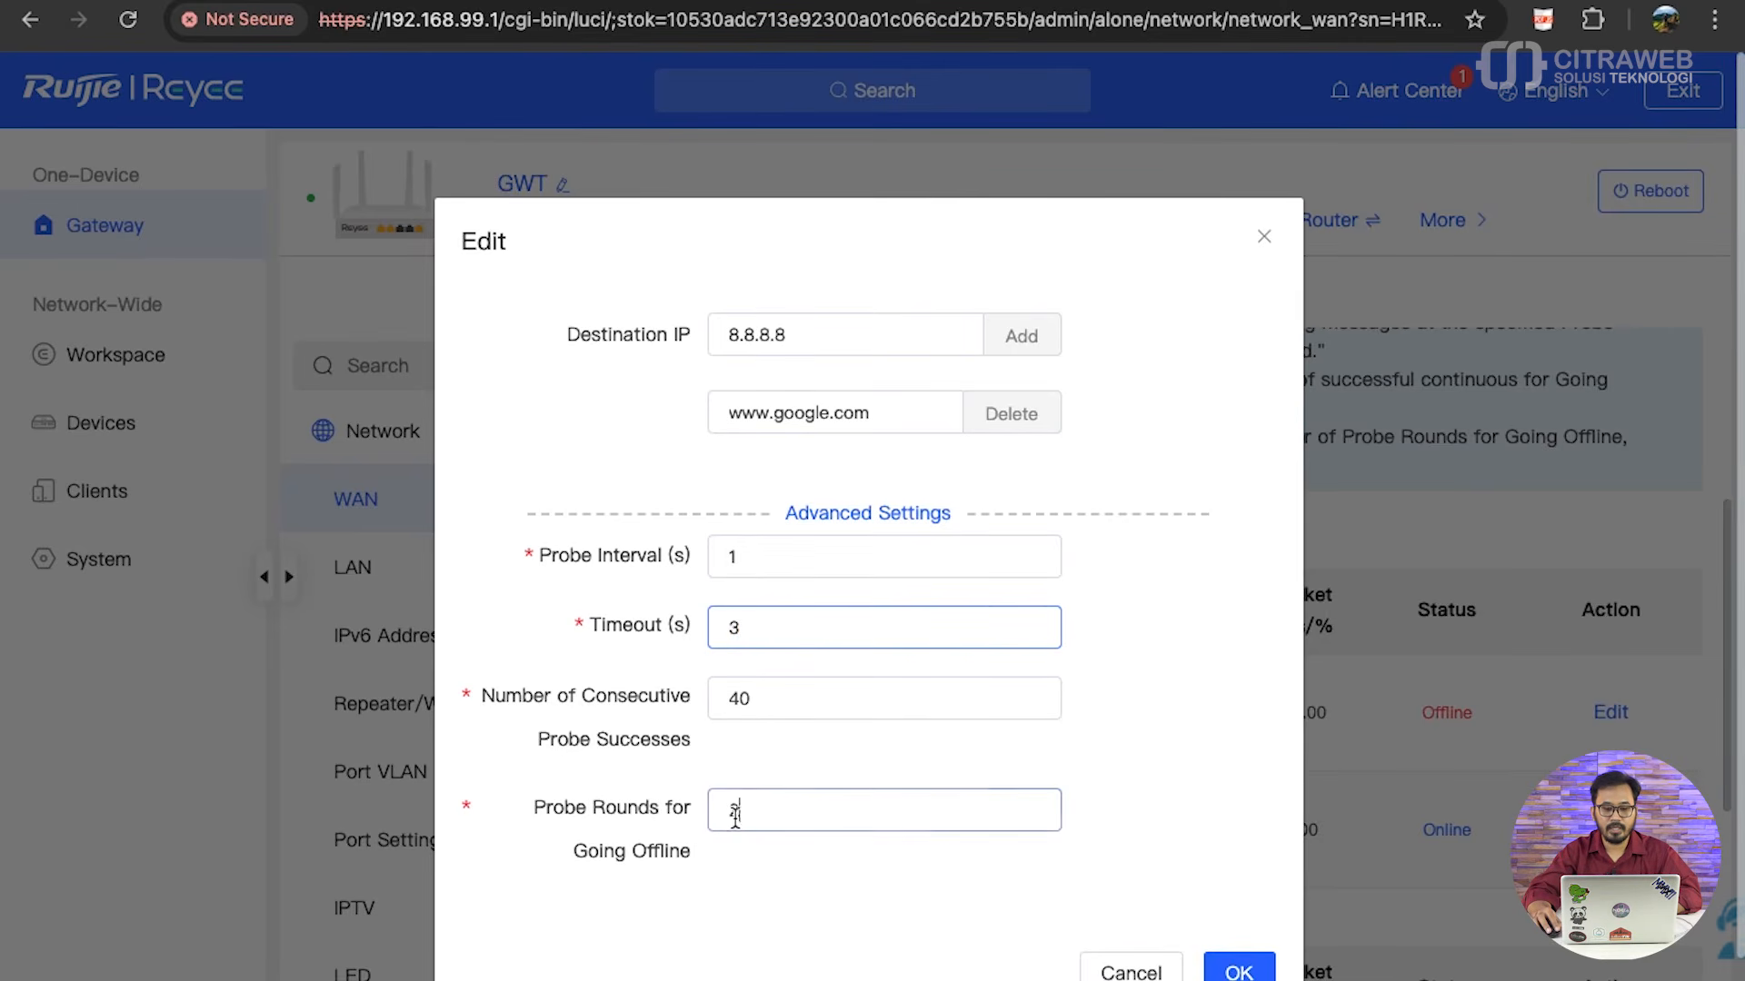
{"action": "left_click_drag", "start_coordinate": [735, 815], "coordinate": [750, 823]}
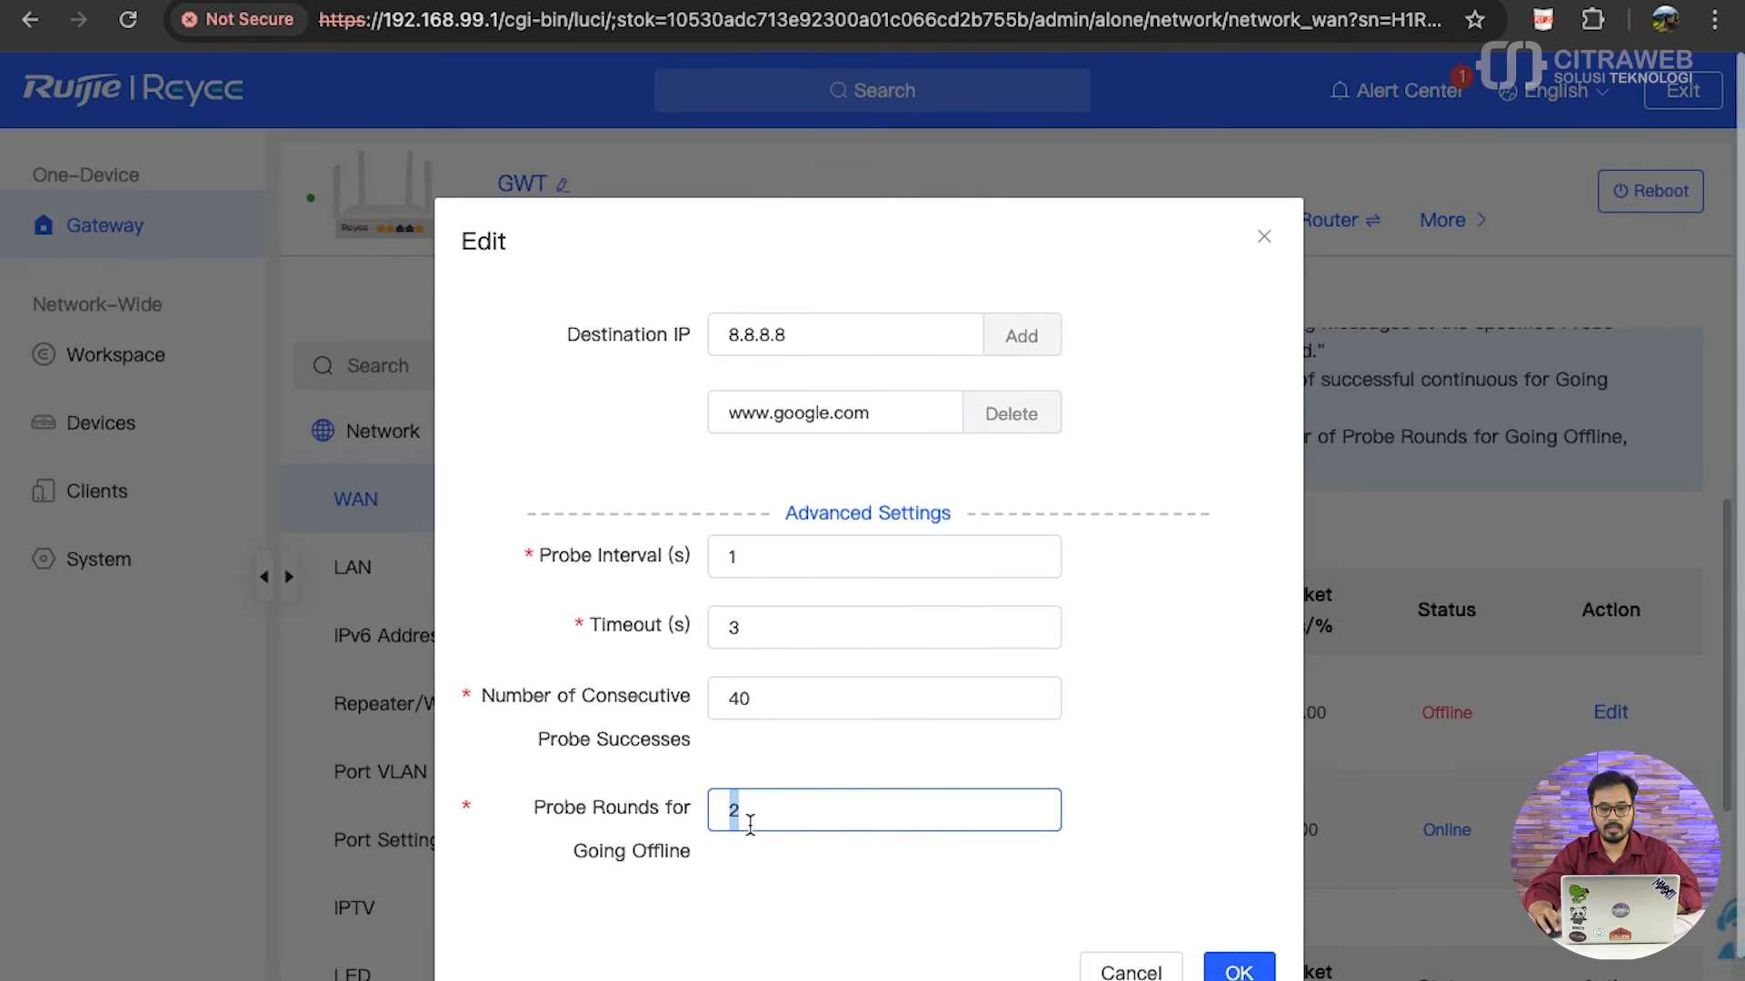
- Examine the number of consecutive probe successes required by the WAN0 IPv4 link probe
{"action": "left_click_drag", "start_coordinate": [749, 697], "coordinate": [724, 694]}
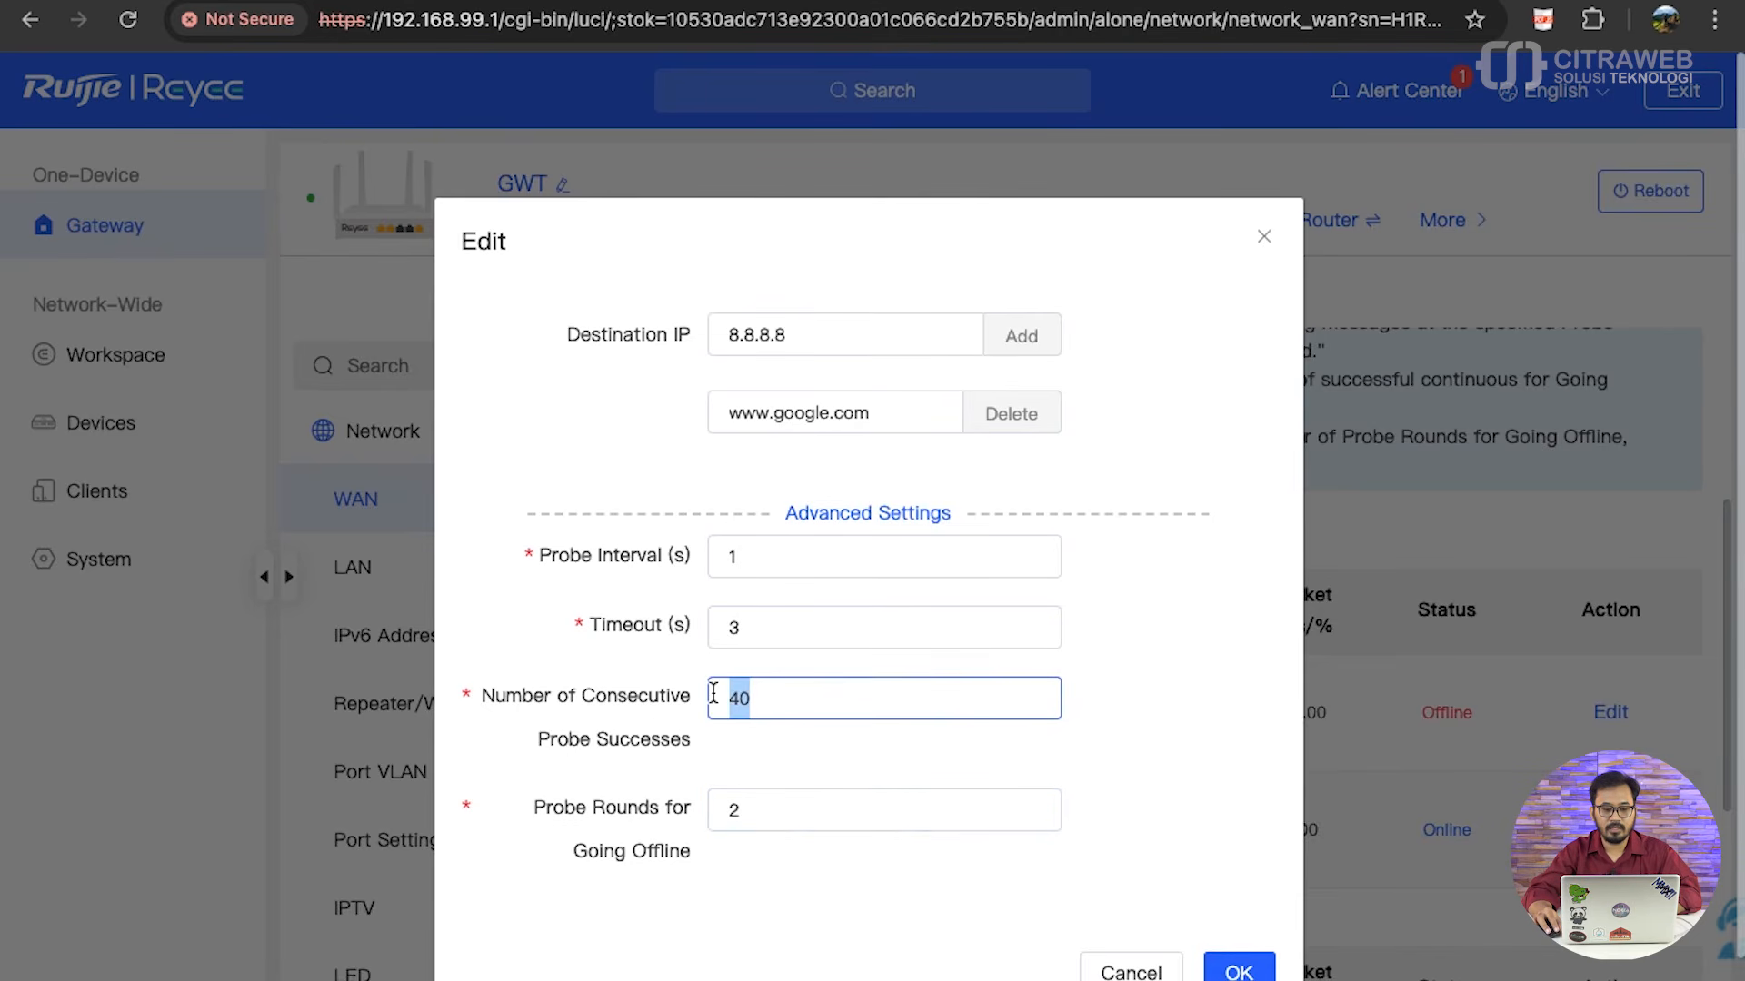
{"action": "left_click", "coordinate": [802, 707]}
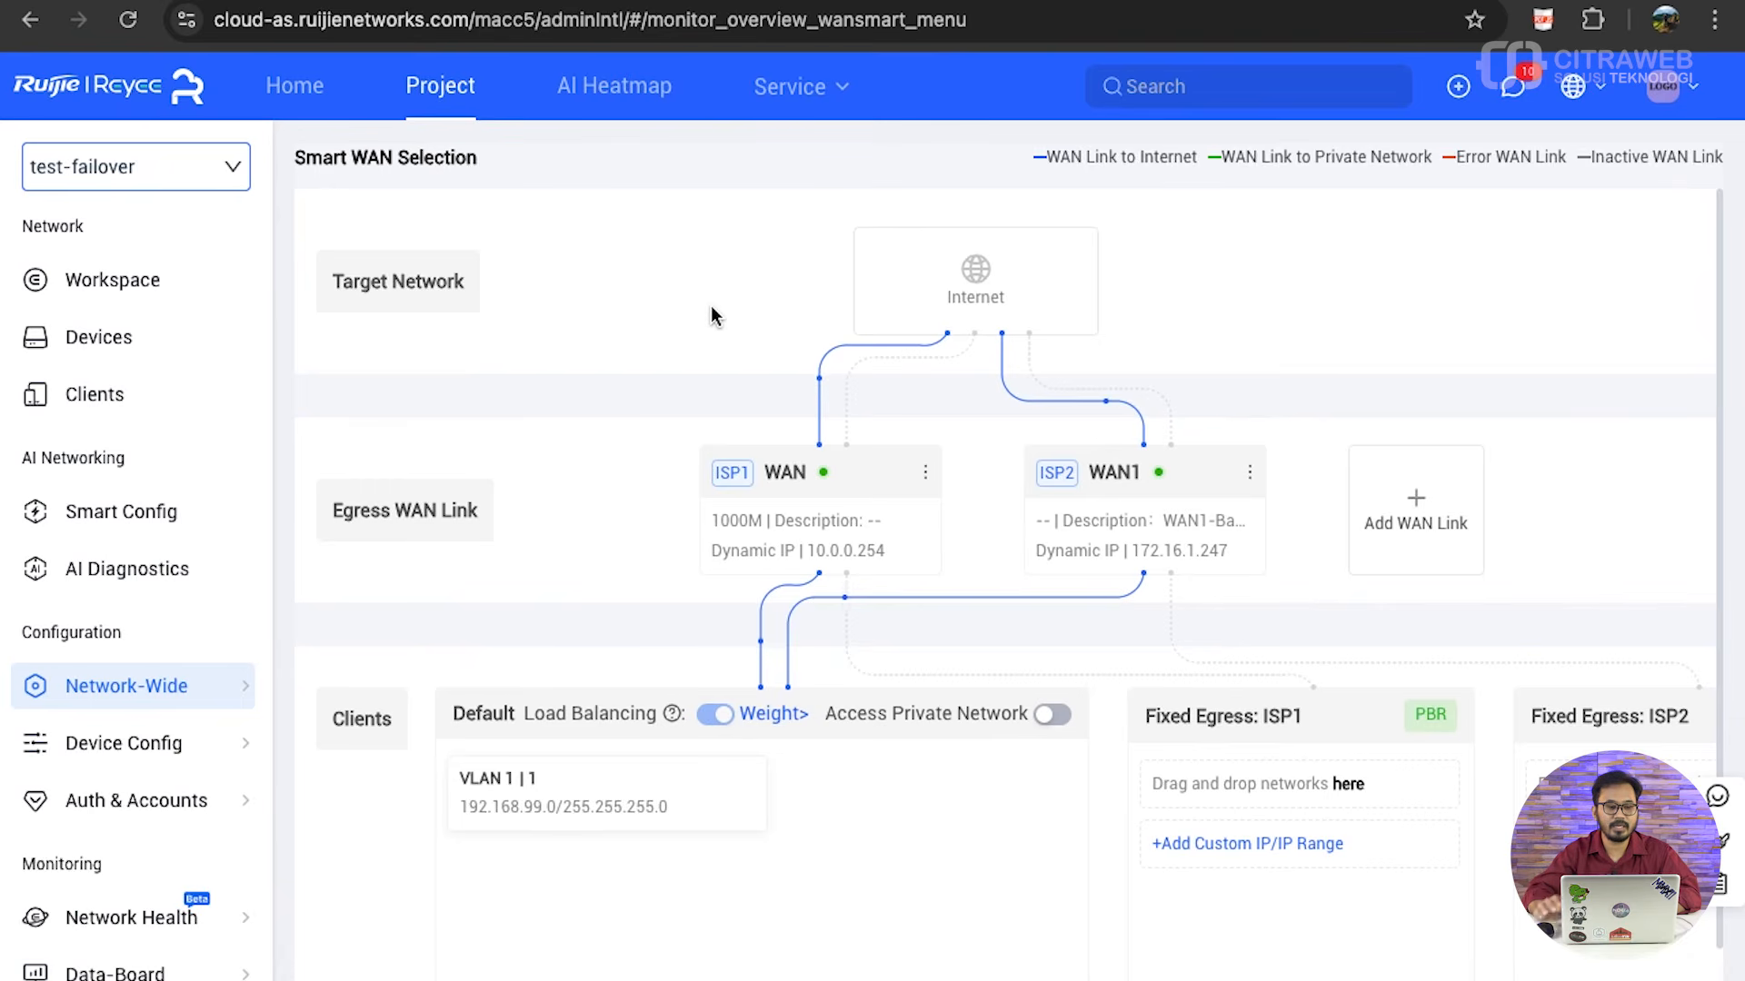
- In Ruijie Cloud, switch to the GWT project to check its Smart WAN Selection, and return to the test-failover project
{"action": "left_click", "coordinate": [233, 168]}
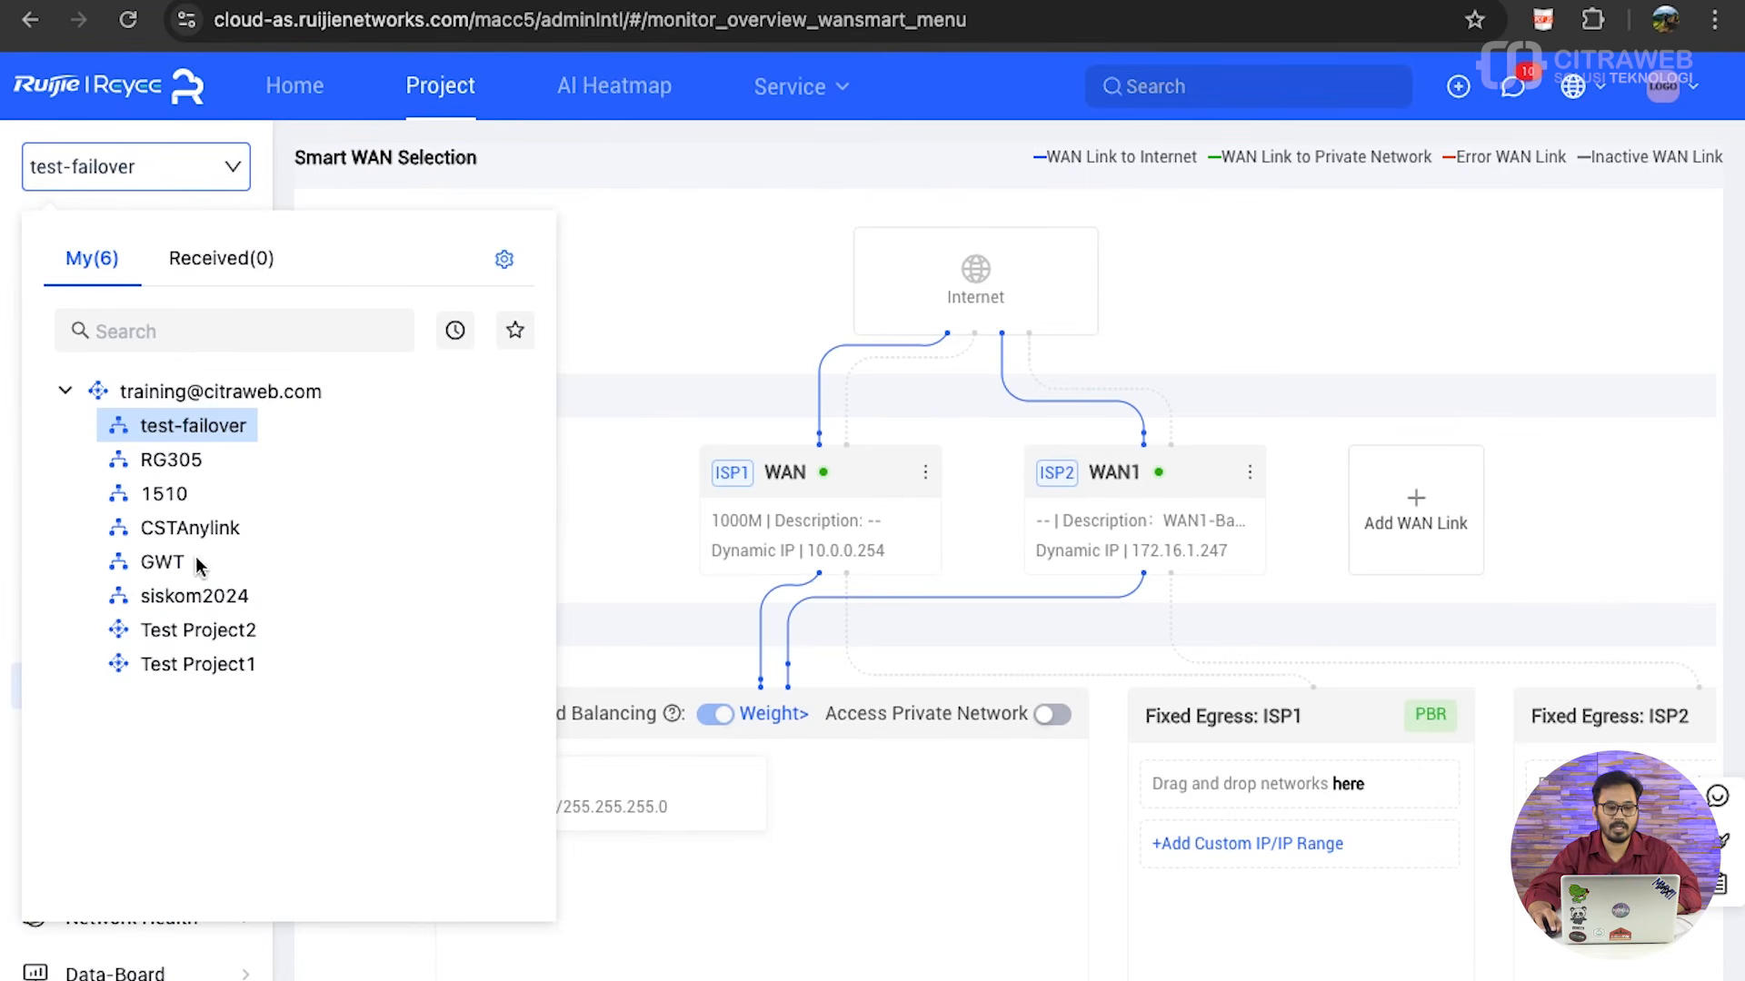
{"action": "left_click", "coordinate": [171, 568]}
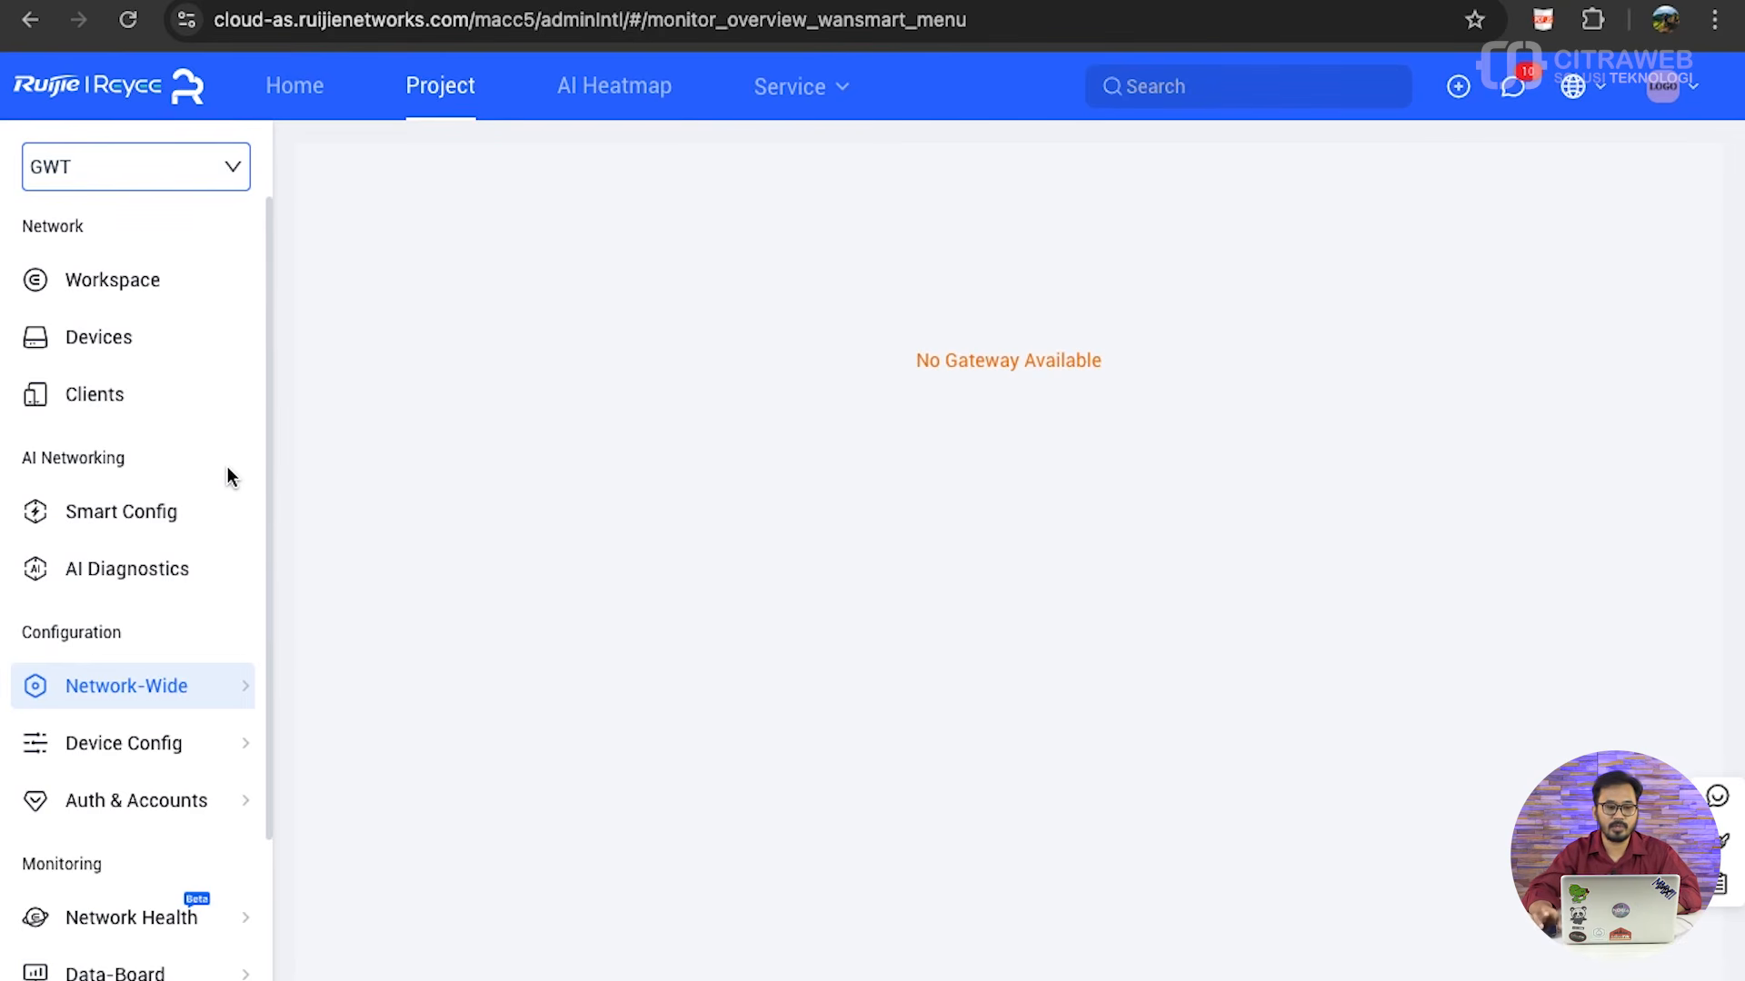
{"action": "left_click", "coordinate": [230, 173]}
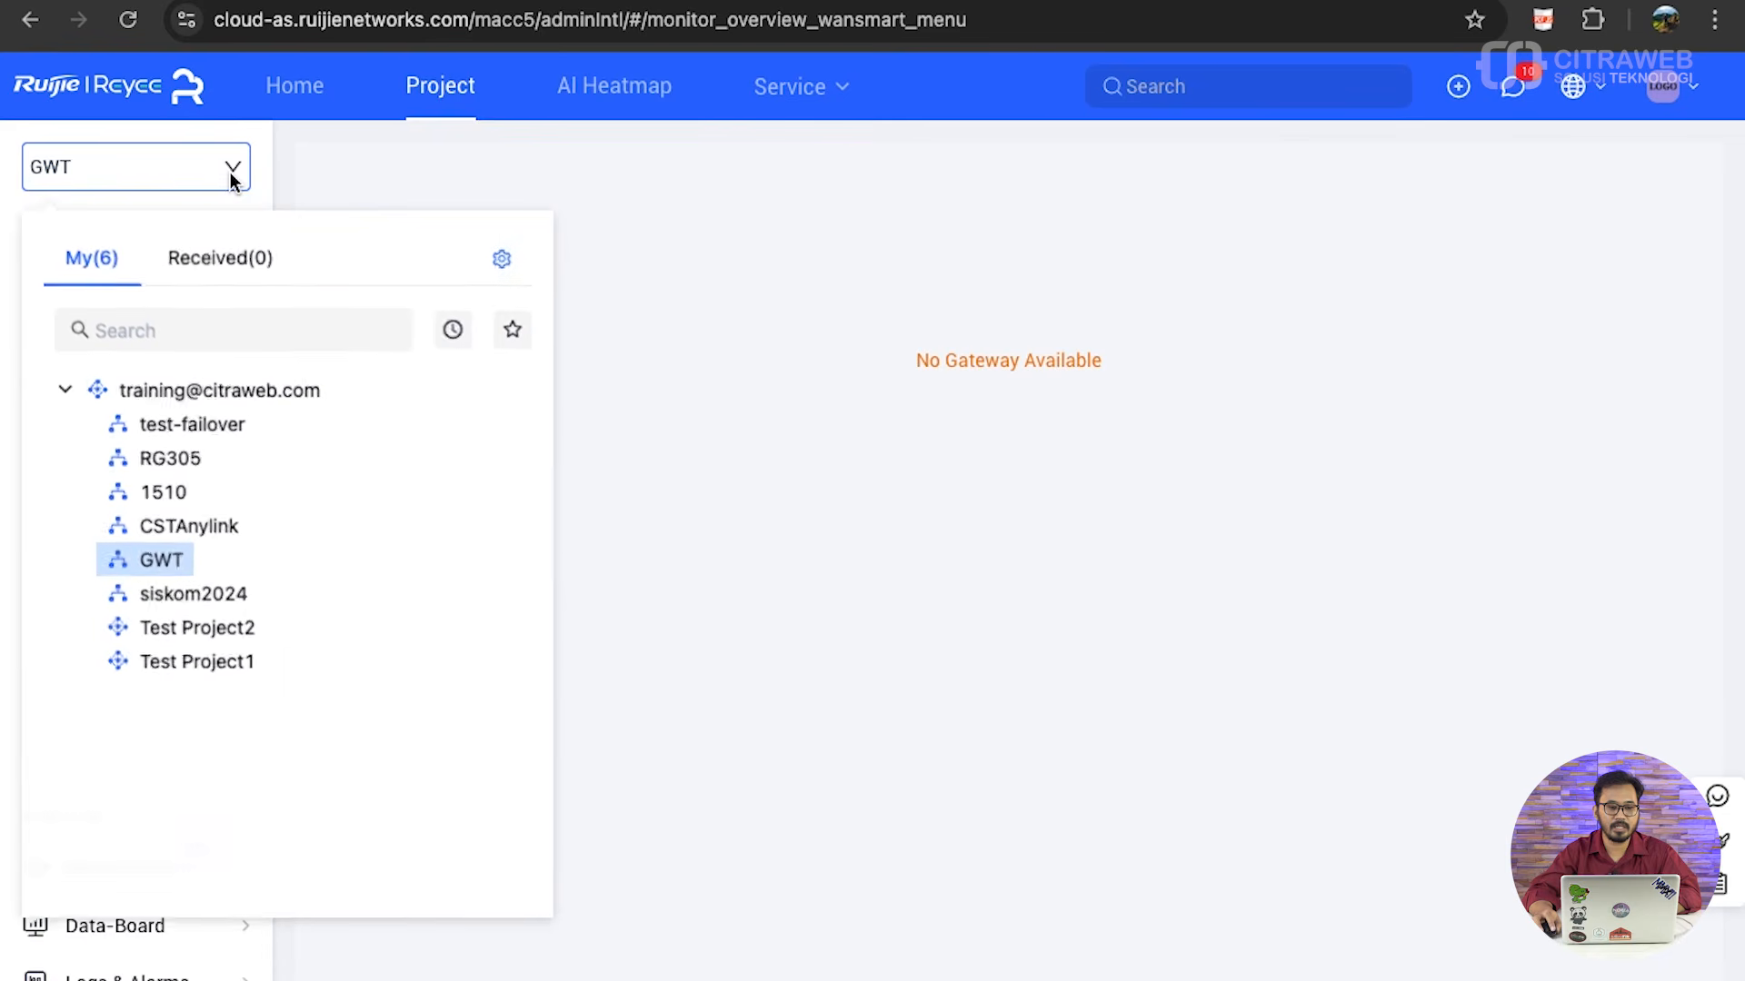
{"action": "left_click", "coordinate": [218, 425]}
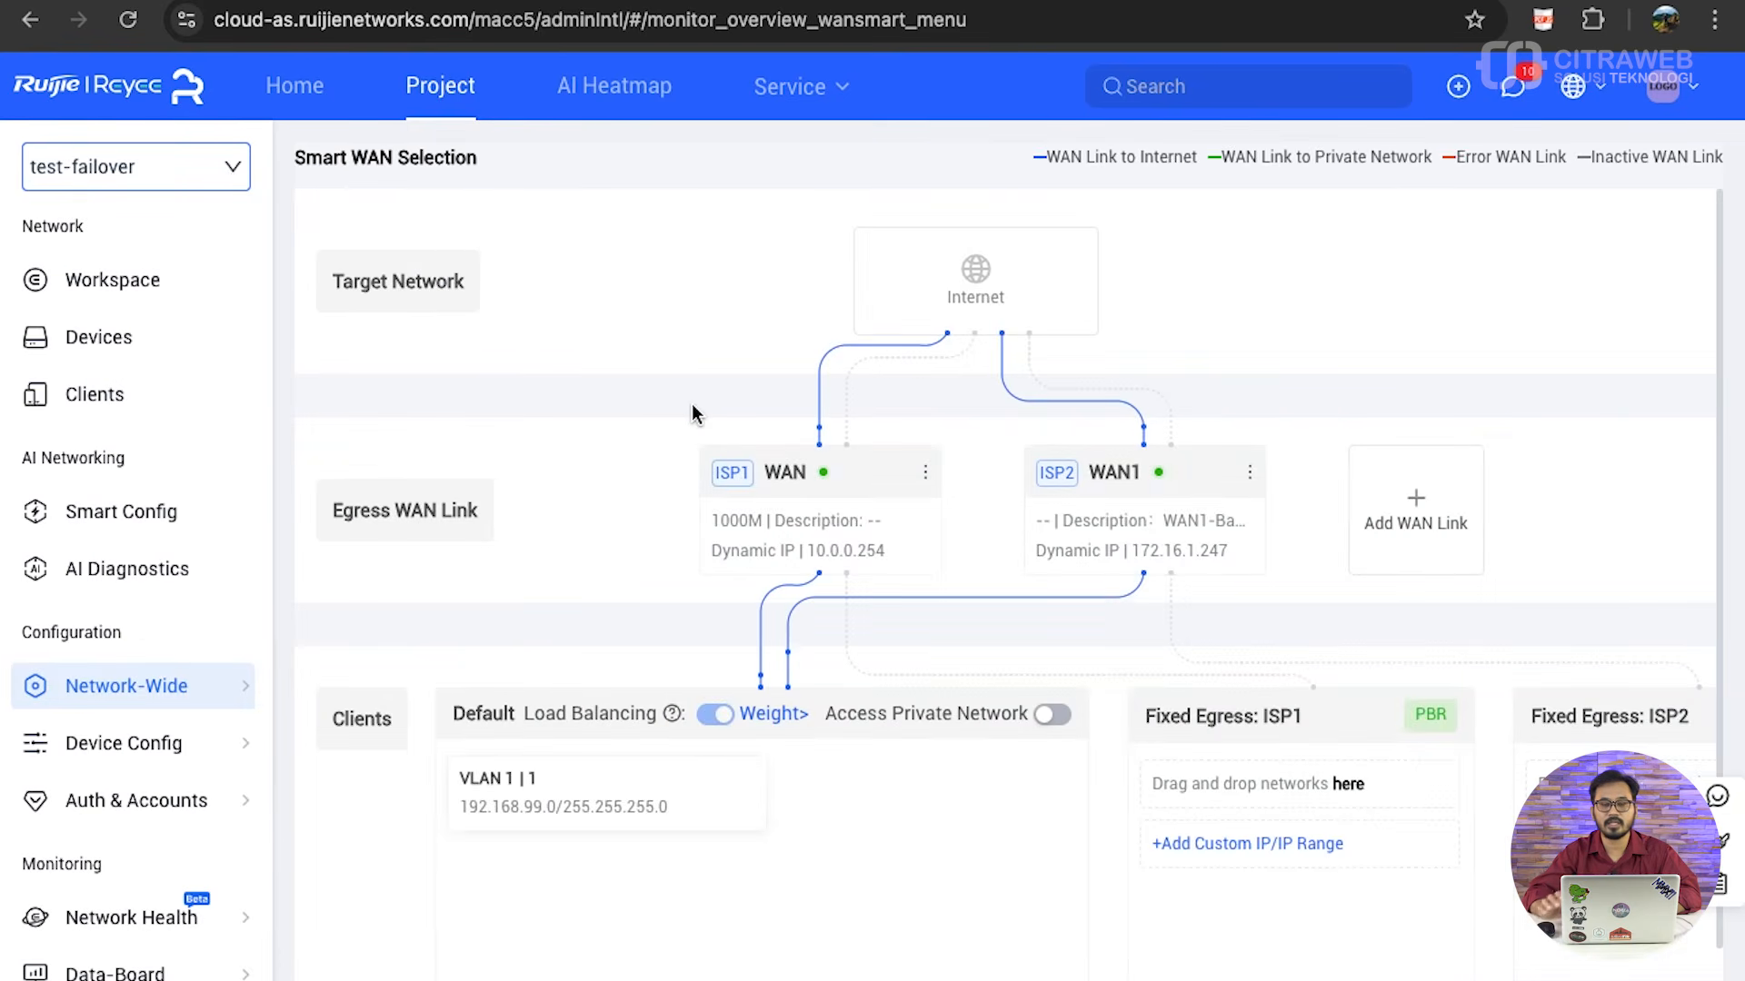